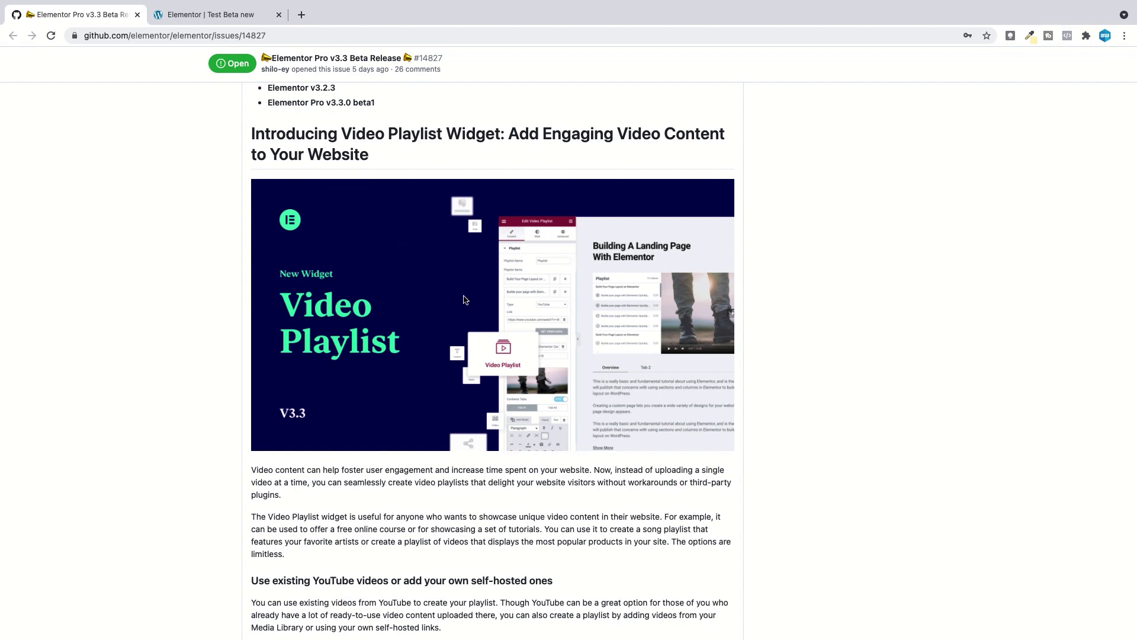
Review the Elementor Pro v3.3 Beta release notes covering the Video Playlist widget, the Hotspot widget and the other improvements
scroll(465, 299, down, 10)
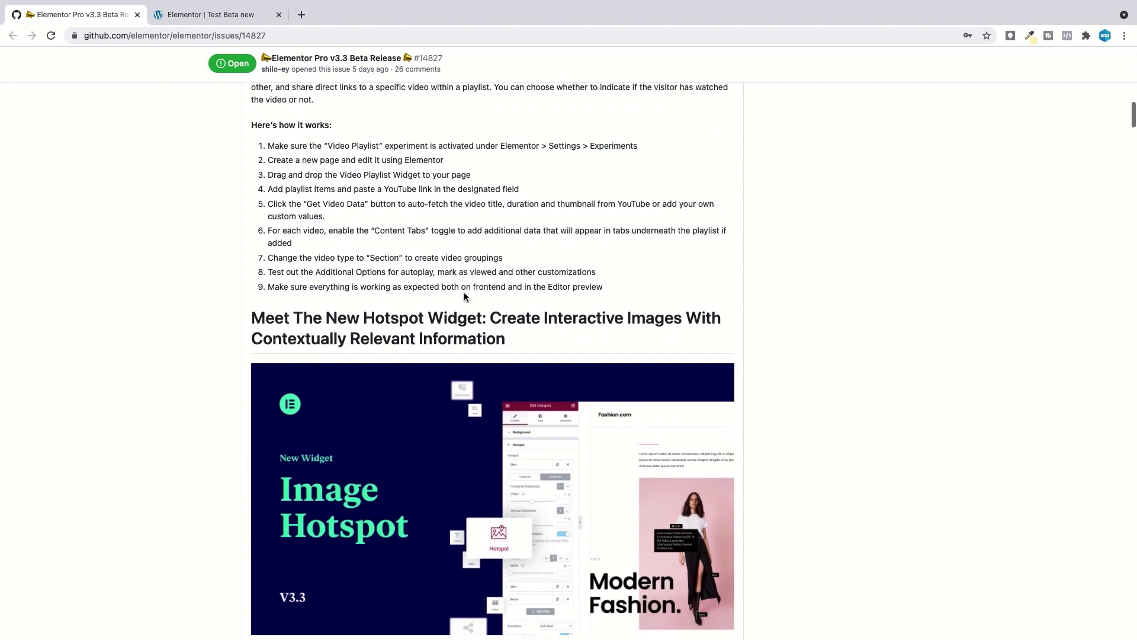
scroll(465, 296, down, 4)
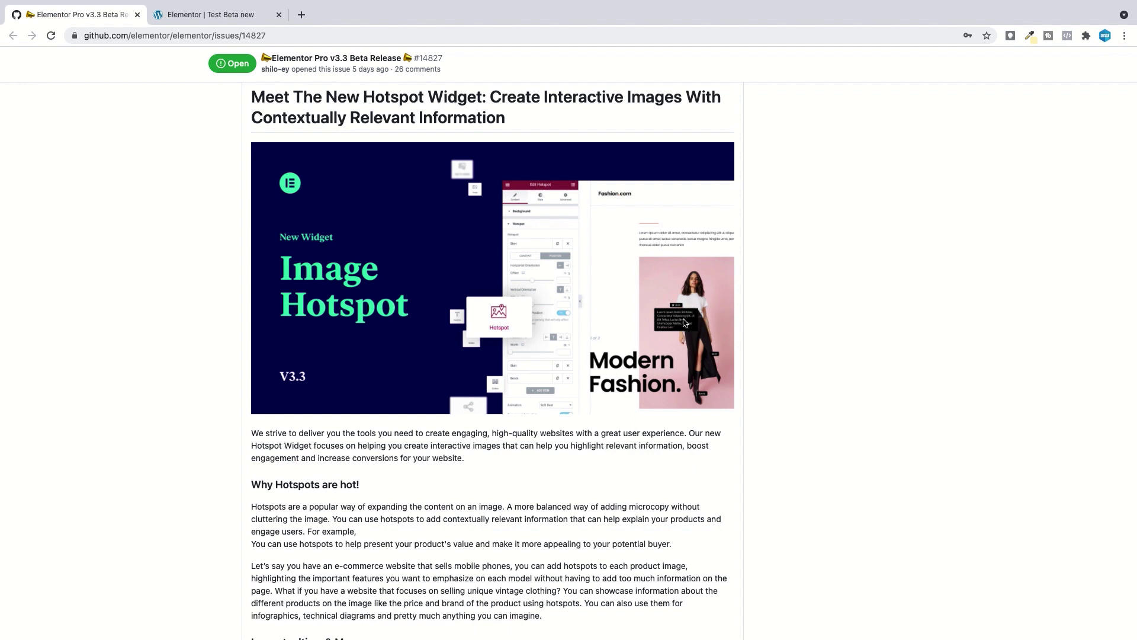
scroll(681, 323, down, 2)
scroll(681, 323, down, 6)
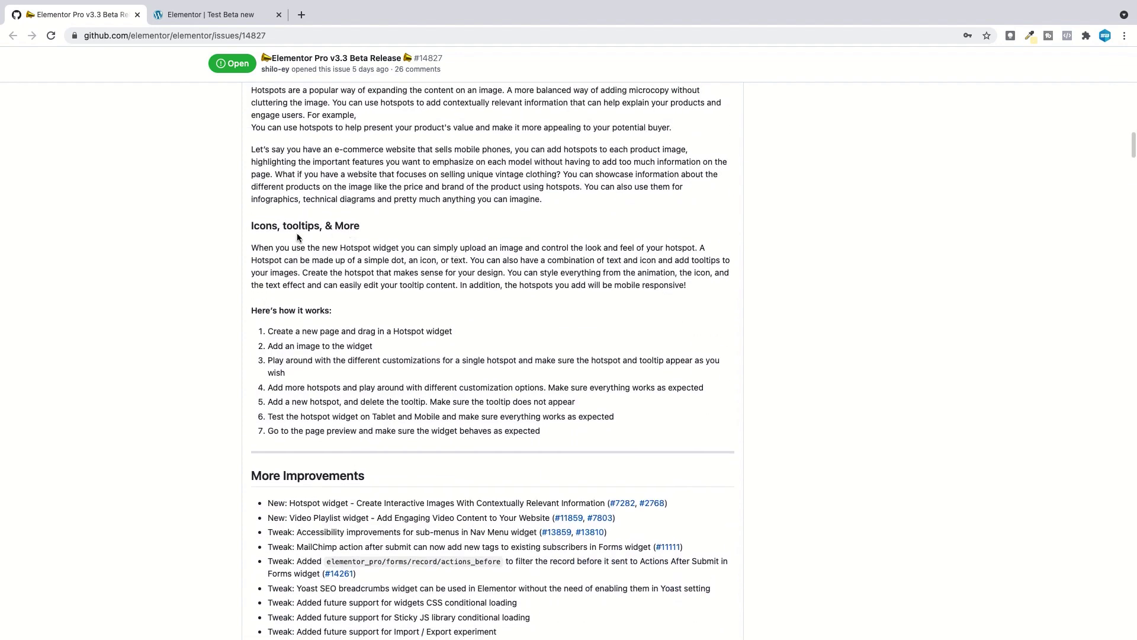
scroll(437, 258, up, 3)
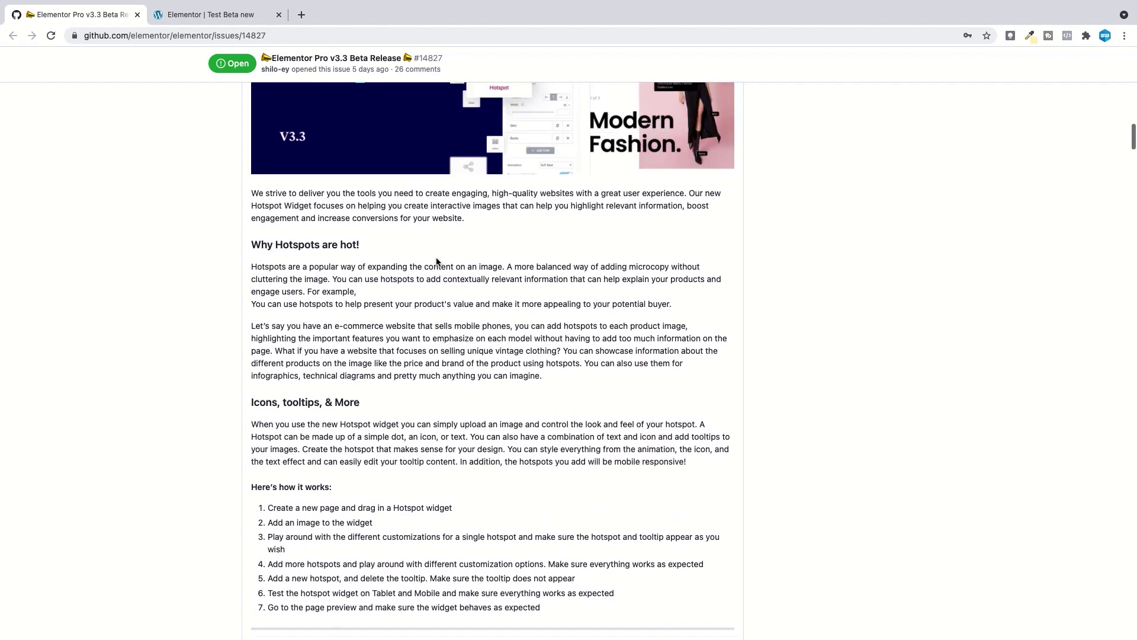
scroll(437, 262, up, 5)
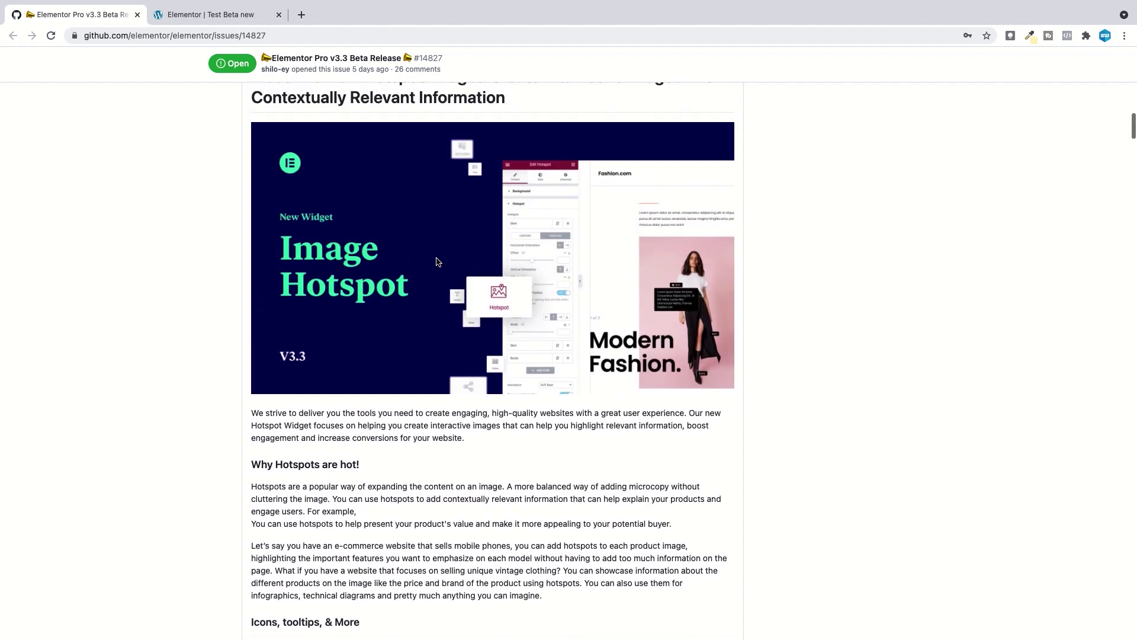
scroll(436, 261, up, 9)
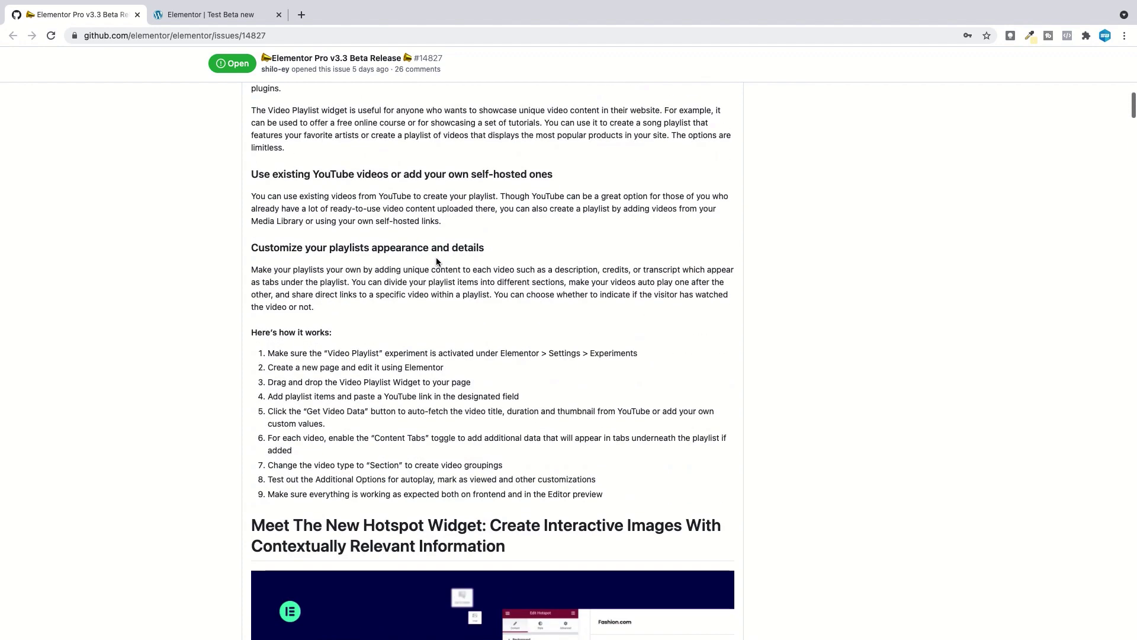
scroll(436, 262, up, 4)
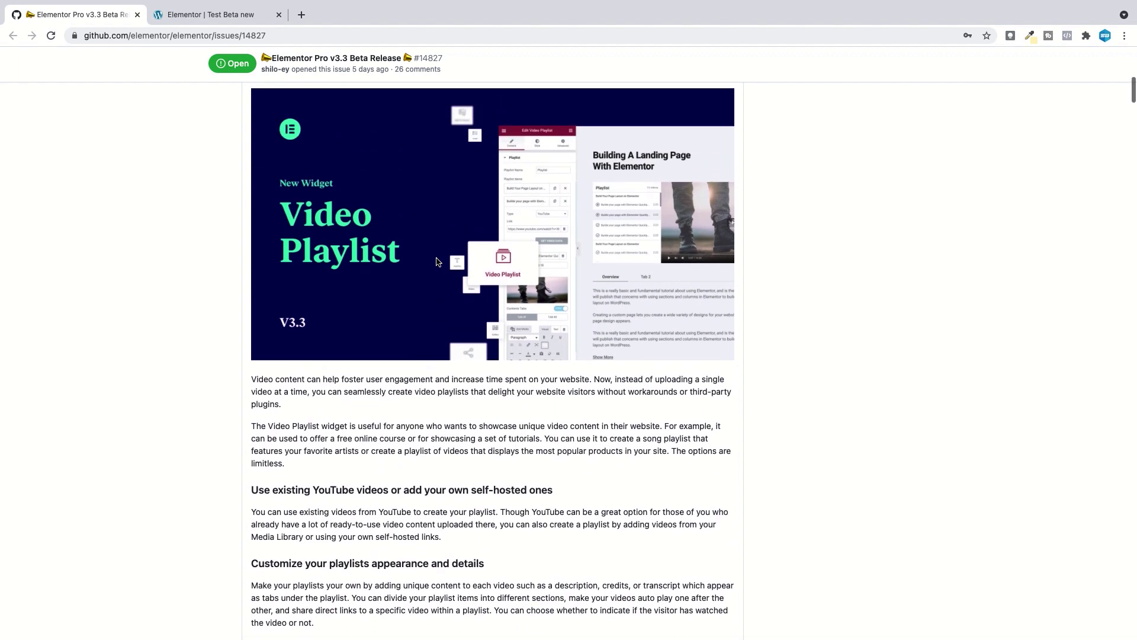
scroll(436, 262, up, 1)
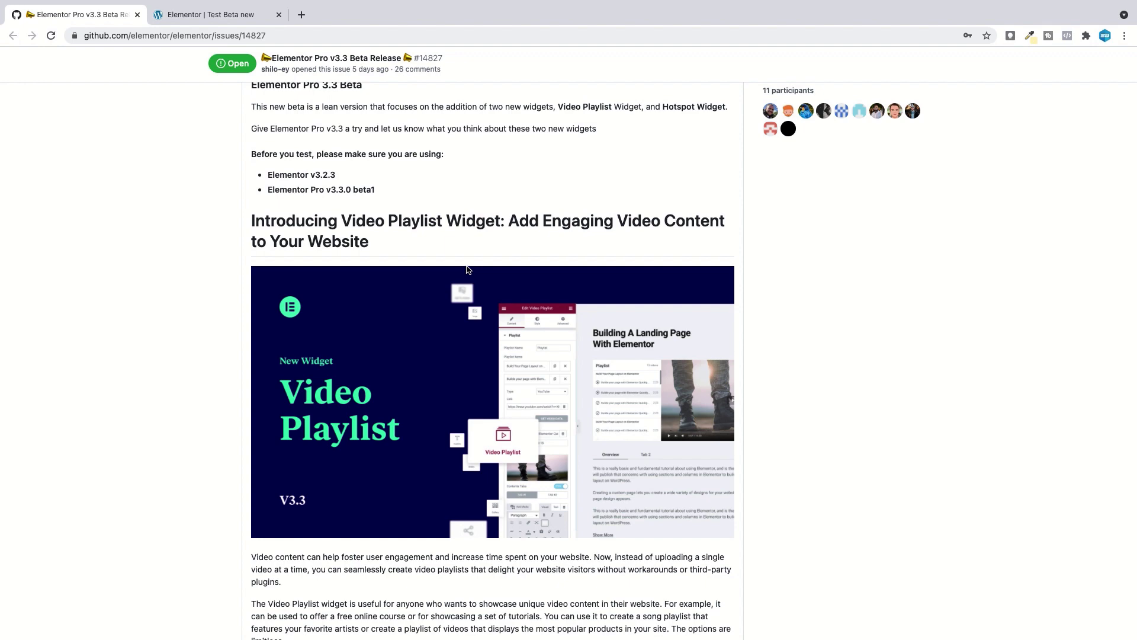
scroll(468, 268, up, 8)
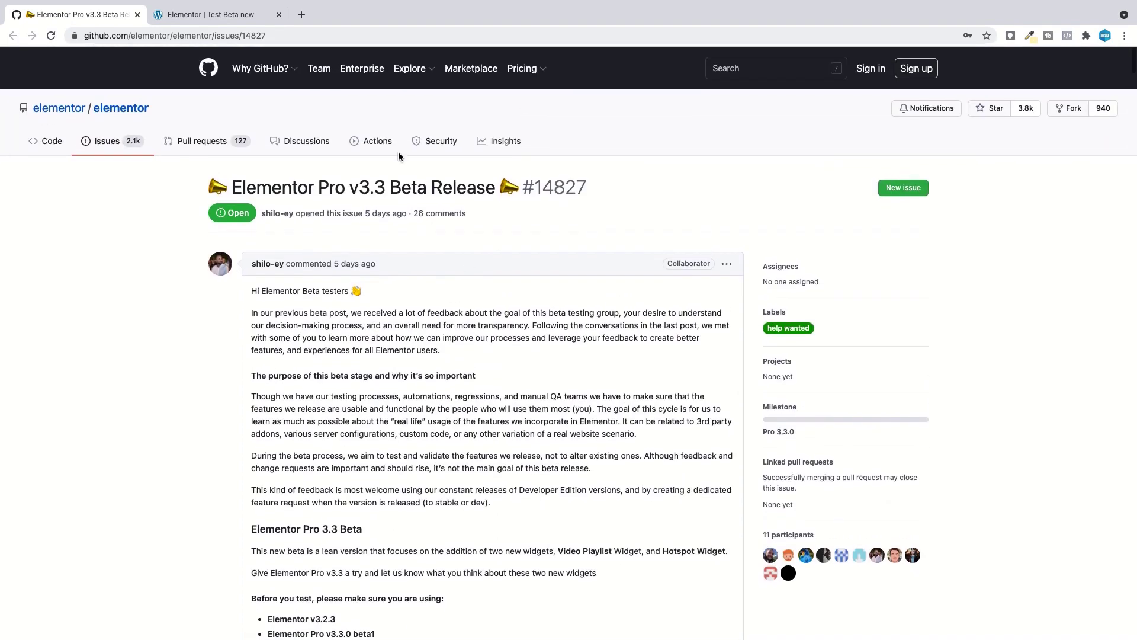
Switch to the Elementor editor and add a Video Playlist widget to the empty page
click(224, 17)
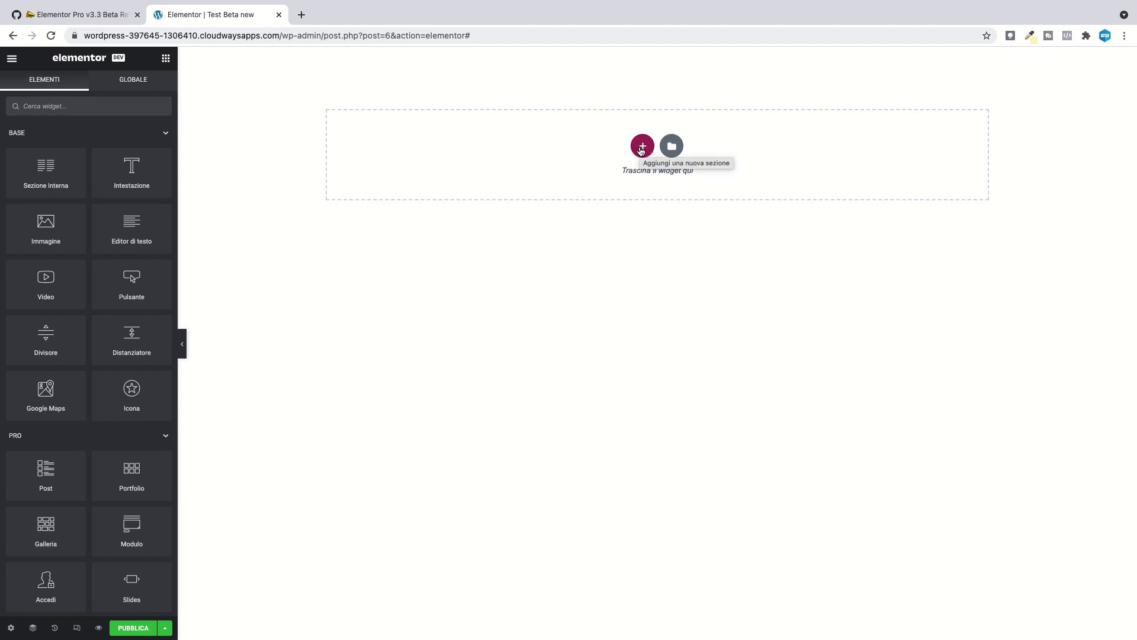
scroll(95, 349, down, 5)
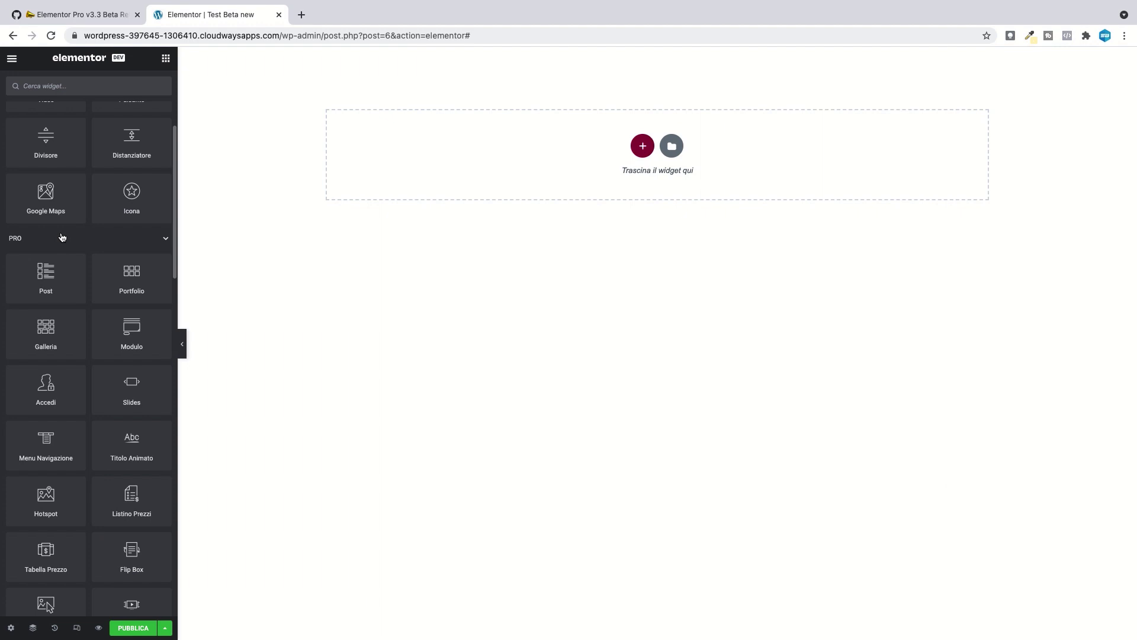
scroll(101, 373, down, 7)
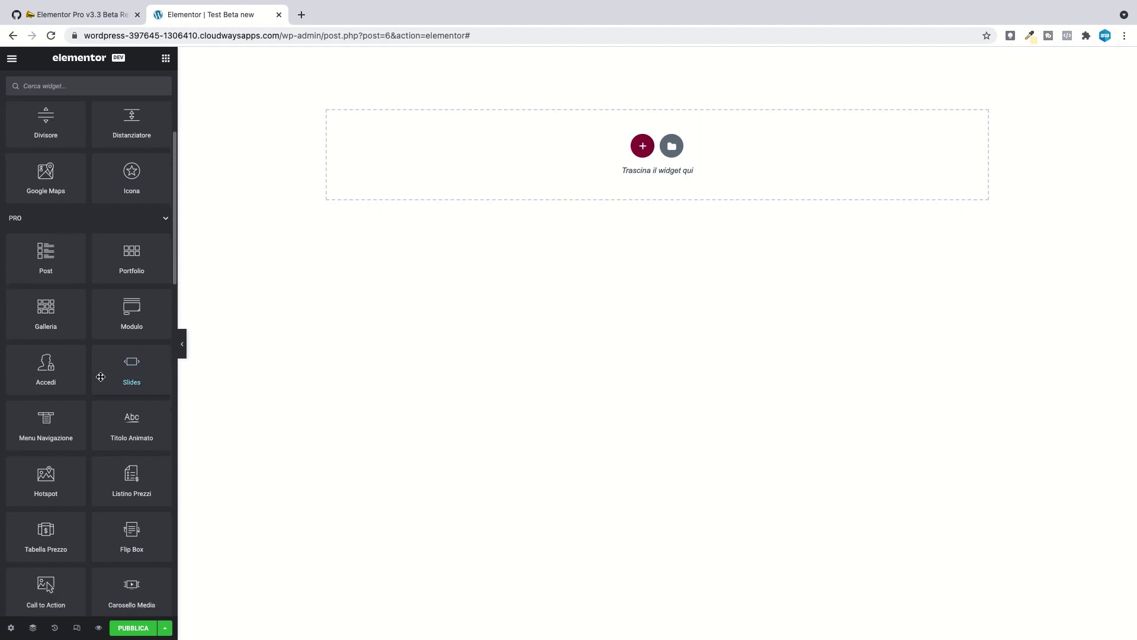
scroll(101, 374, down, 10)
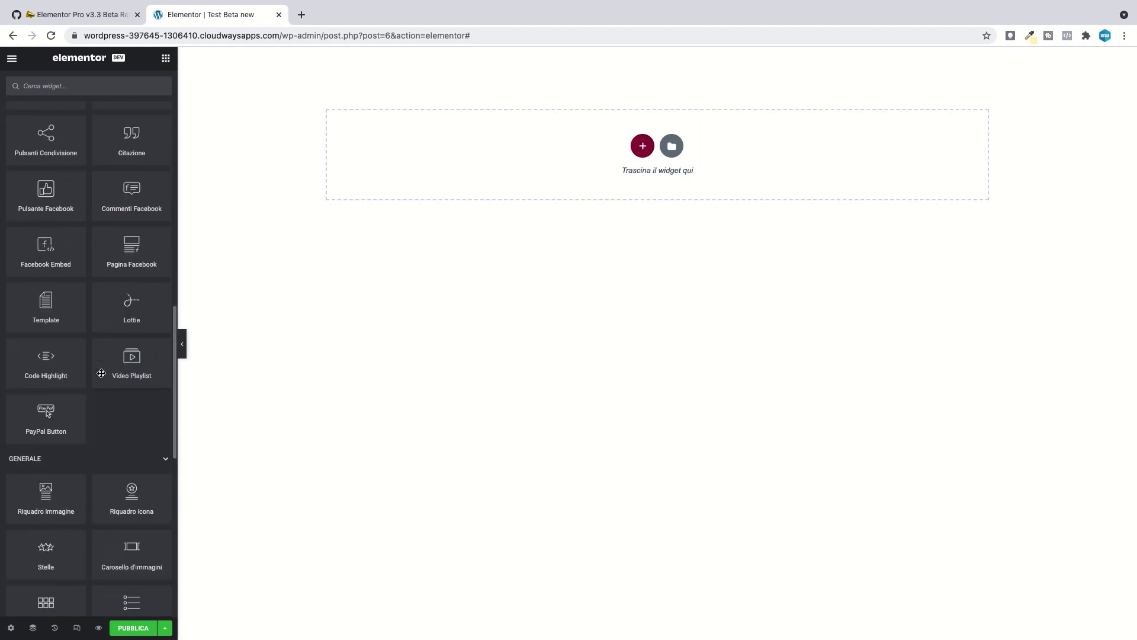
drag(134, 329, 596, 151)
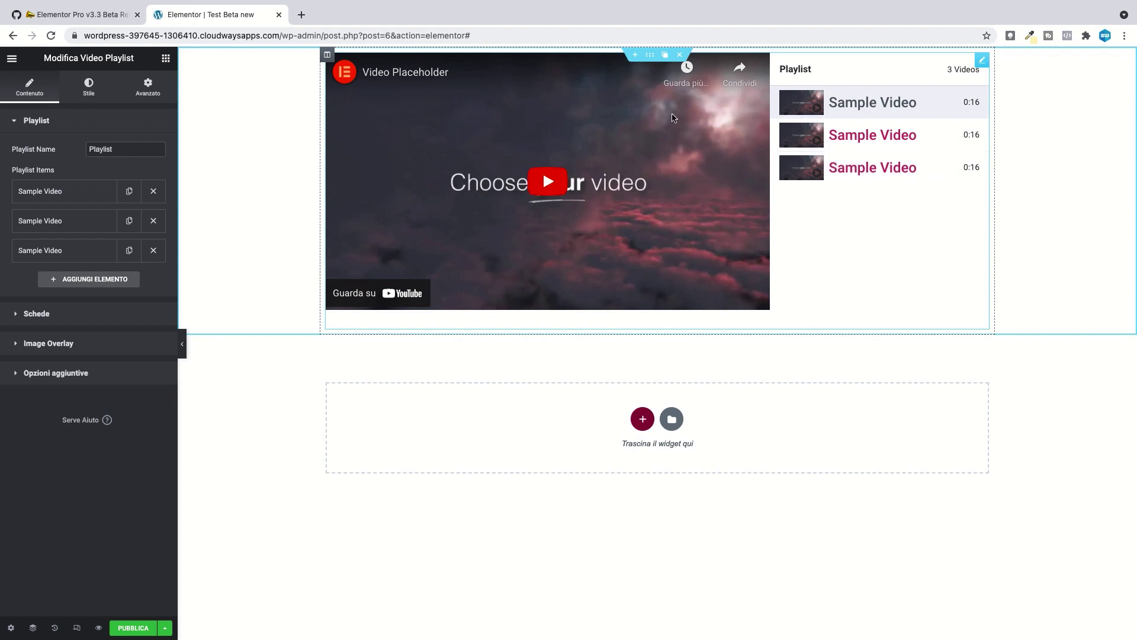
Preview each of the three sample videos in the playlist on the page
click(842, 100)
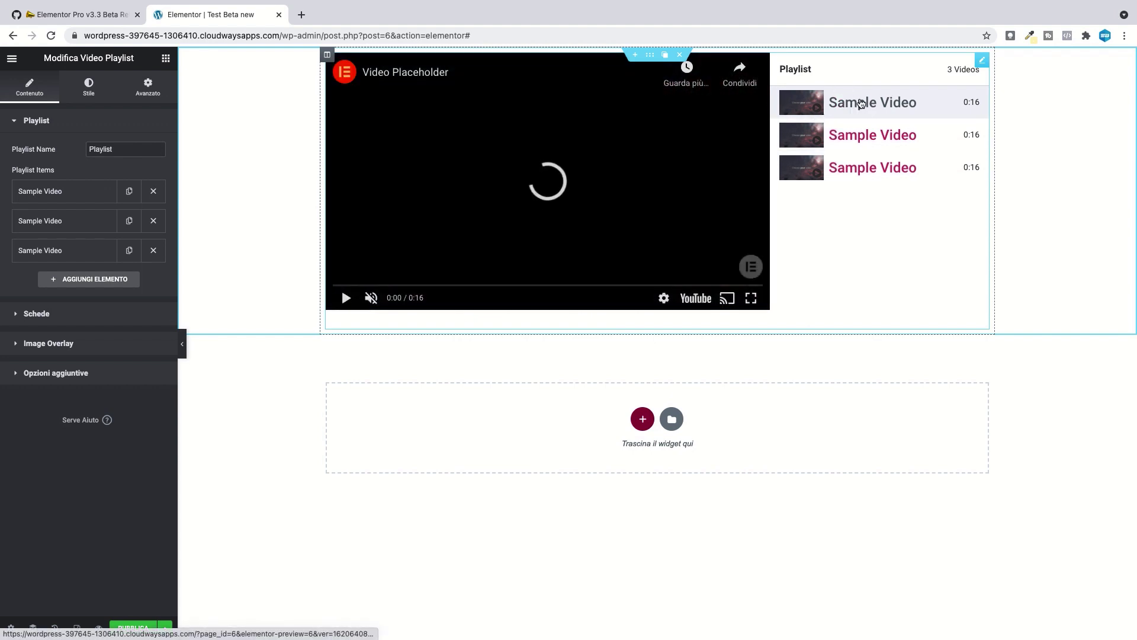
click(857, 144)
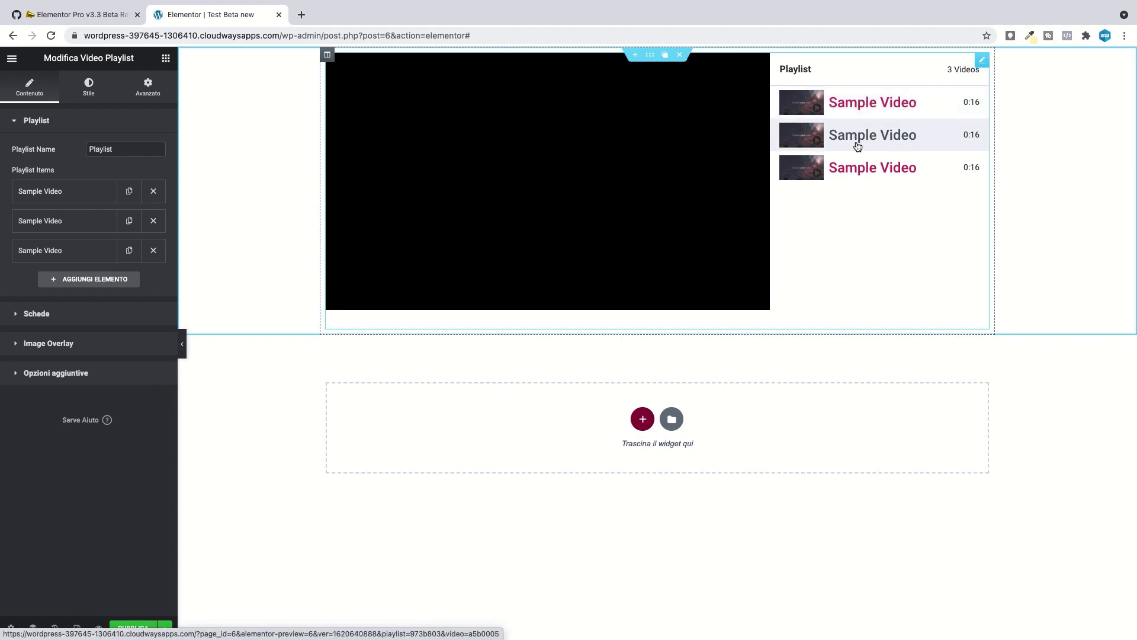
click(864, 168)
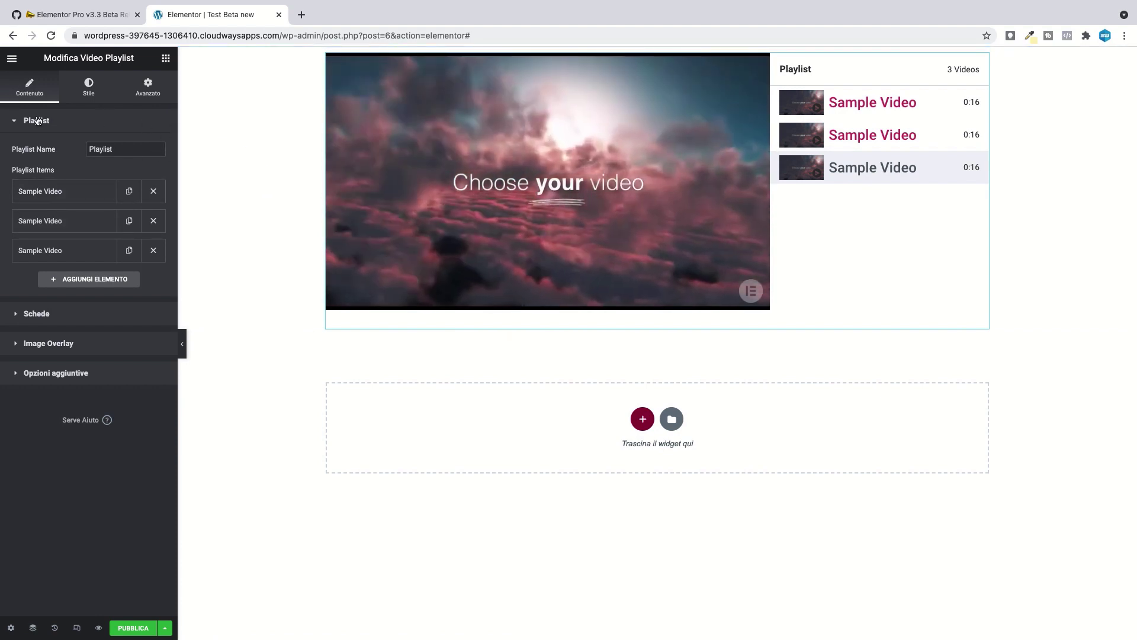
Set the playlist name to Elementor
double_click(132, 149)
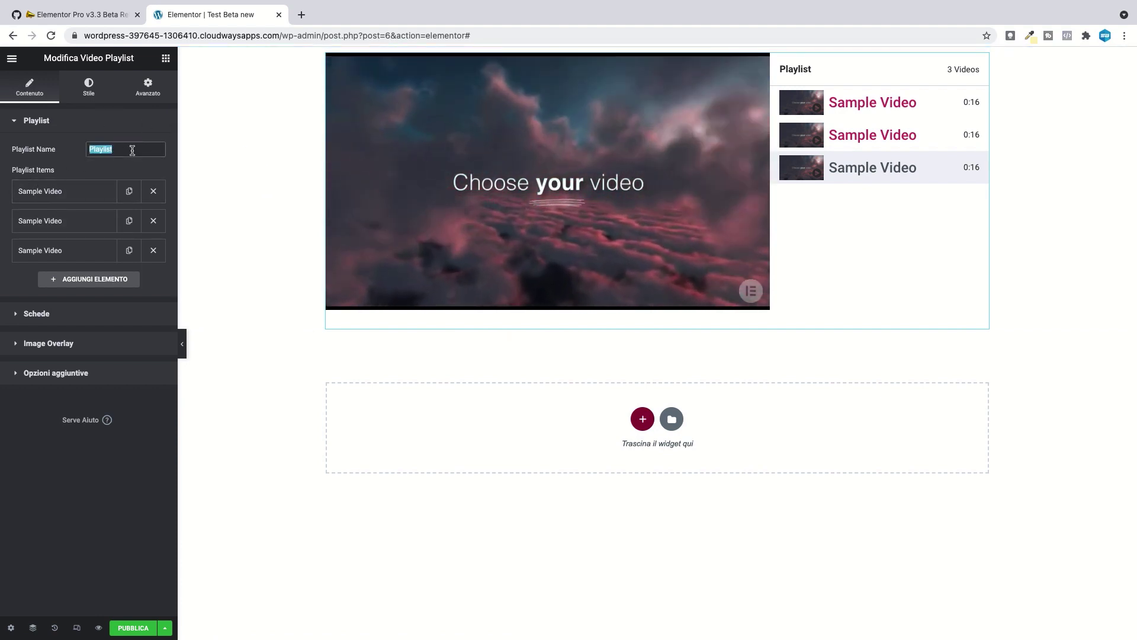
text(Elementor)
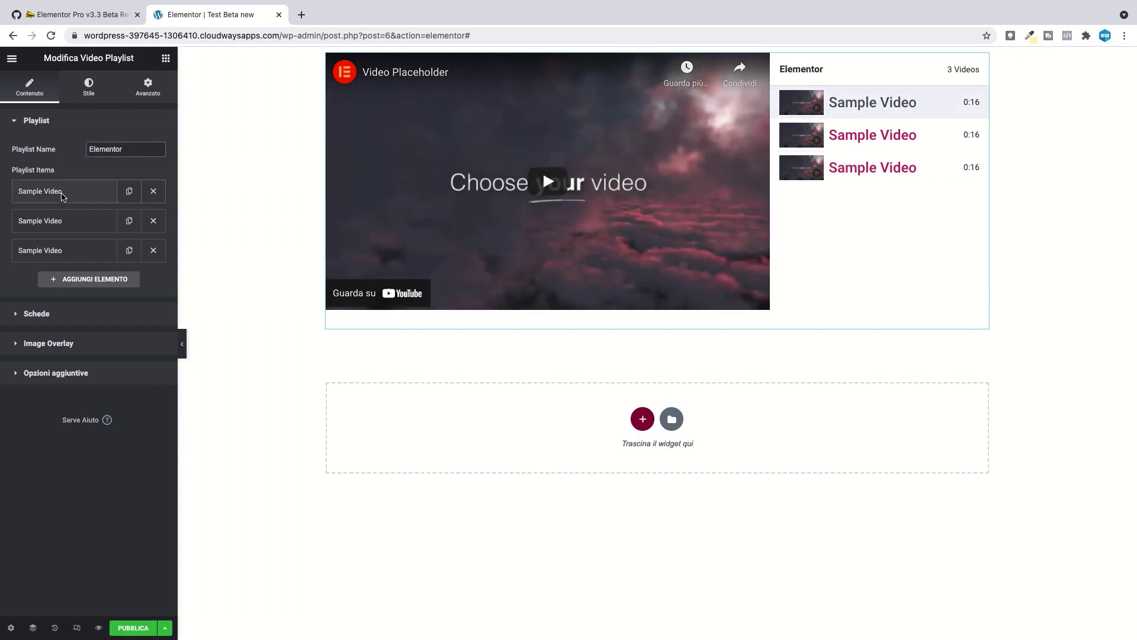
Expand and collapse each of the three playlist items to look over their settings
click(61, 192)
click(65, 192)
click(51, 221)
click(51, 222)
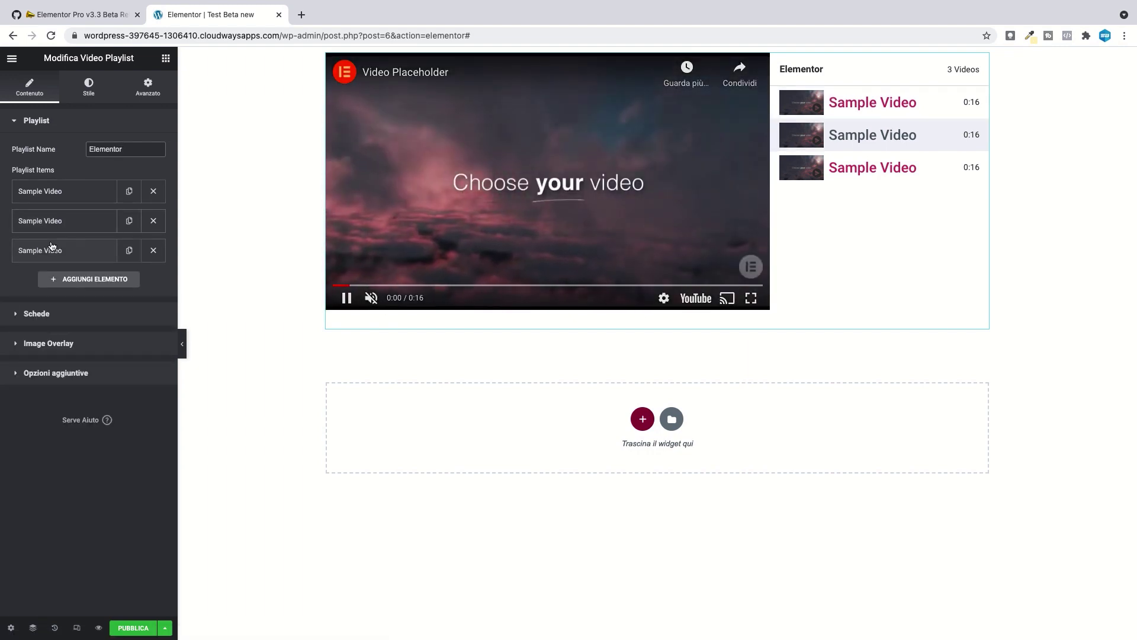
click(52, 248)
click(53, 249)
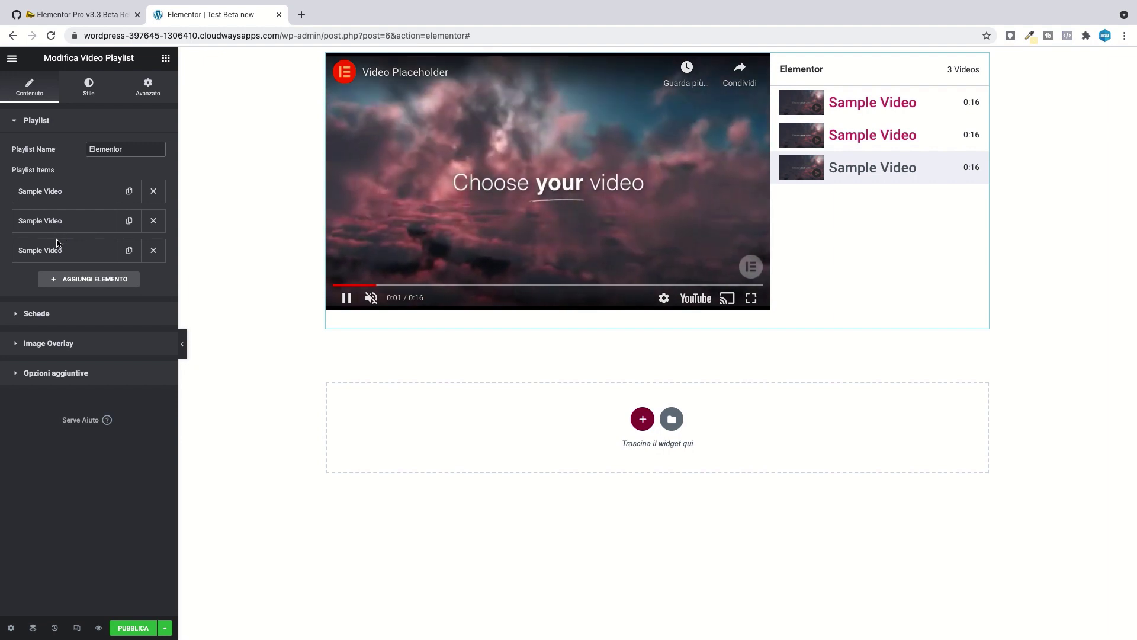
Add a new playlist item, look at its settings and delete it again
click(83, 279)
click(83, 281)
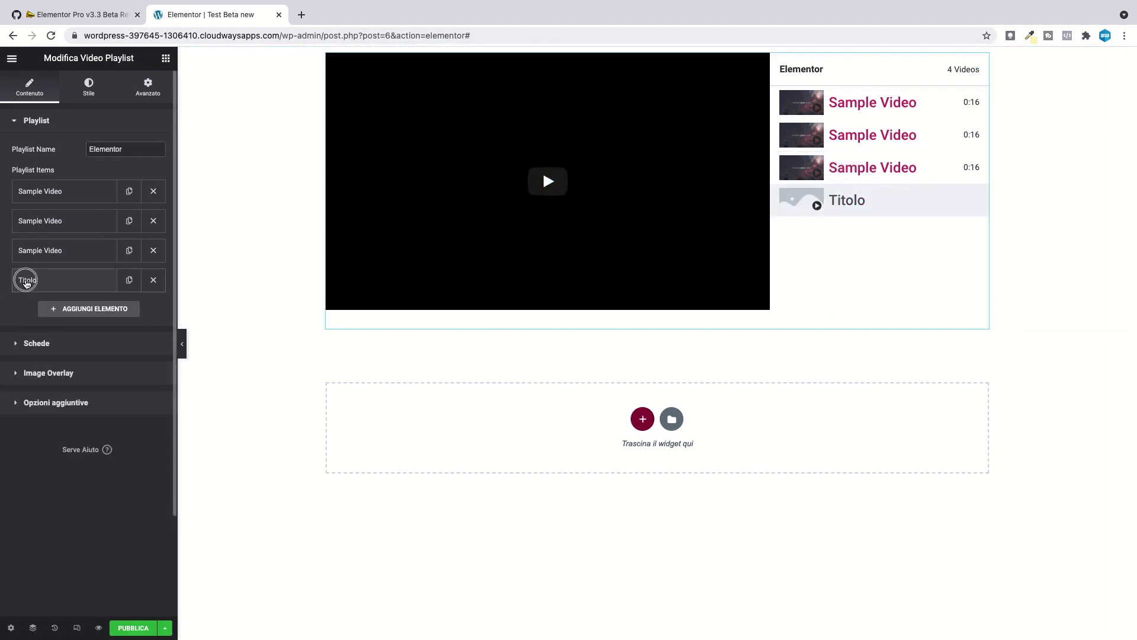
click(27, 281)
click(27, 281)
click(154, 280)
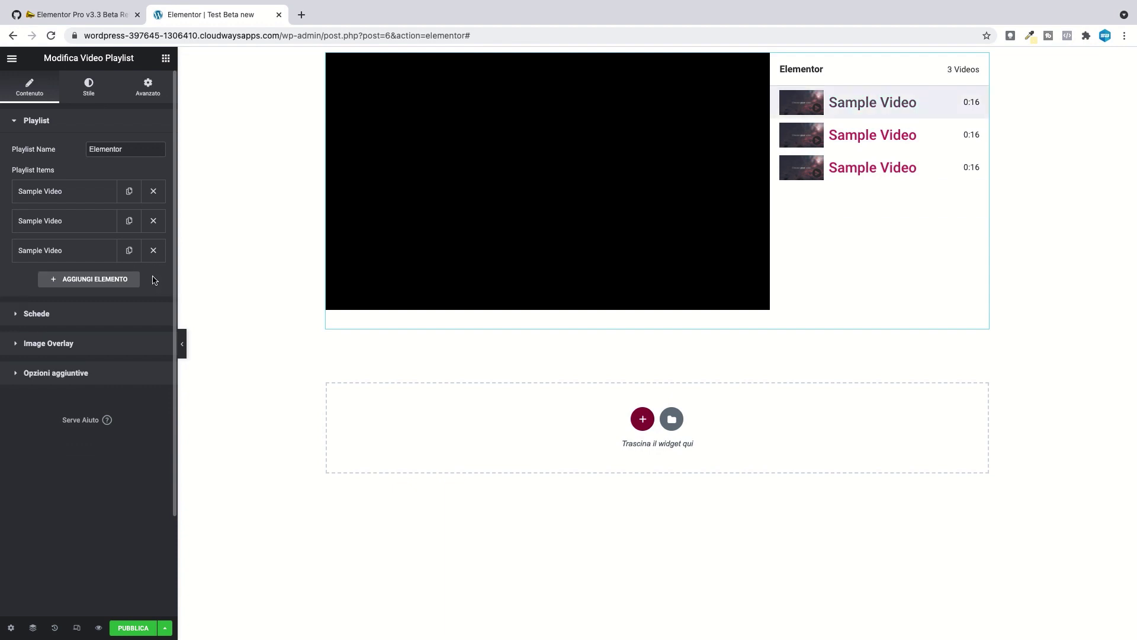
Duplicate the third playlist item twice and delete both copies
click(128, 251)
click(128, 251)
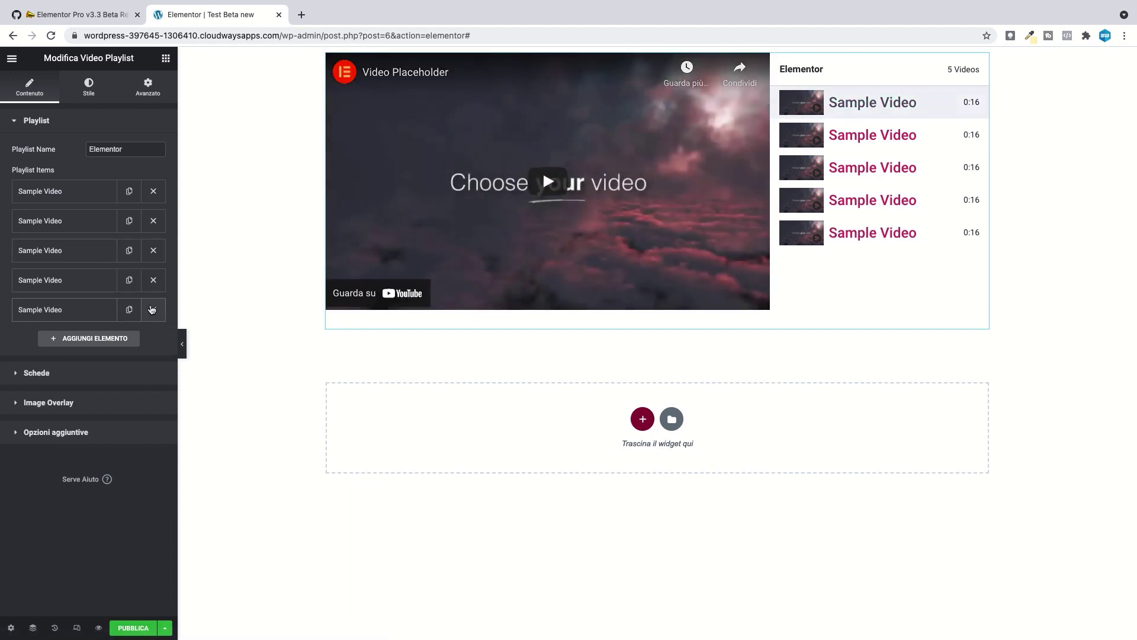
click(154, 310)
click(156, 282)
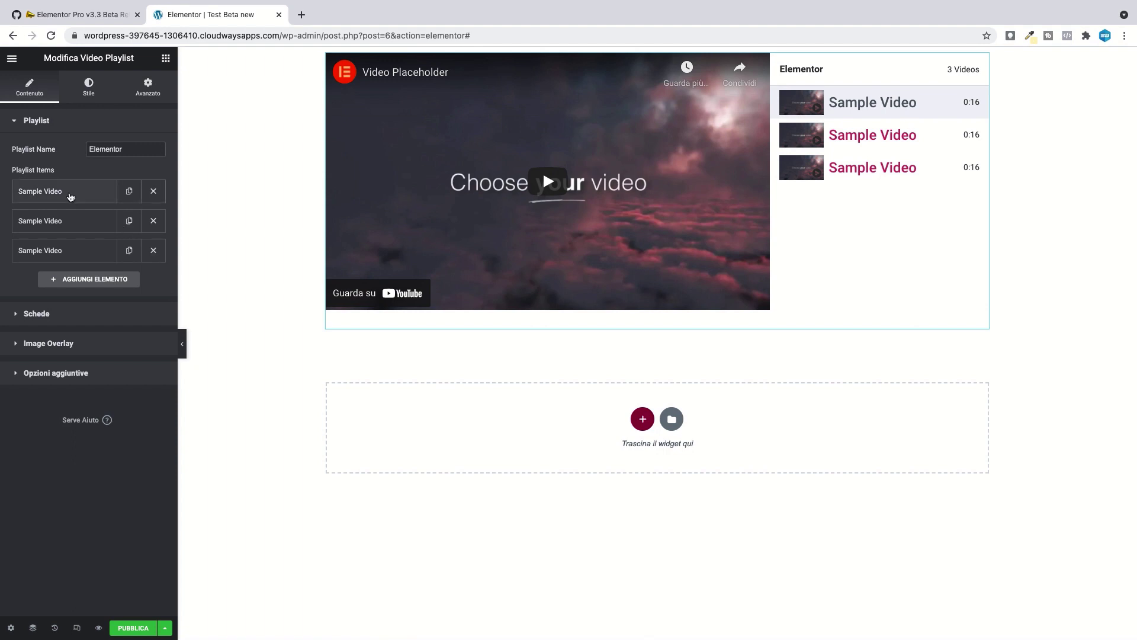
Open the first playlist item's settings and examine the available video types, keeping YouTube selected
click(53, 191)
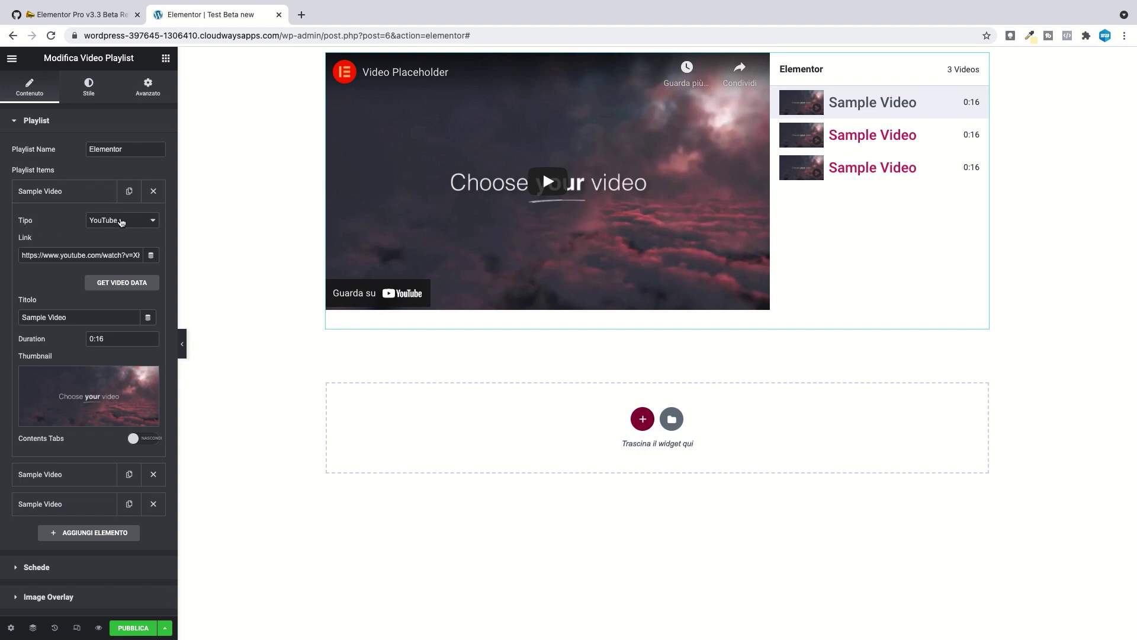
click(122, 221)
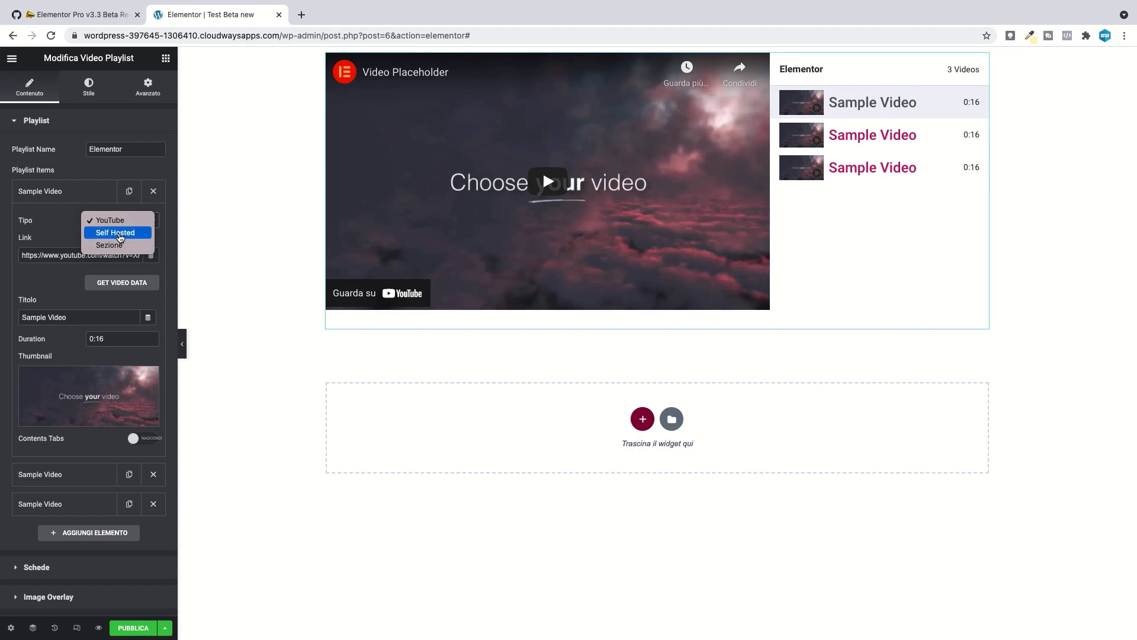
click(61, 227)
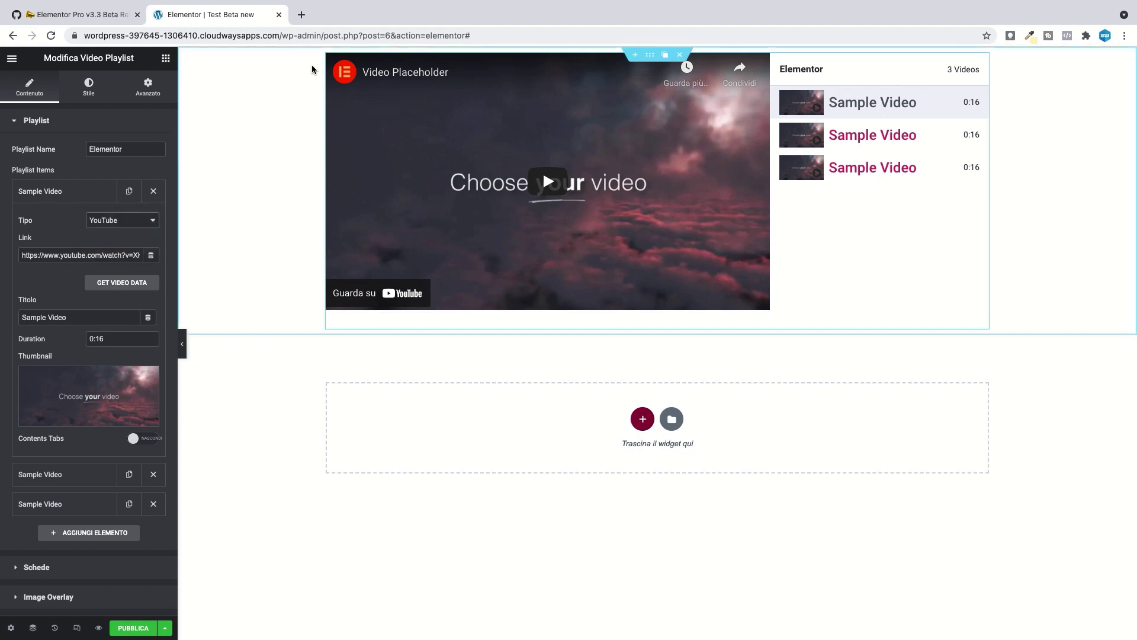
Open youtube.com in a new browser tab
click(302, 14)
text(youtube.com)
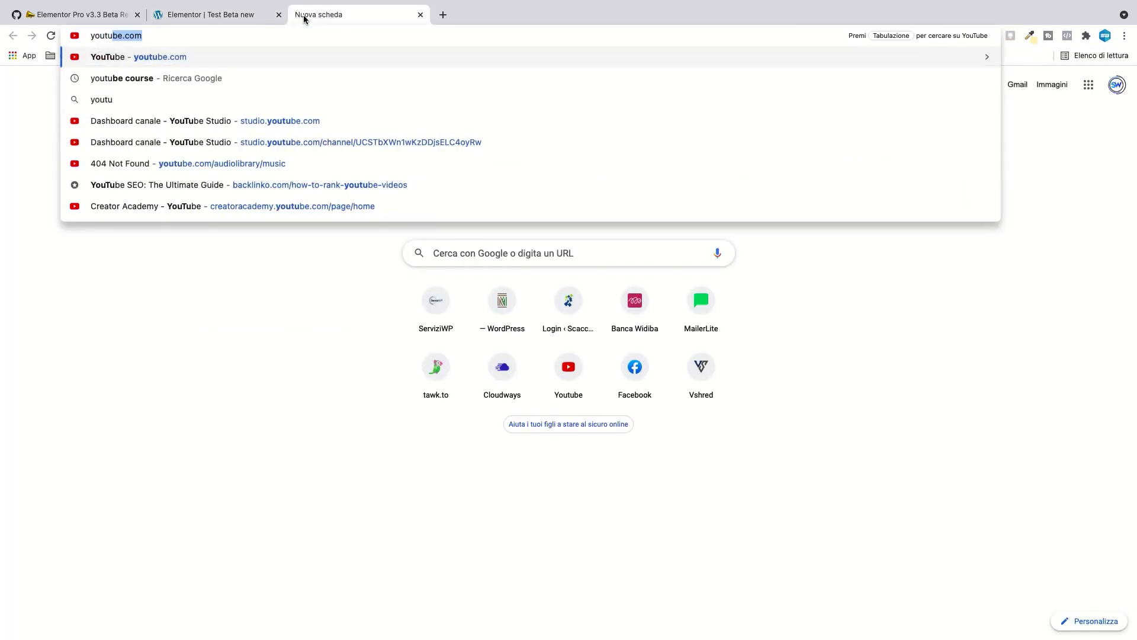
key(Return)
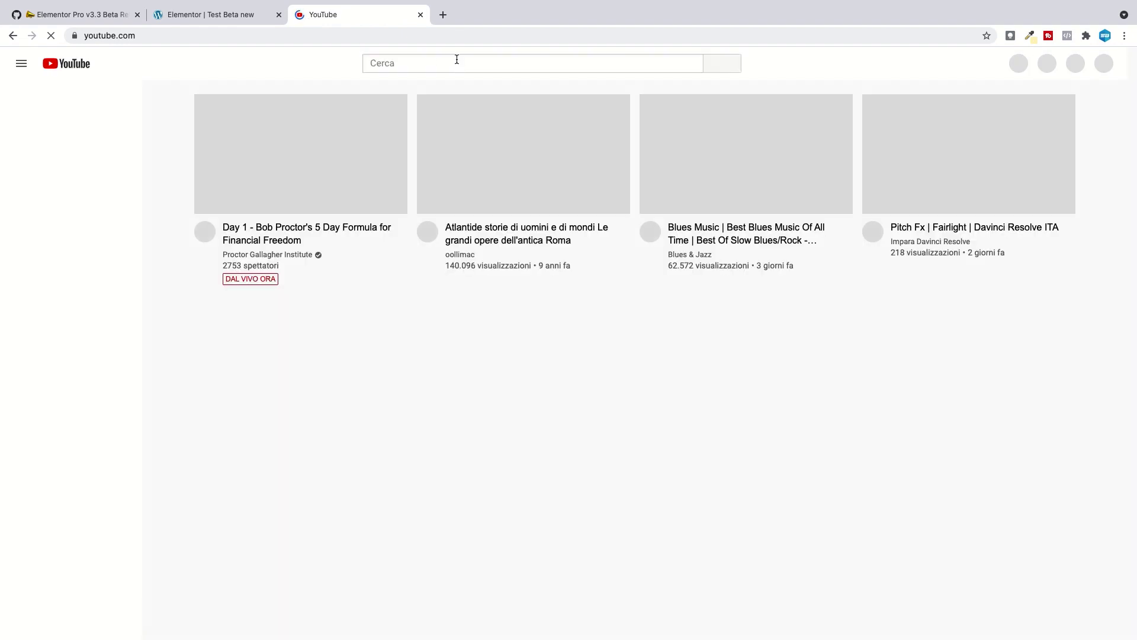
Open the video "How To Sell Anything to Anyone With an Irresistible Offer", copy its web address and pause playback
scroll(468, 193, down, 7)
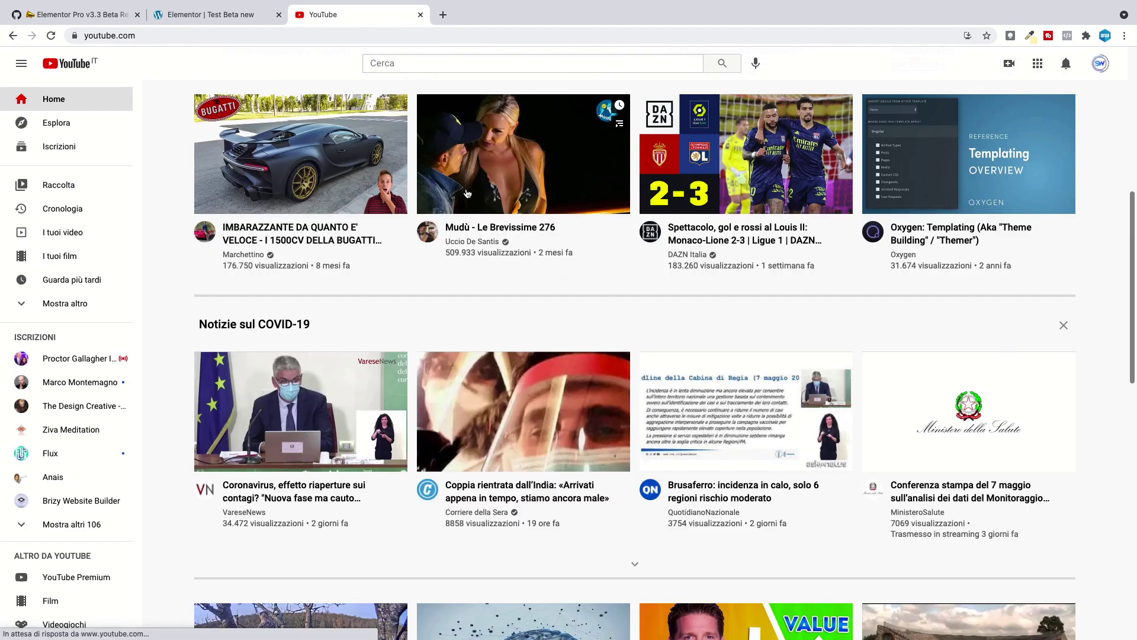
scroll(468, 192, down, 3)
scroll(468, 192, down, 10)
scroll(787, 122, up, 4)
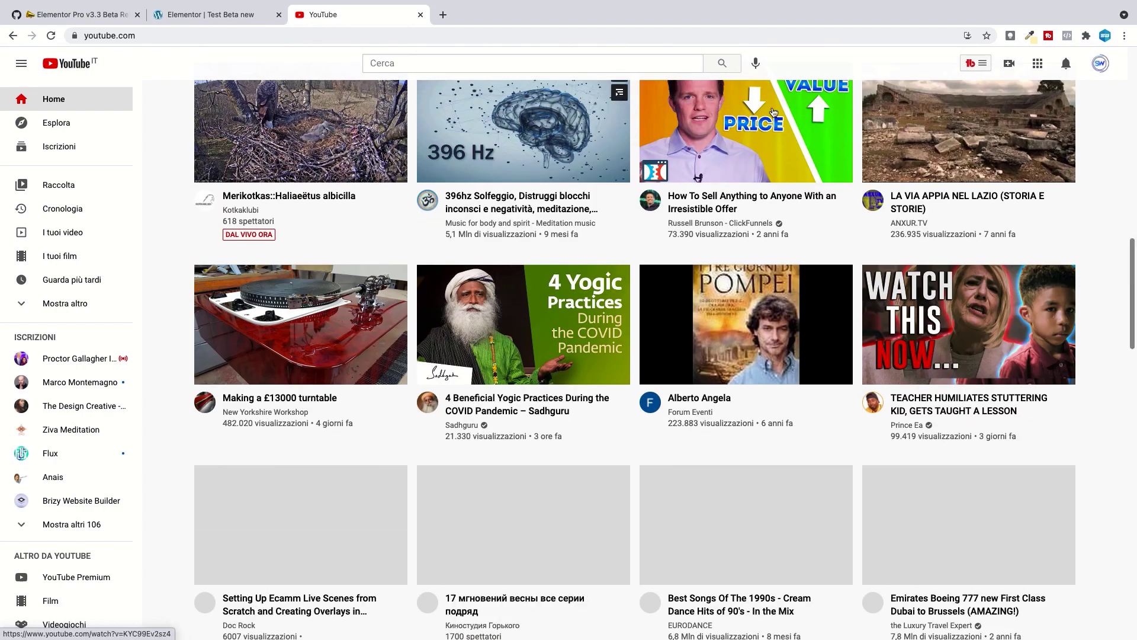
click(787, 122)
right_click(319, 36)
key(super+c)
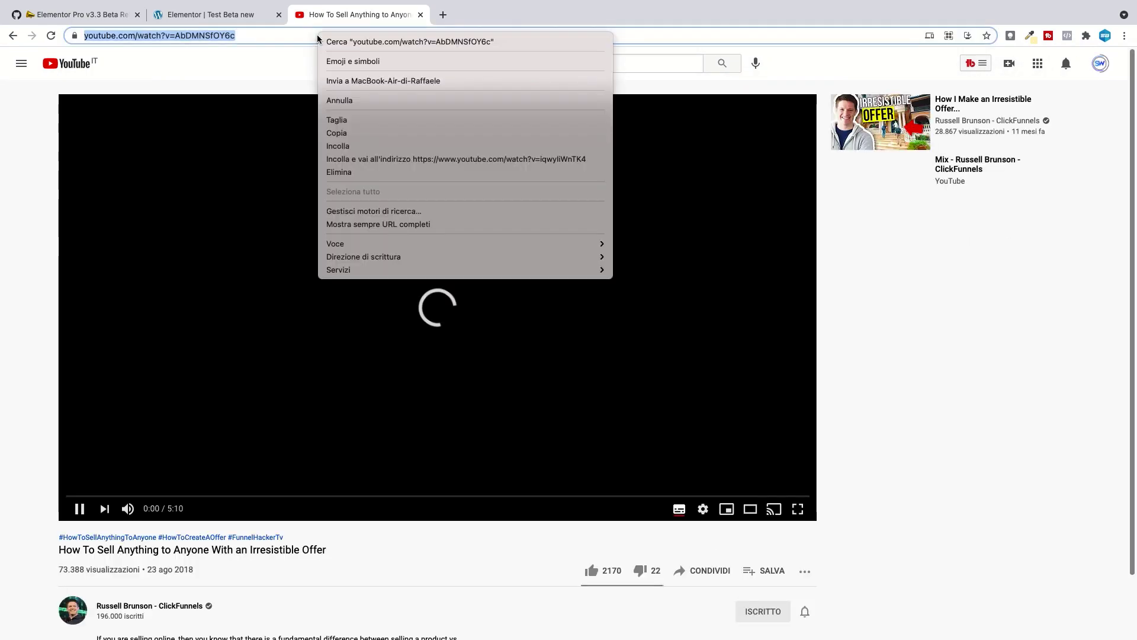
click(362, 133)
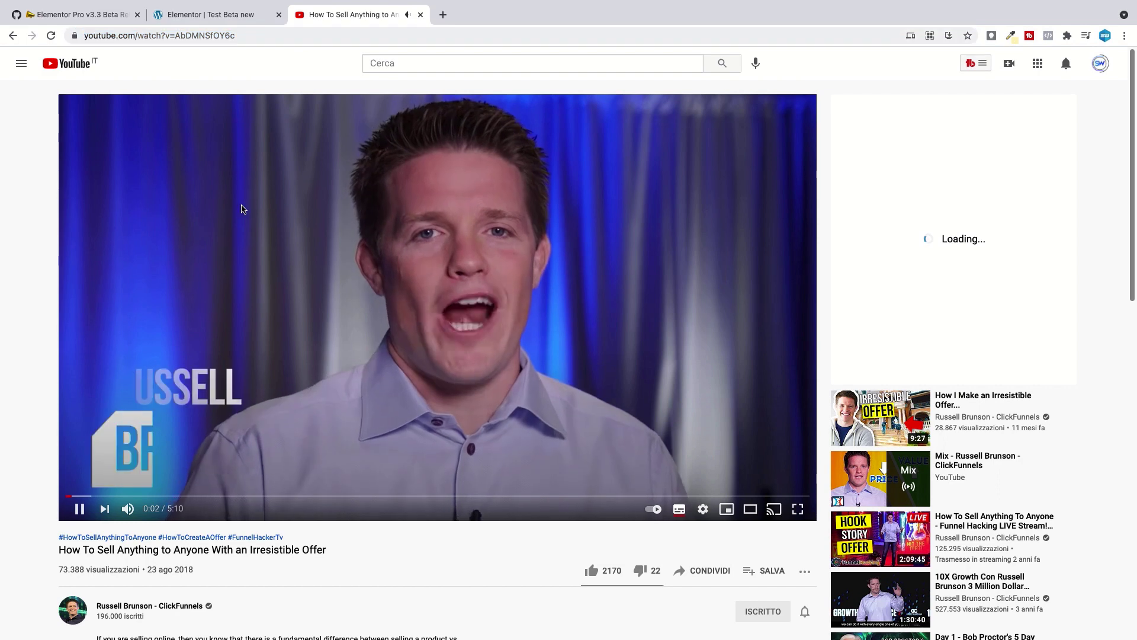
click(81, 510)
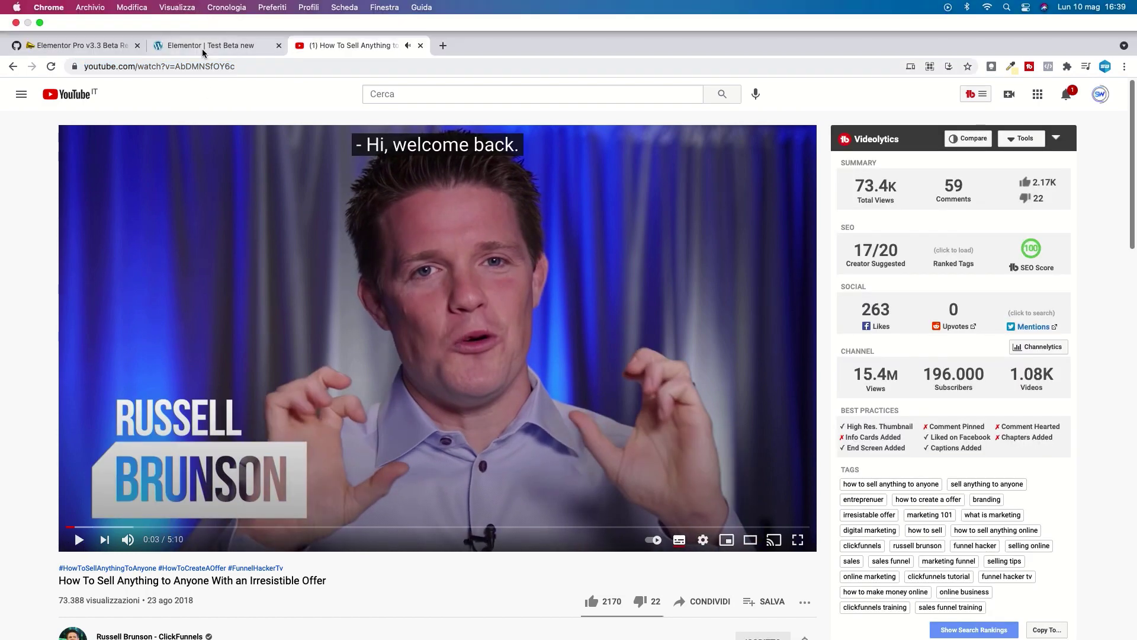
Return to the Elementor editor and replace the first playlist item's link with the copied YouTube video address
click(203, 43)
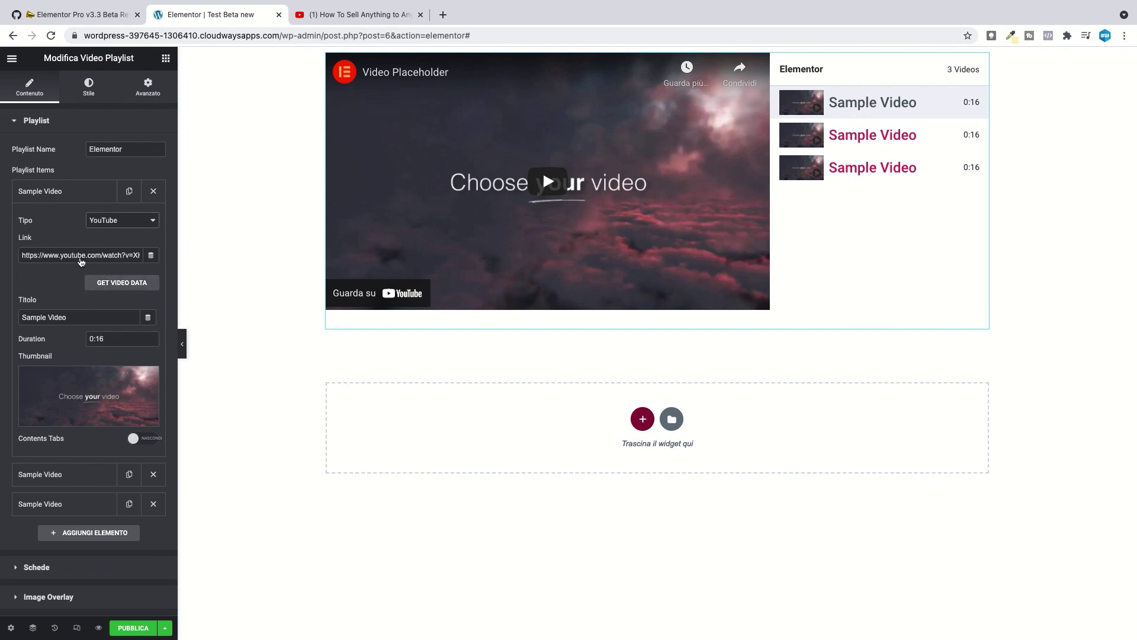
triple_click(79, 286)
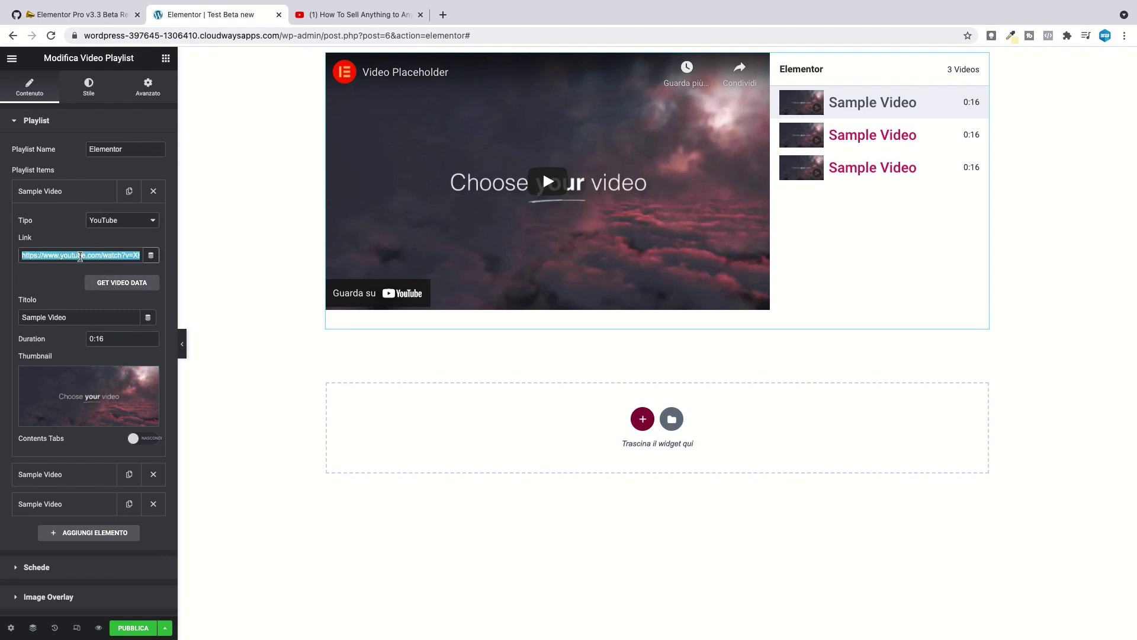
key(super+v)
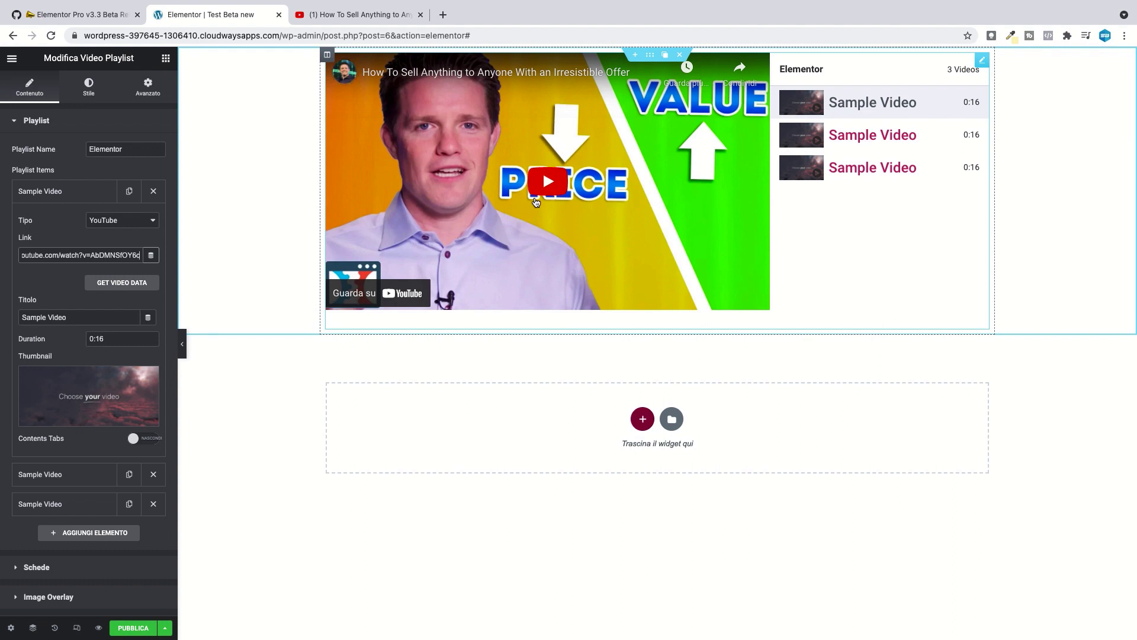
Title the first playlist item "Russell Brunson" and request its video data from the YouTube link
triple_click(98, 314)
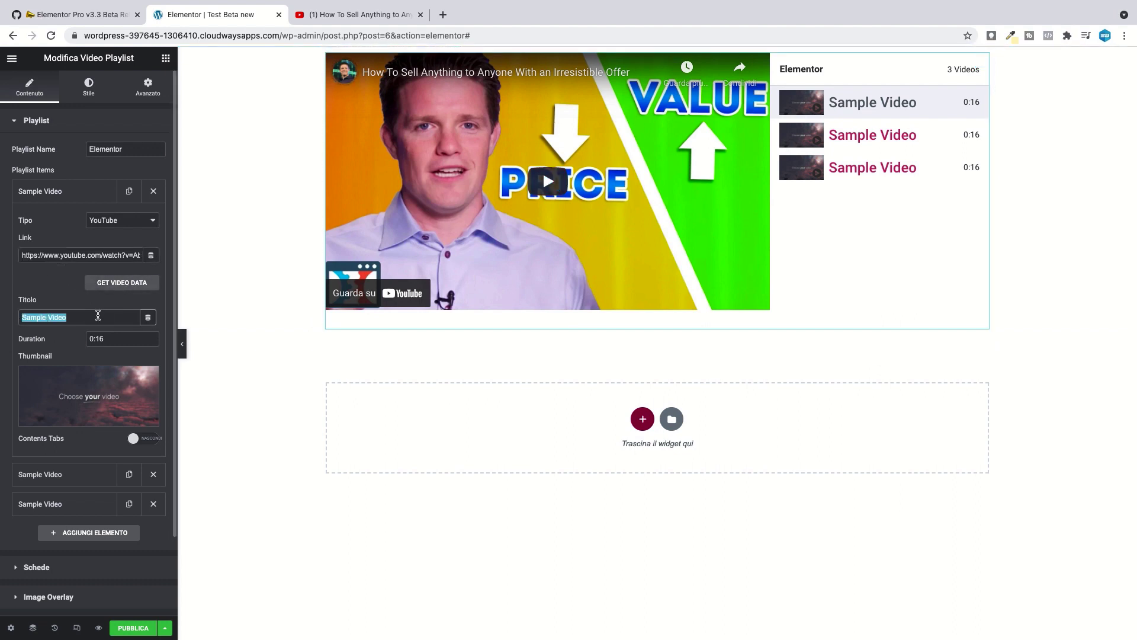
text(Russell)
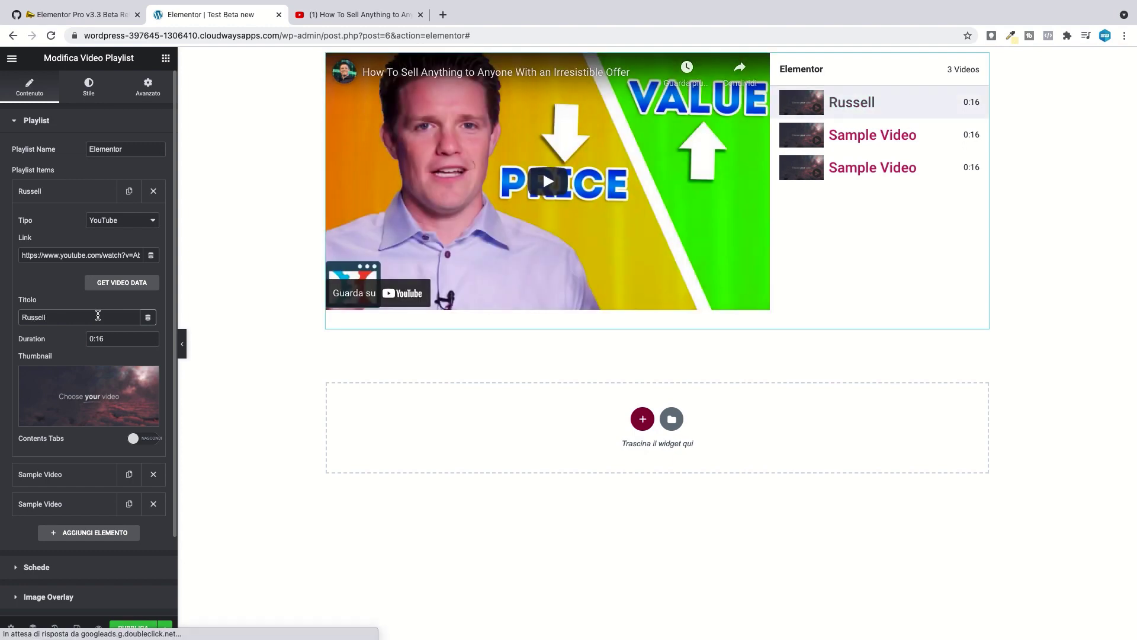
text( B)
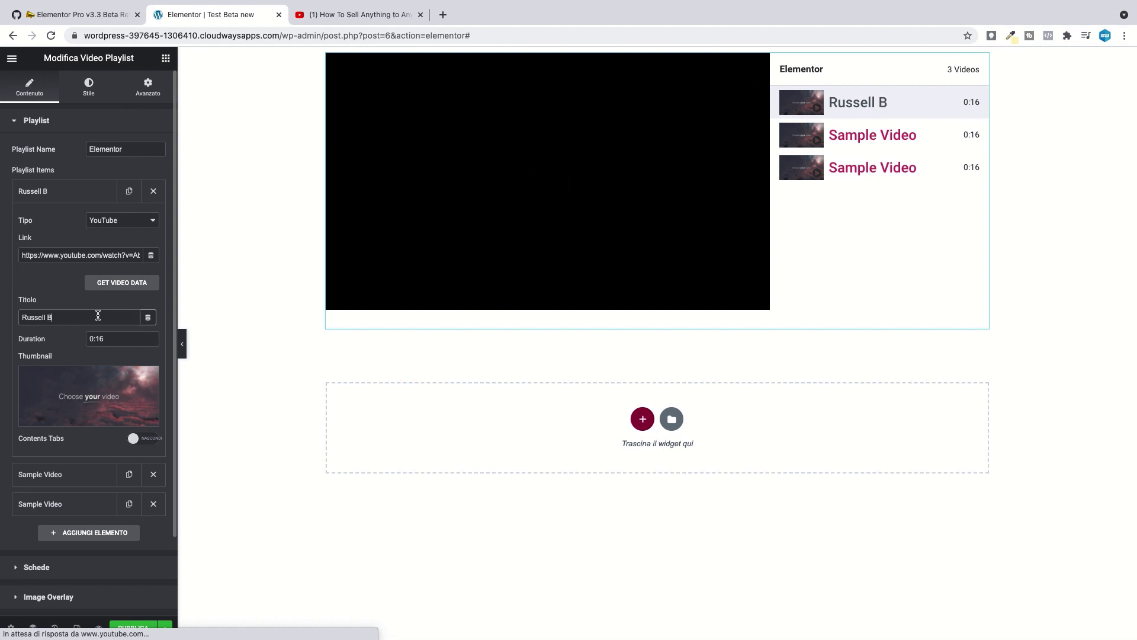
text(runson)
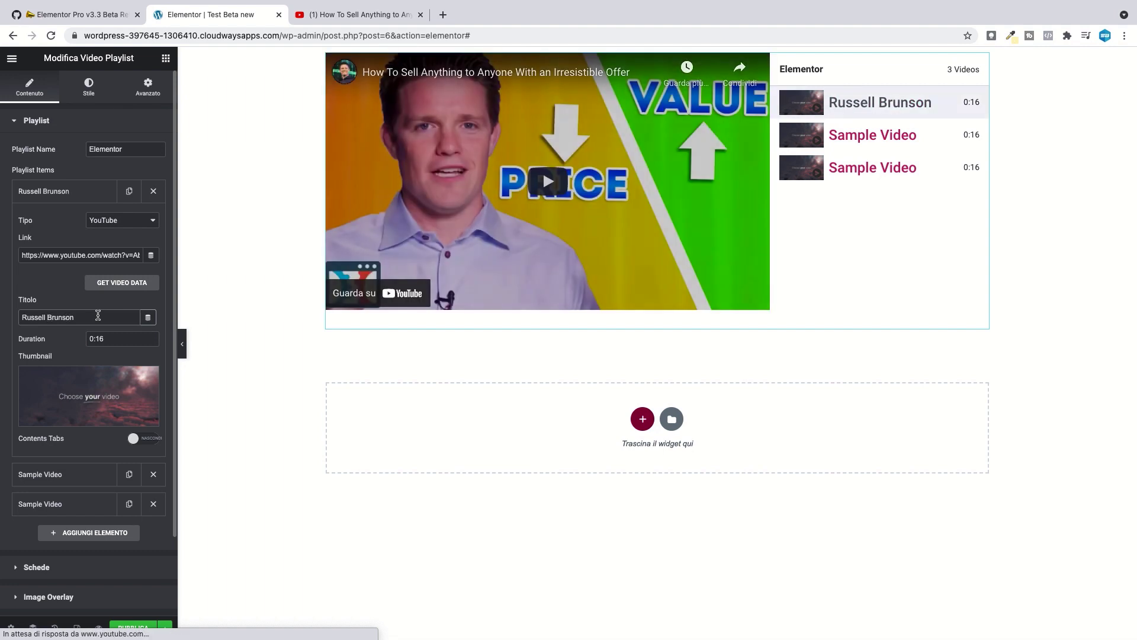
scroll(89, 320, down, 3)
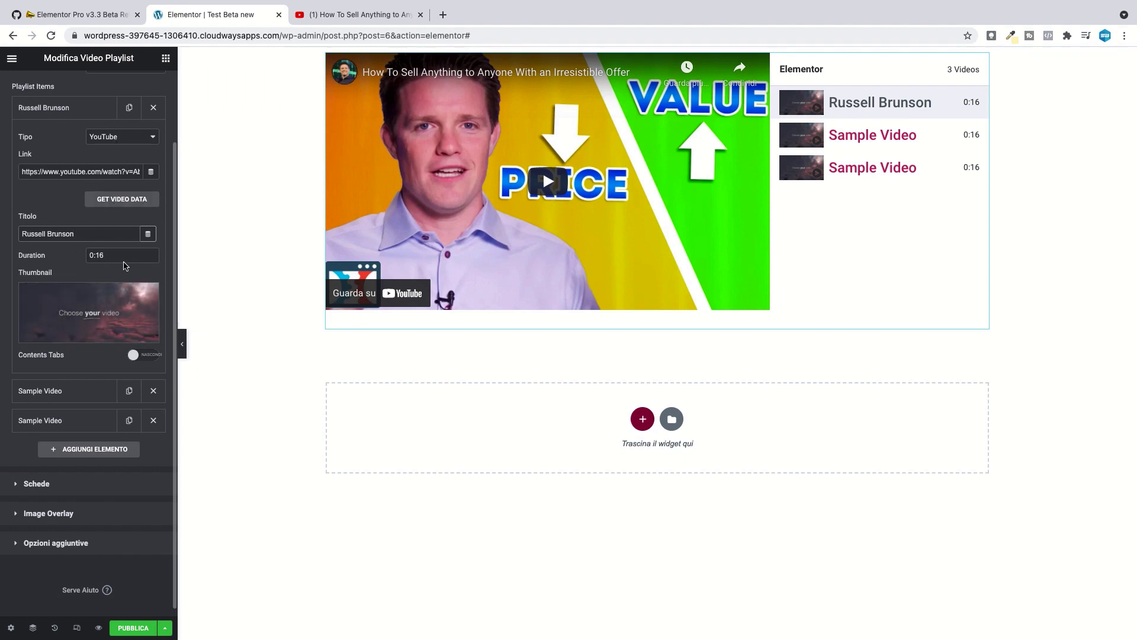
scroll(119, 271, up, 3)
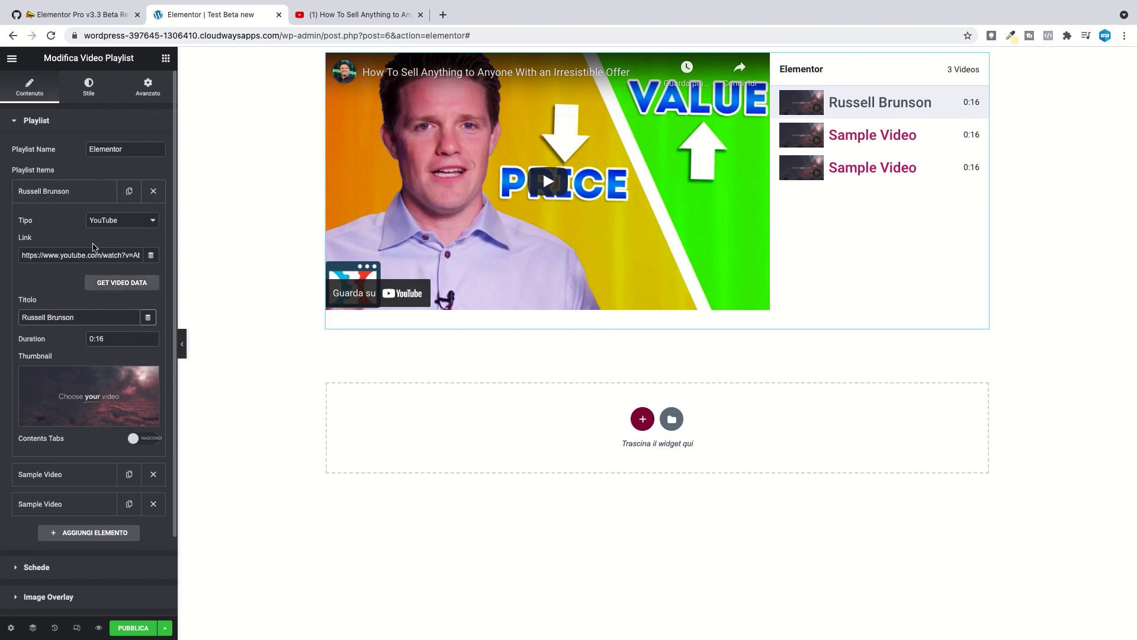
click(118, 282)
mouse_move(65, 393)
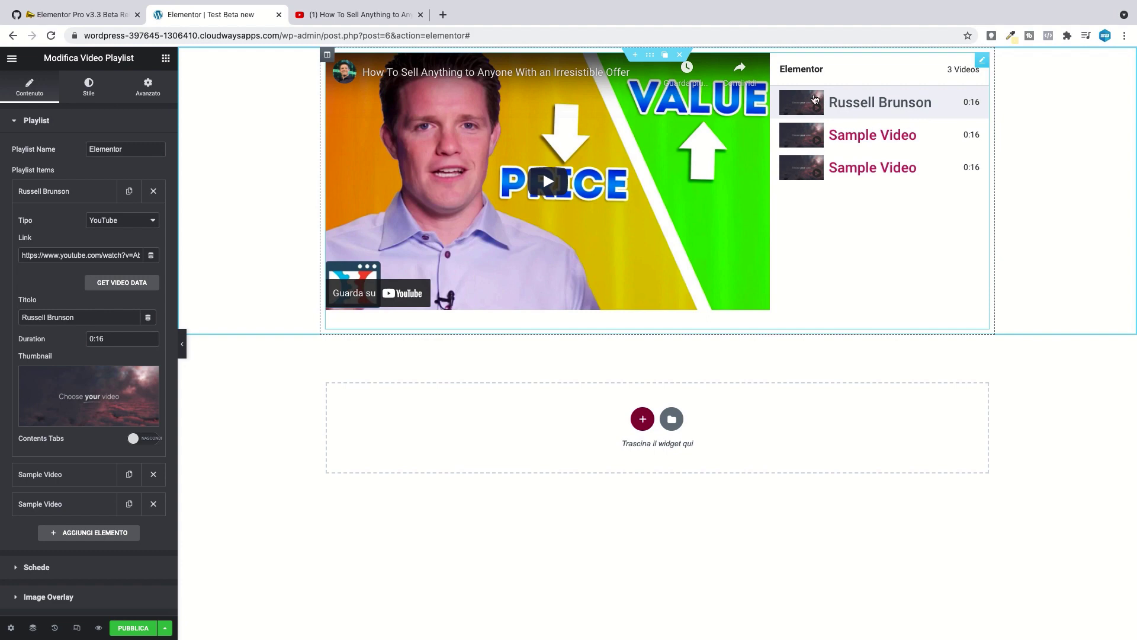
Set the Russell Brunson item's thumbnail to gallery2.jpg from the media library
click(79, 384)
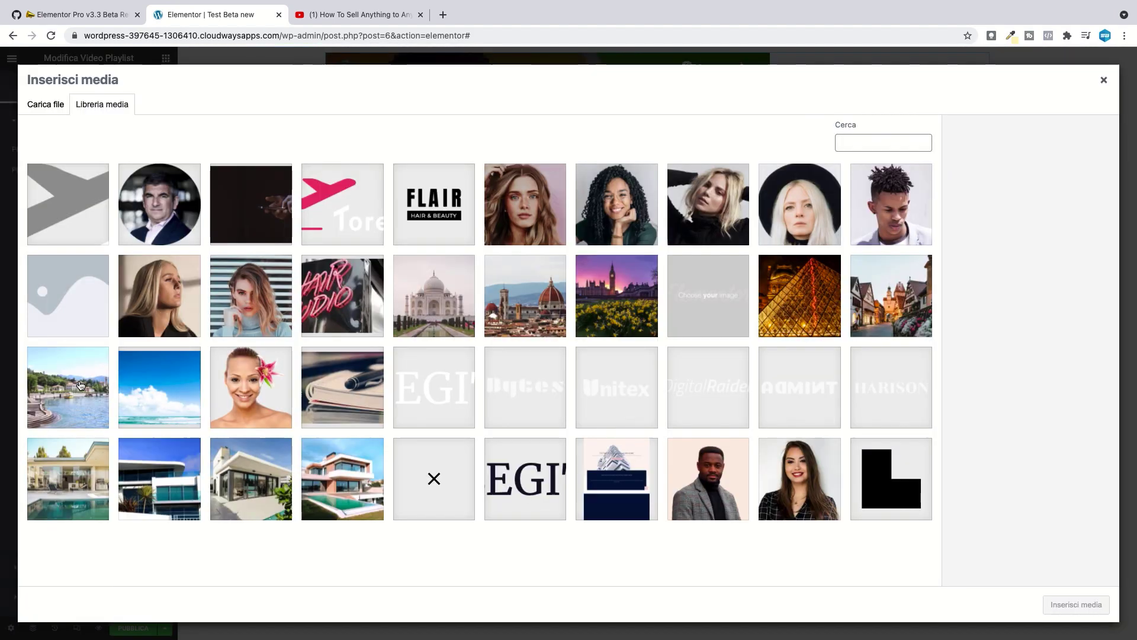
scroll(165, 370, down, 5)
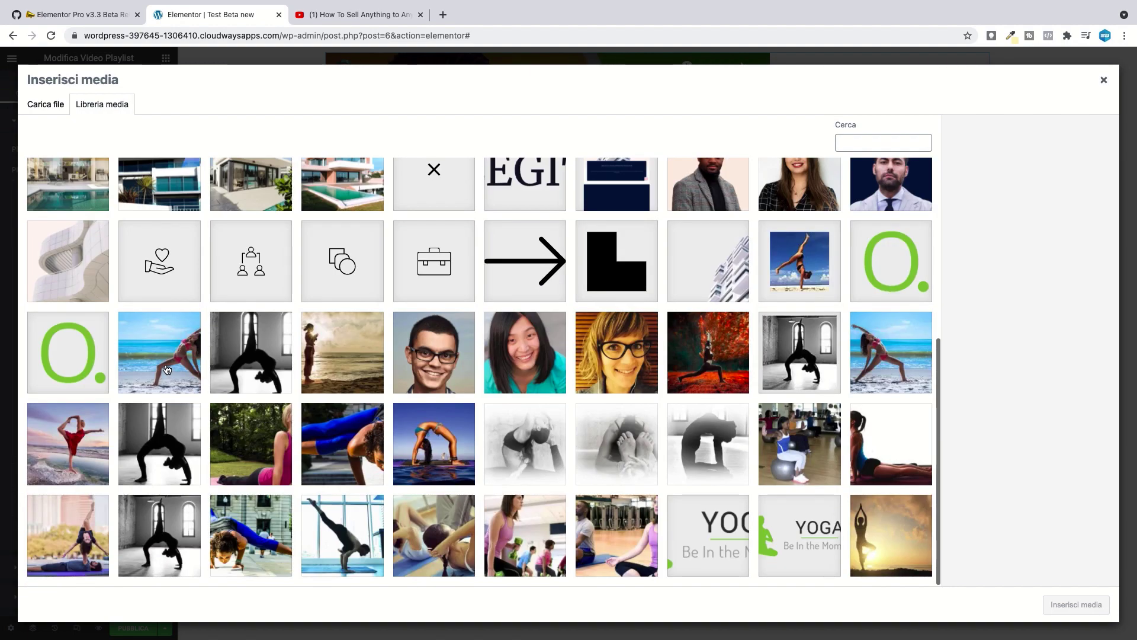
click(222, 520)
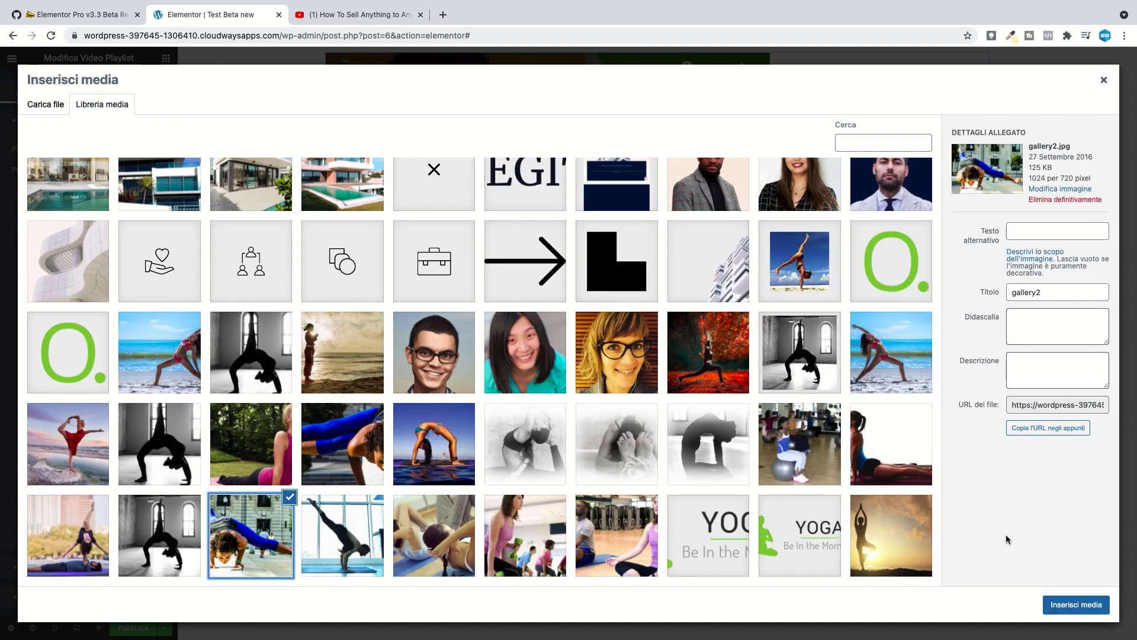
click(1063, 604)
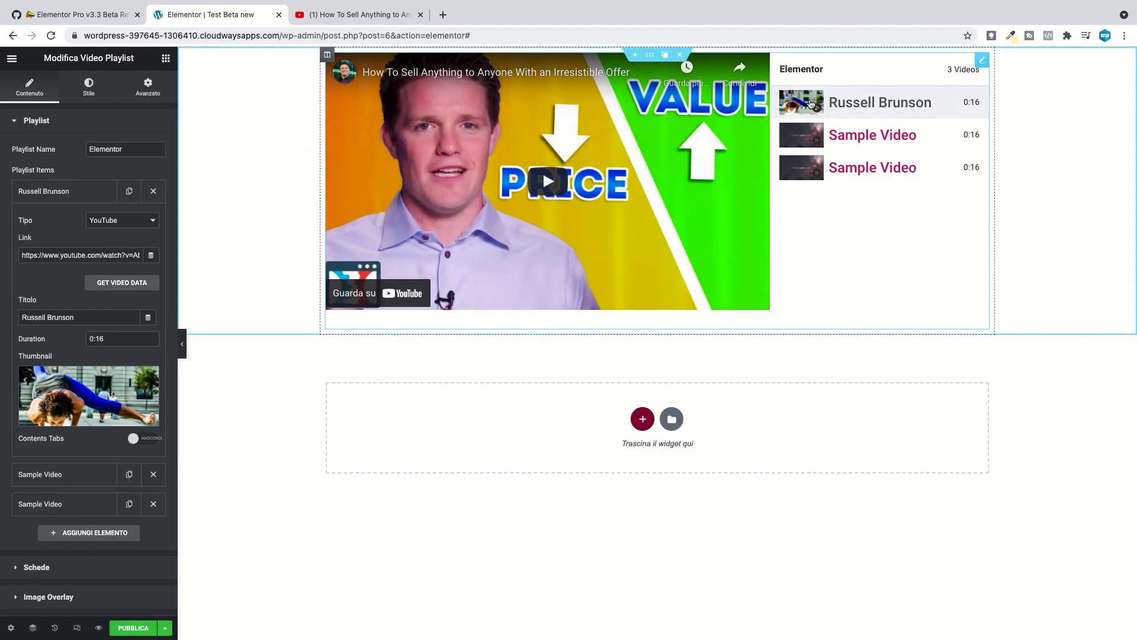
Examine the widget's tab naming settings in the Schede section and return to the playlist settings
scroll(91, 411, down, 3)
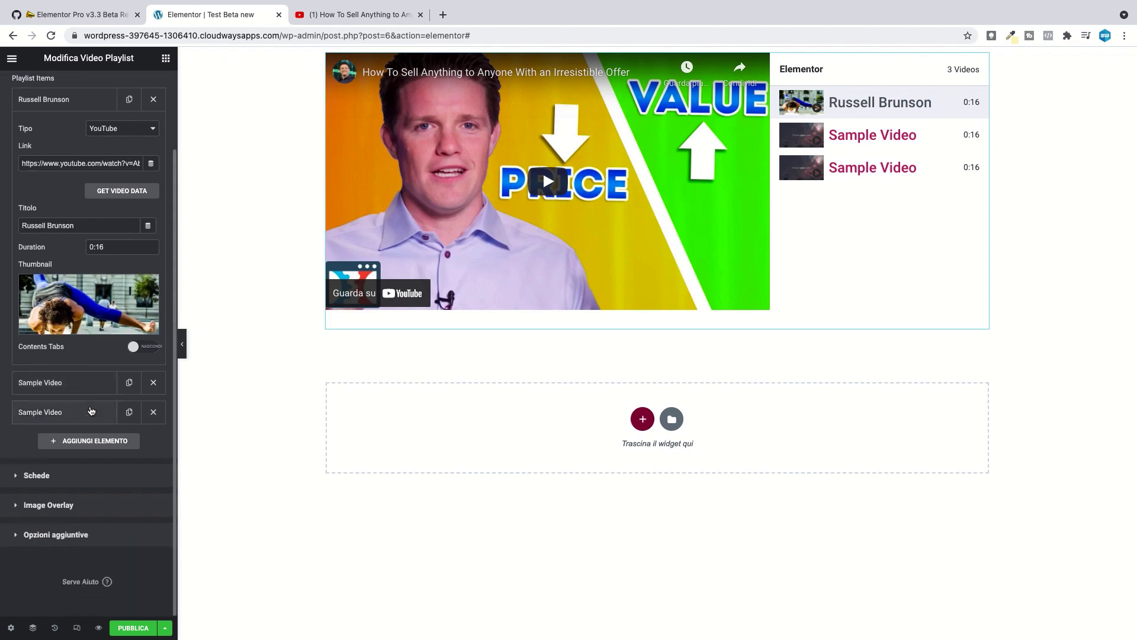
scroll(92, 409, up, 3)
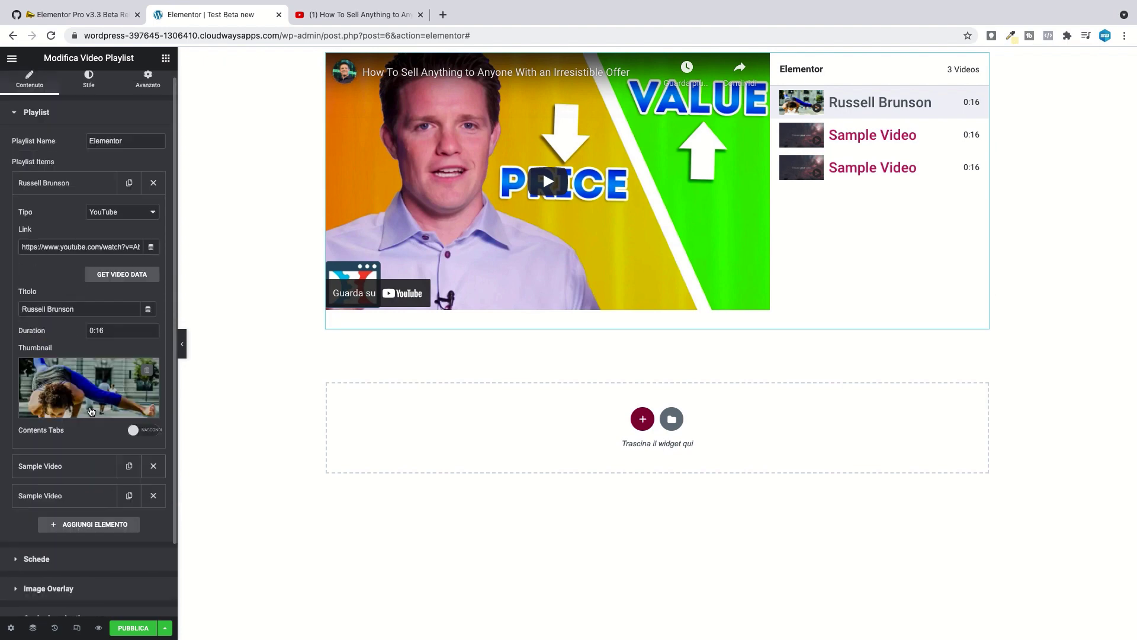
scroll(89, 409, down, 3)
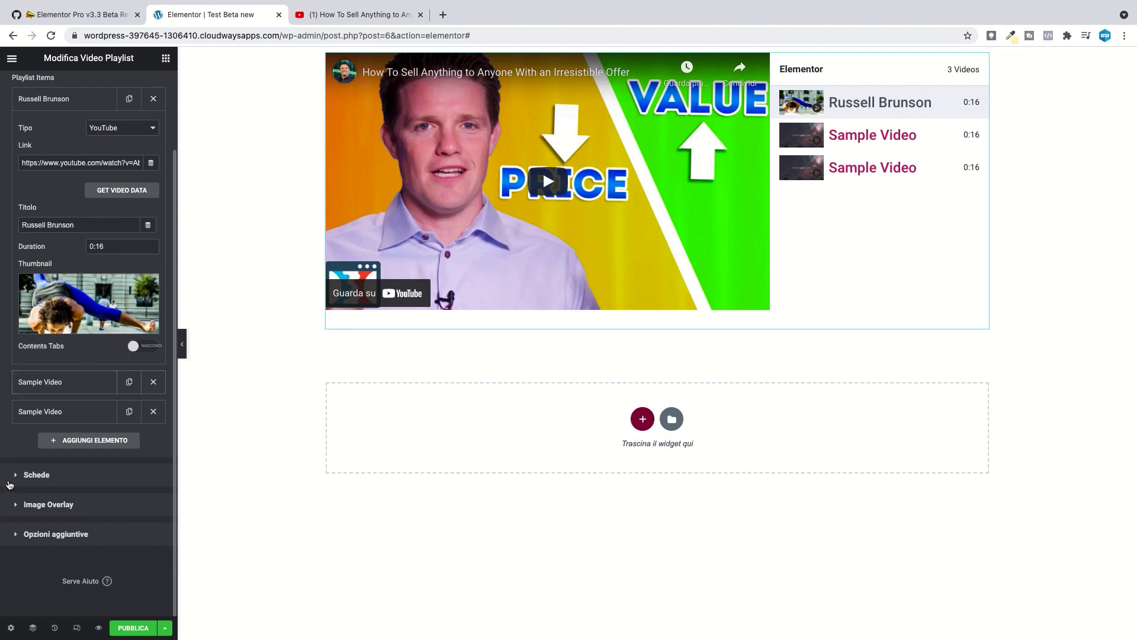
click(36, 475)
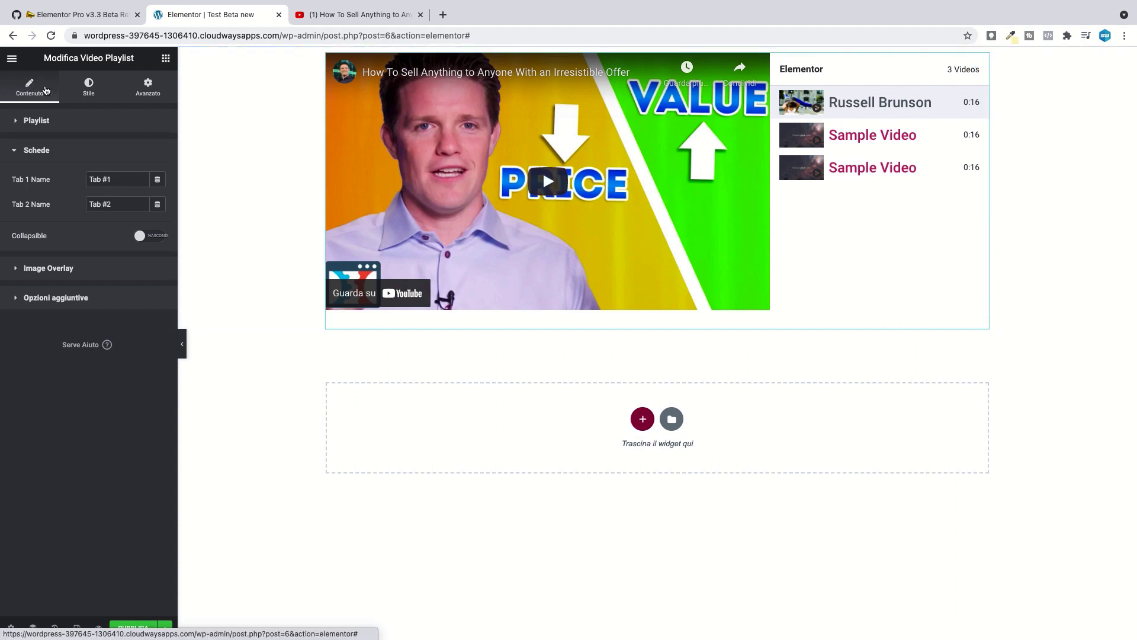
click(43, 123)
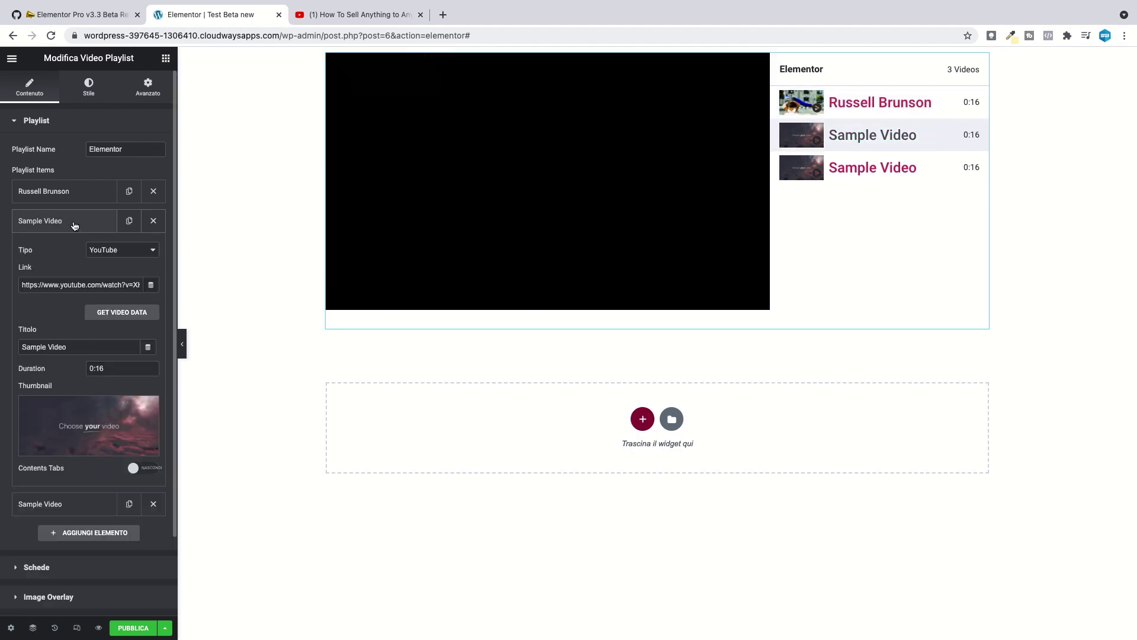
Reopen the Russell Brunson playlist item and turn on its Contents Tabs option
click(73, 221)
click(76, 191)
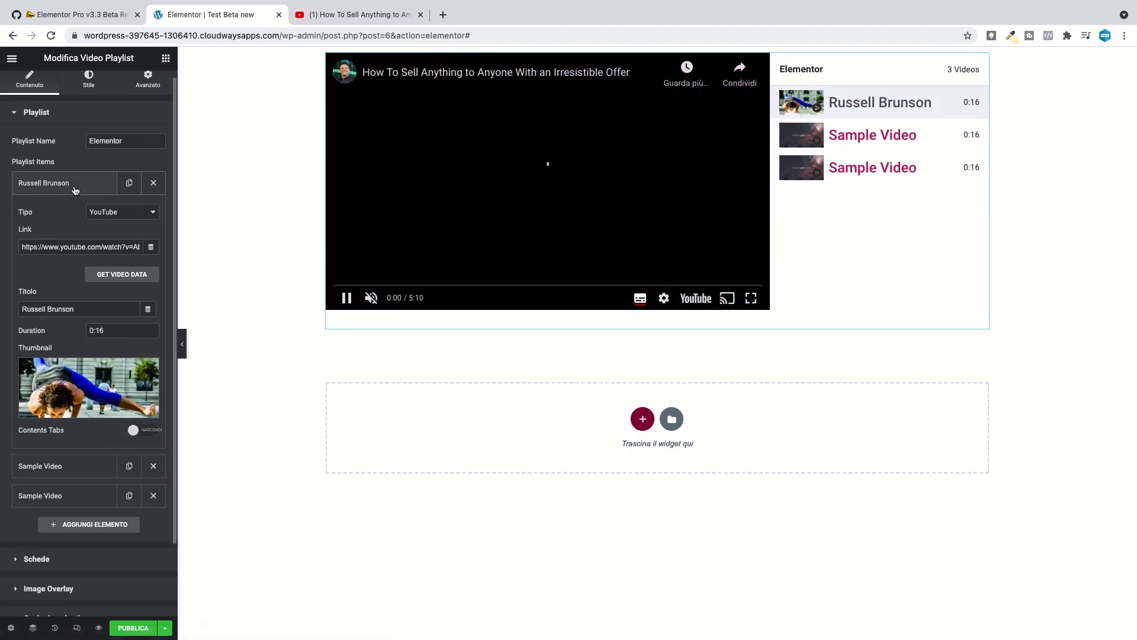
scroll(67, 238, down, 3)
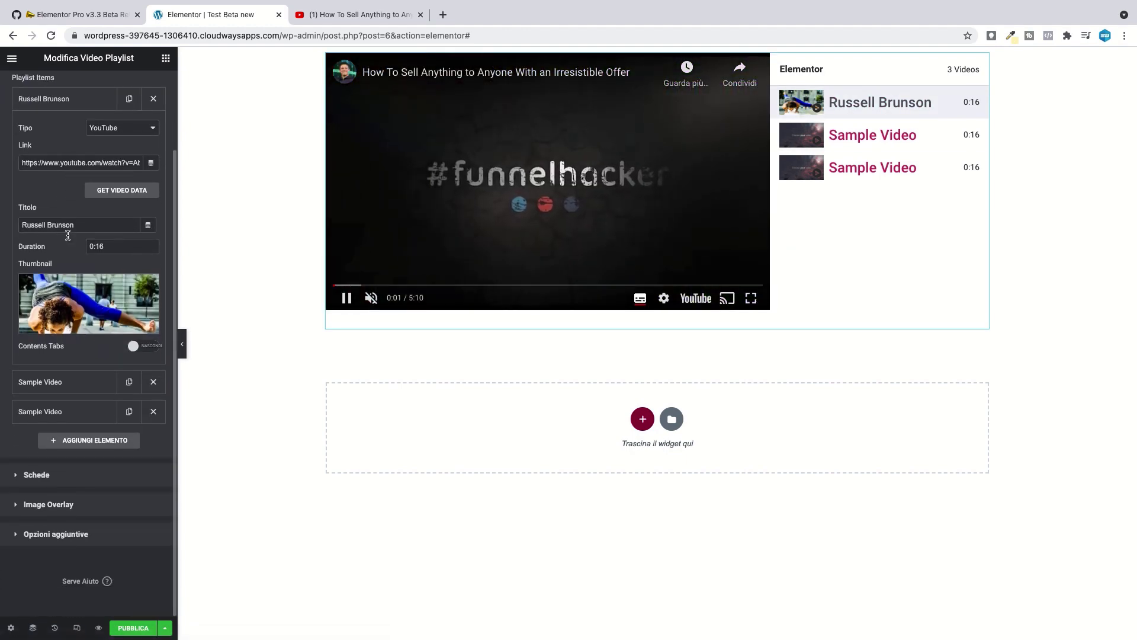
click(137, 347)
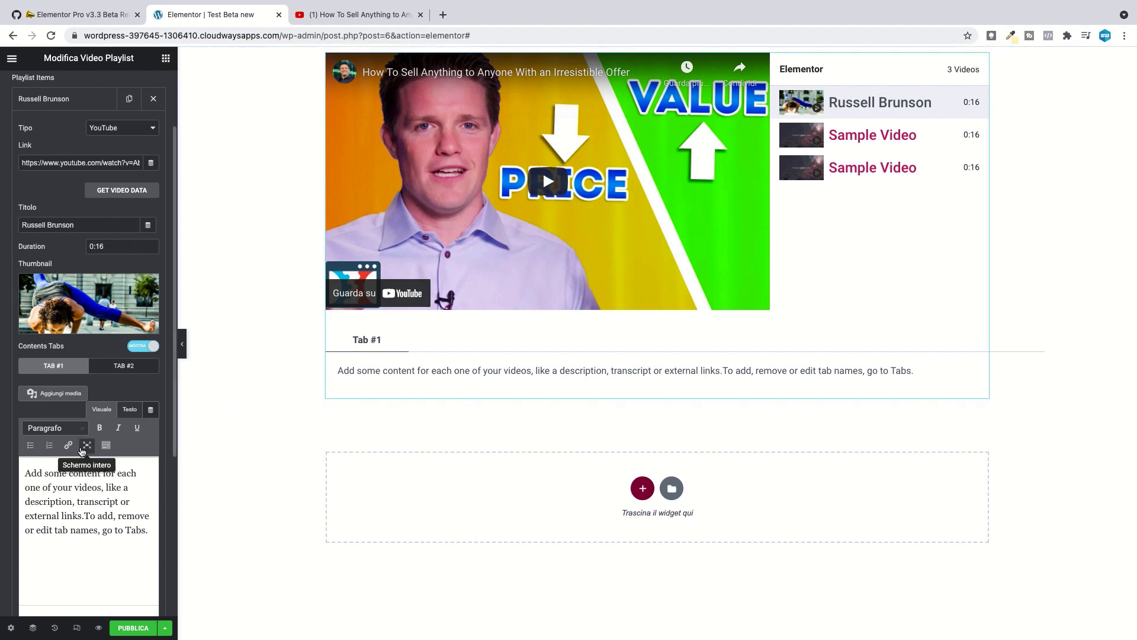
Copy the Tab #1 placeholder text into Tab #2 of the Russell Brunson item and preview both tabs below the video
click(131, 367)
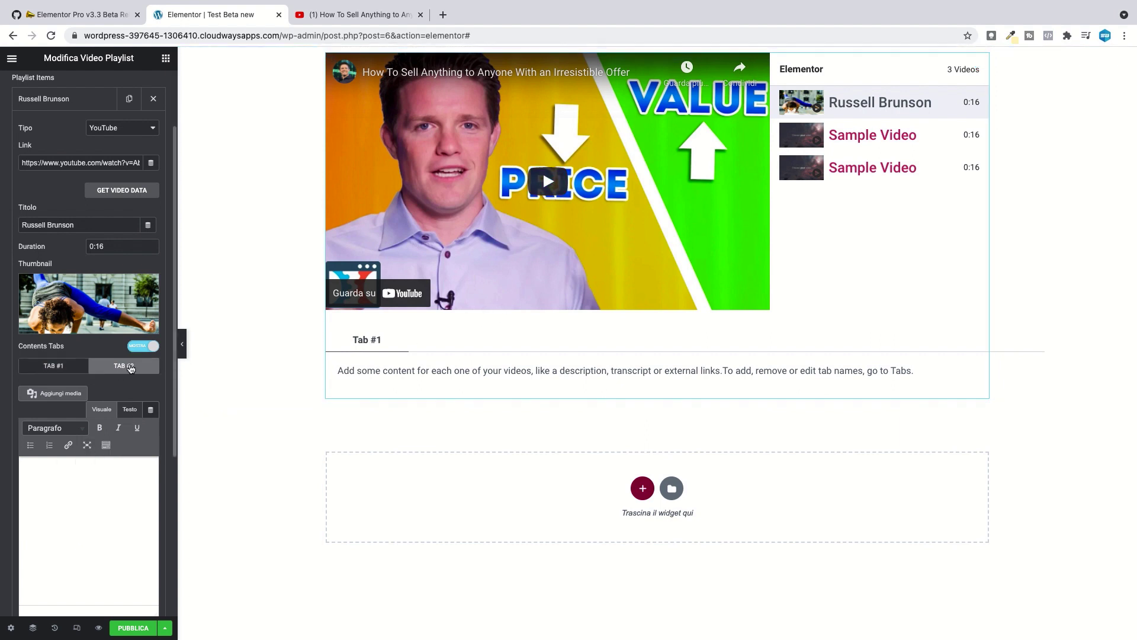
click(71, 366)
drag(25, 470, 157, 551)
key(ctrl+c)
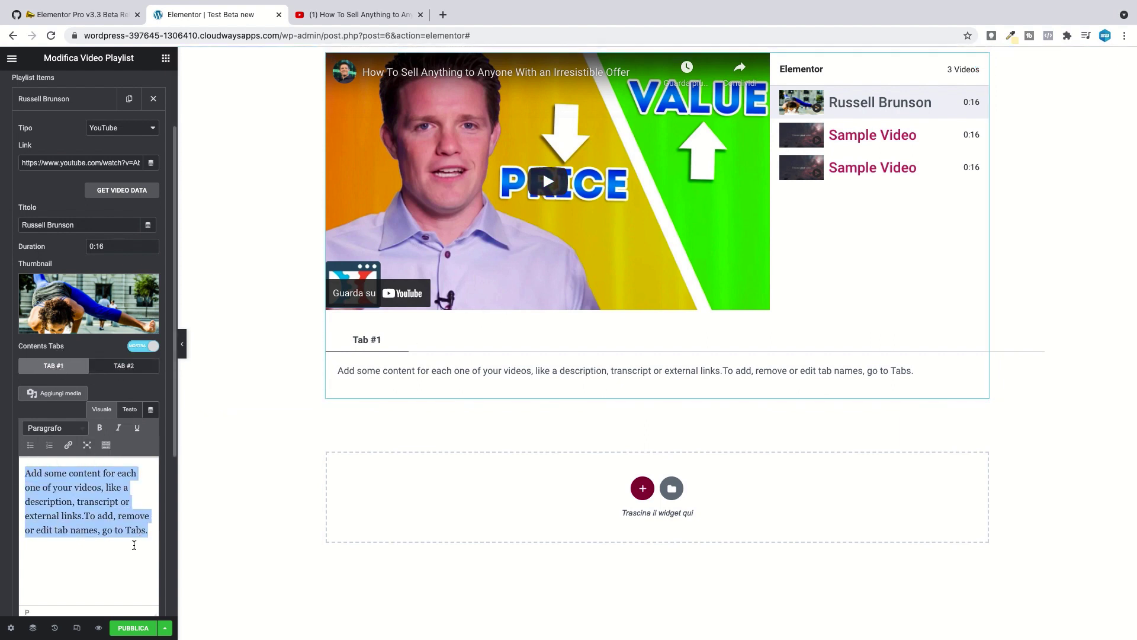
click(124, 366)
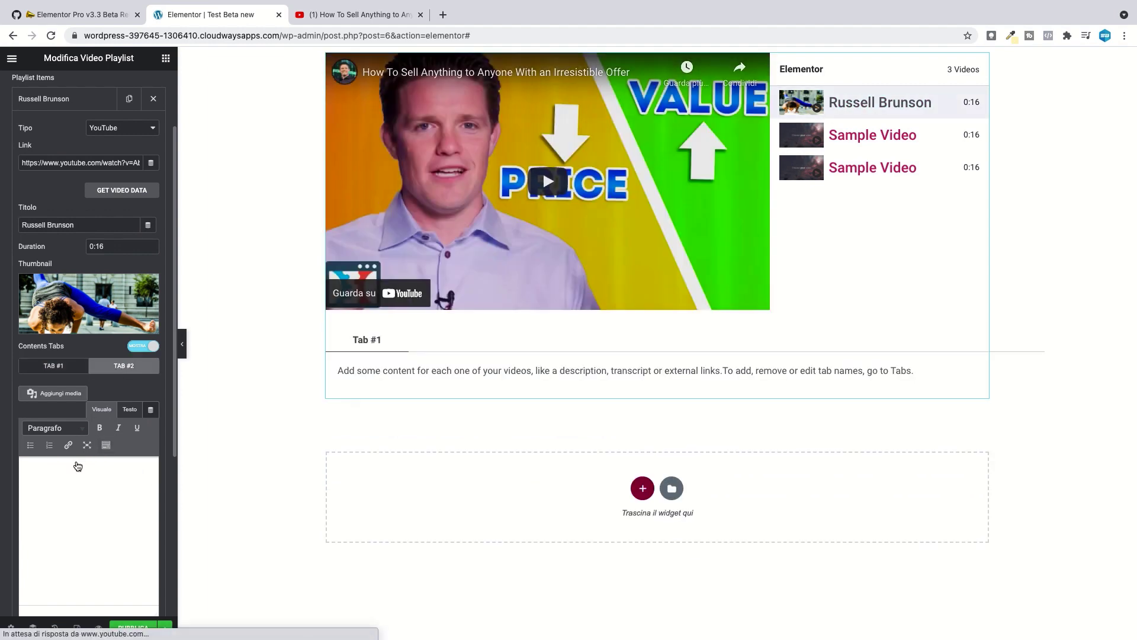
key(ctrl+v)
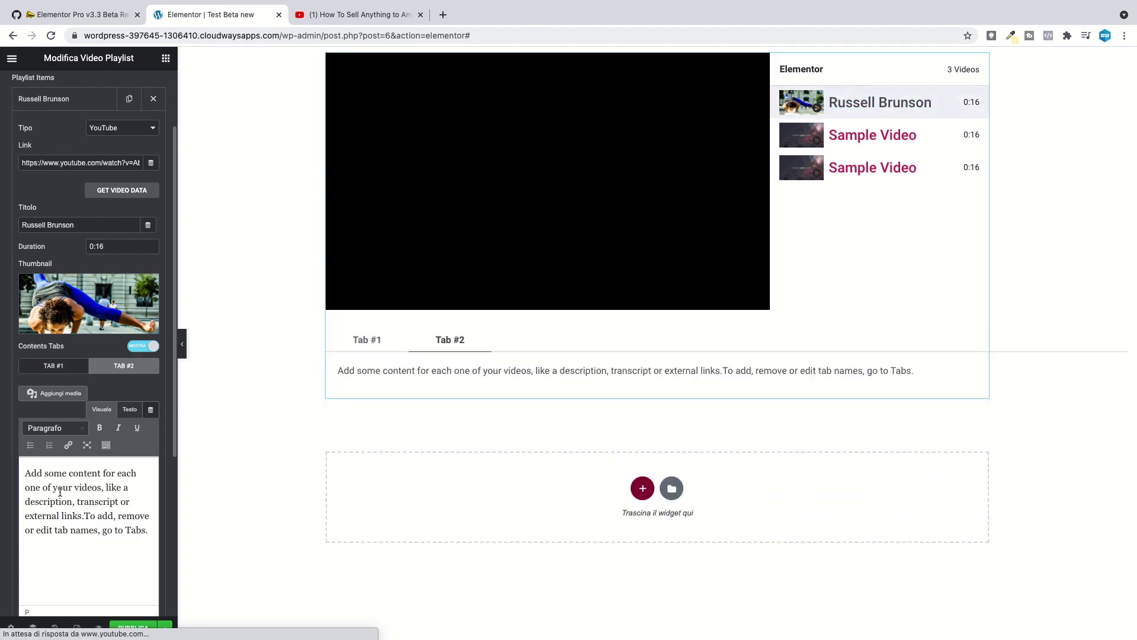
click(360, 345)
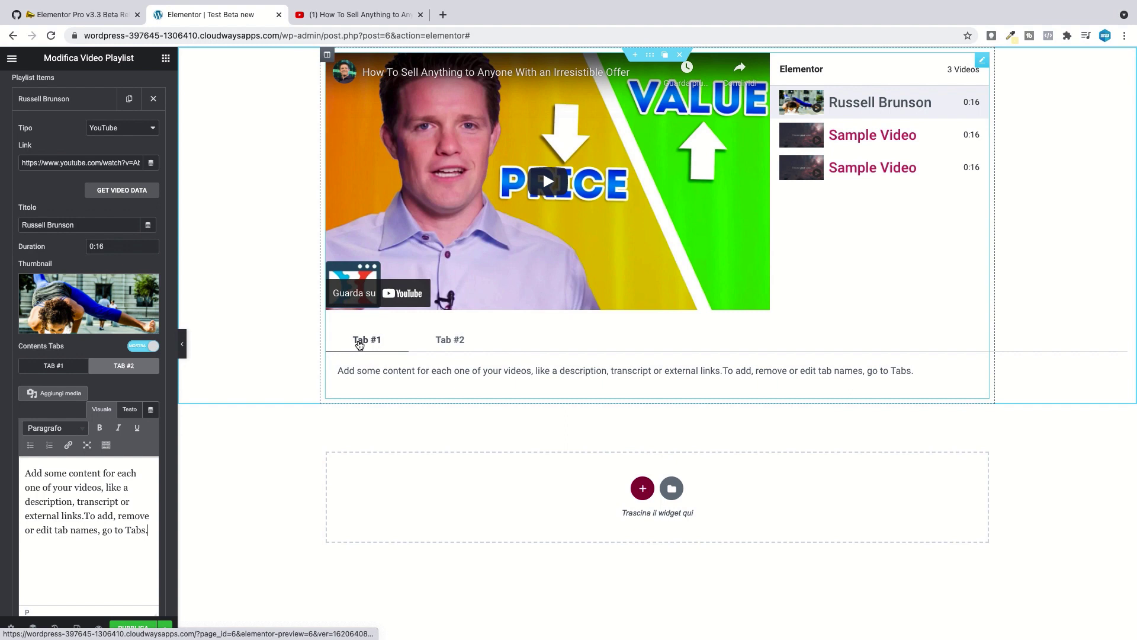
click(446, 341)
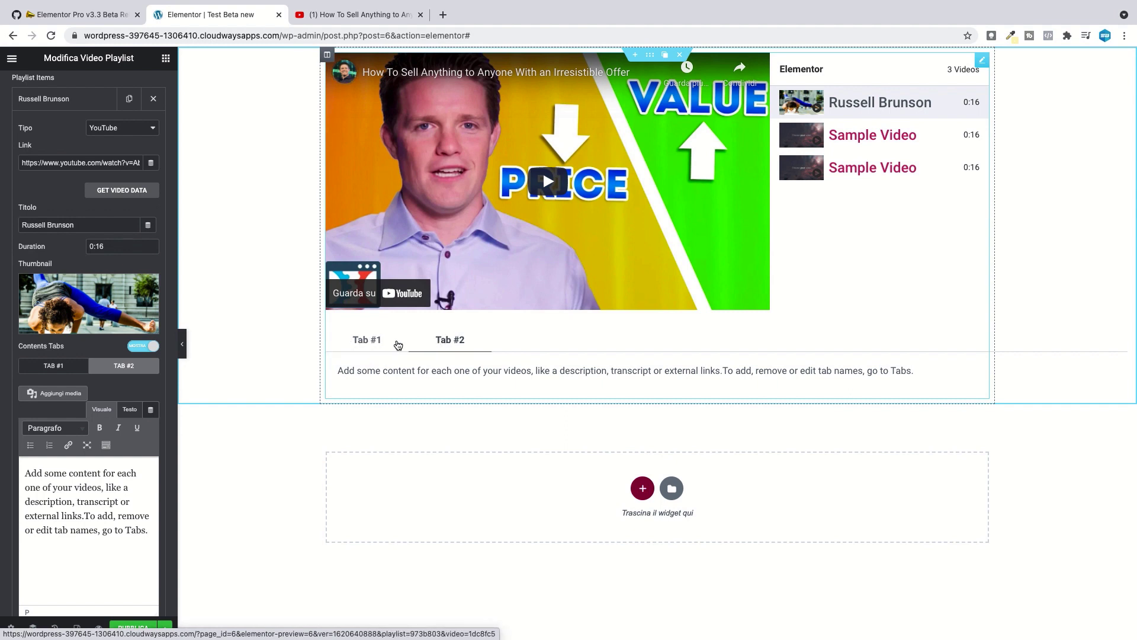
Set the Tab 1 Name to "Elementor" in the widget's Schede settings
scroll(72, 324, down, 2)
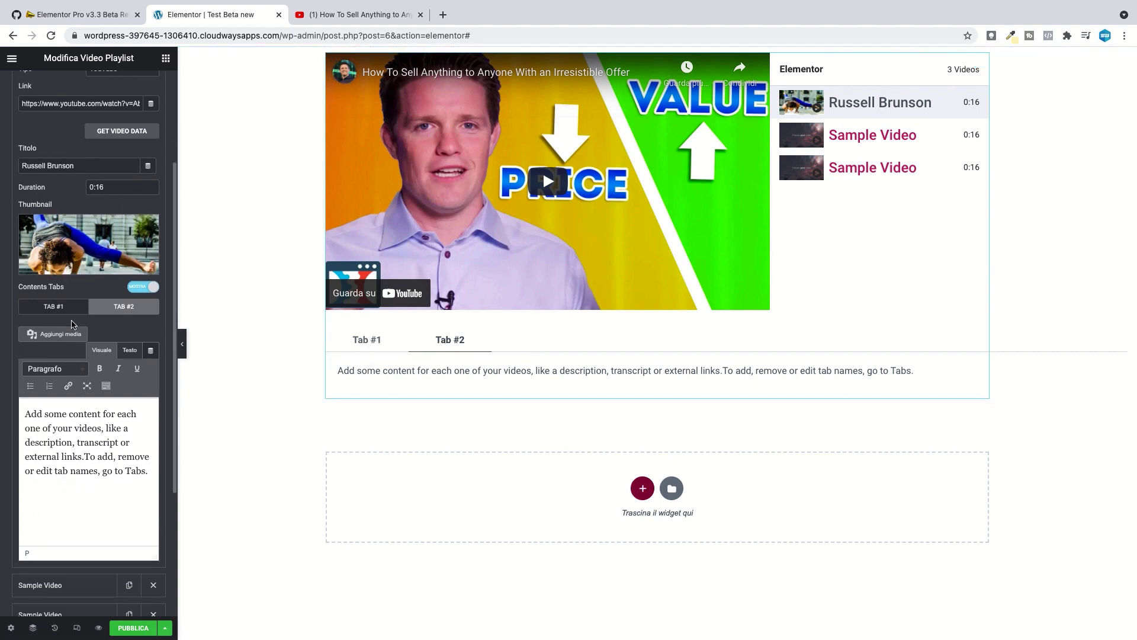
scroll(73, 324, down, 3)
scroll(83, 484, up, 5)
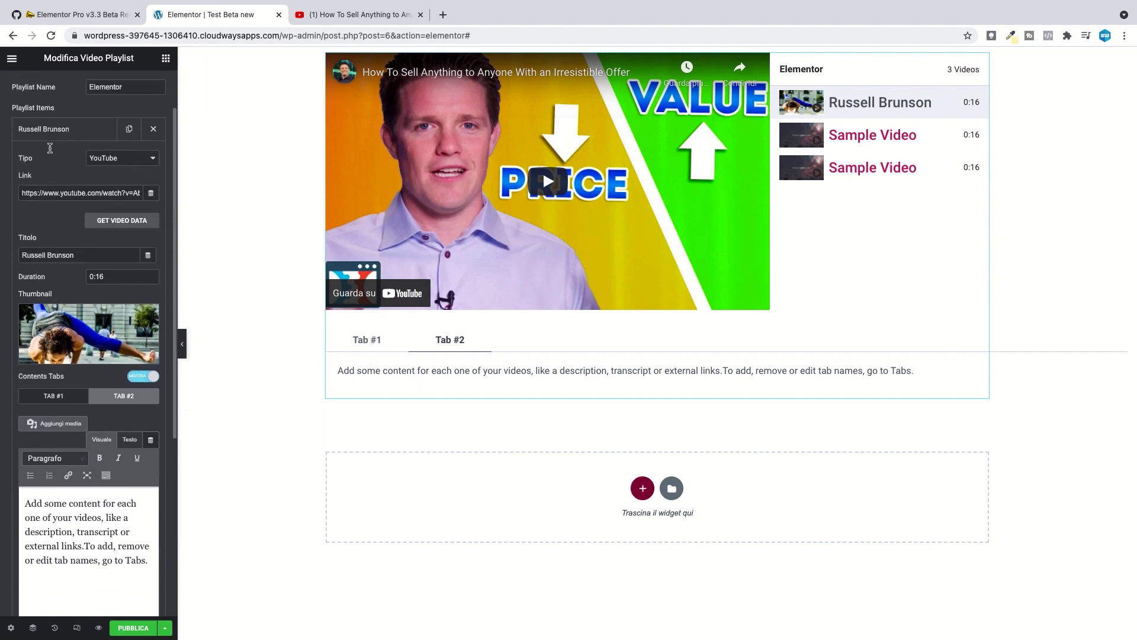
click(57, 118)
click(52, 251)
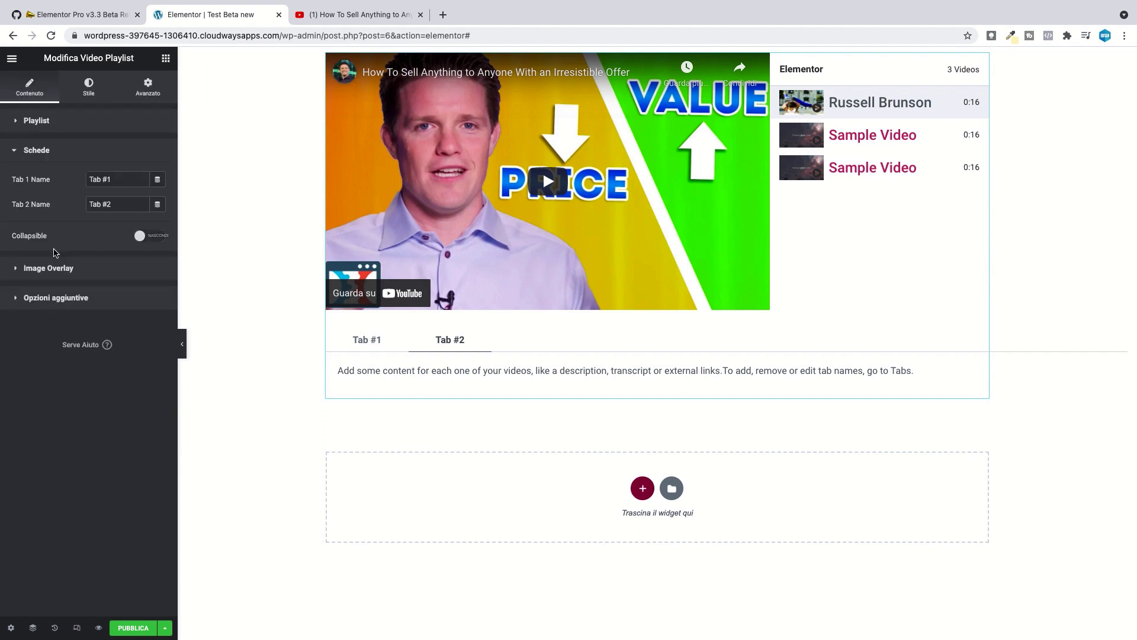
drag(119, 180, 87, 179)
text(Elementor)
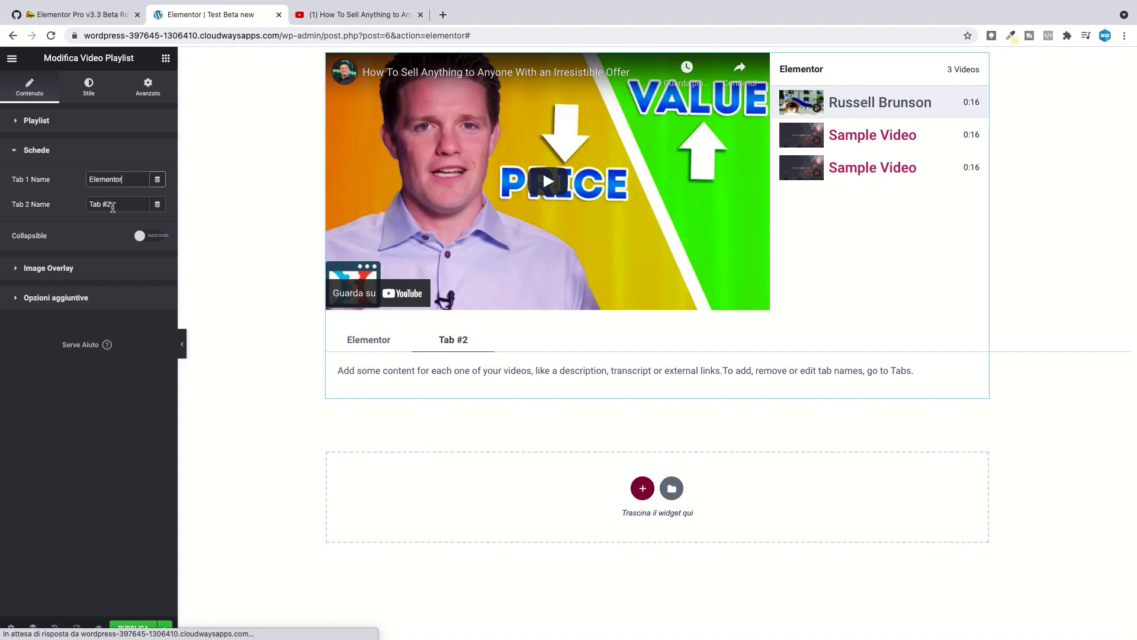
Set the Tab 2 Name to "Russell Brunson" and show the Elementor tab in the preview
drag(88, 204, 118, 204)
text(R)
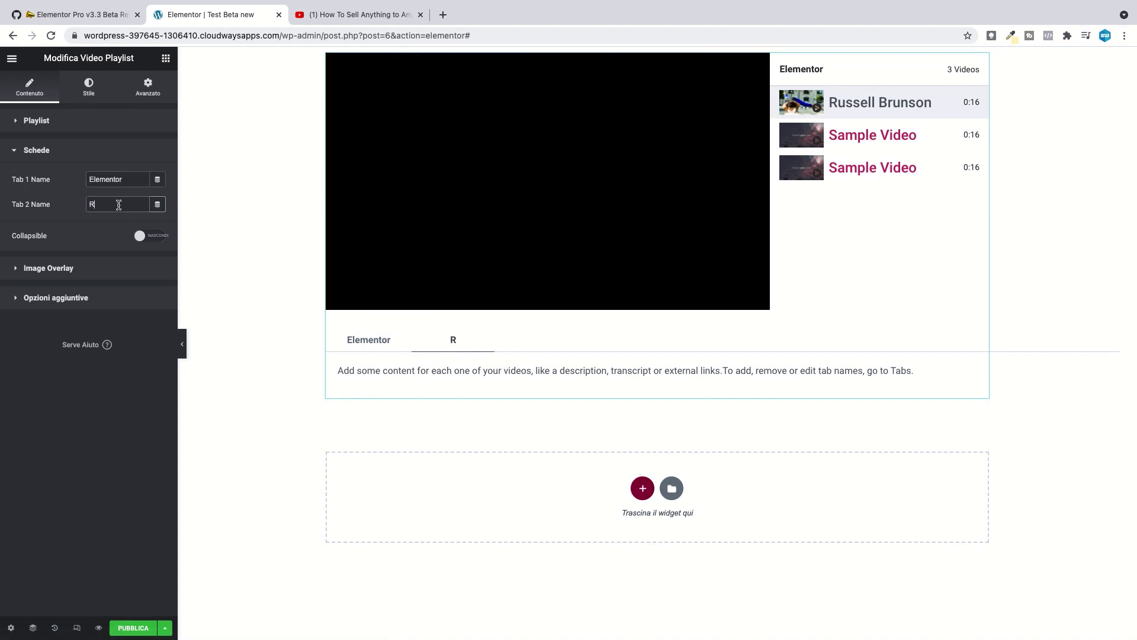
text(ussell Brunson)
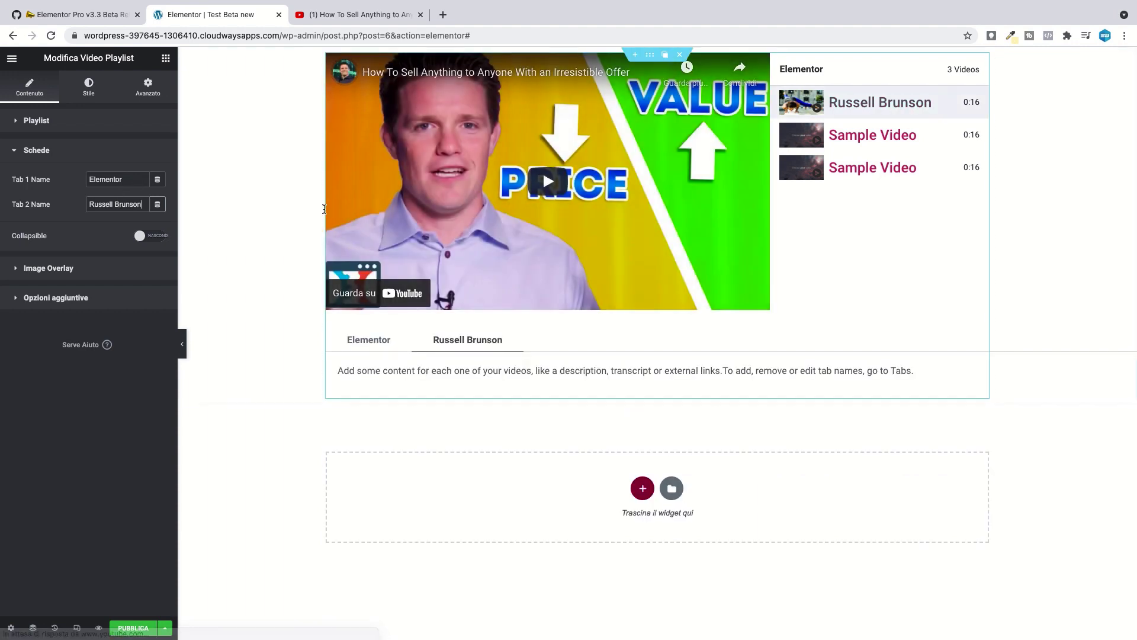
click(370, 338)
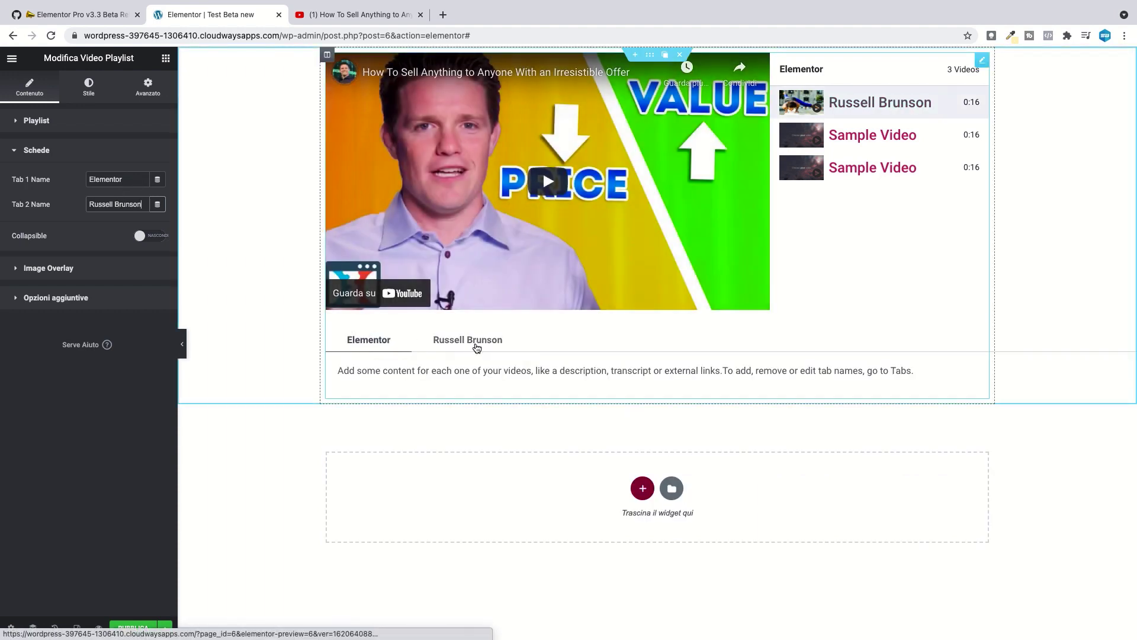
Turn on the Collapsible option for the content tabs, preview both tabs, and set the collapsed height (Altezza) to 100
click(474, 343)
click(368, 339)
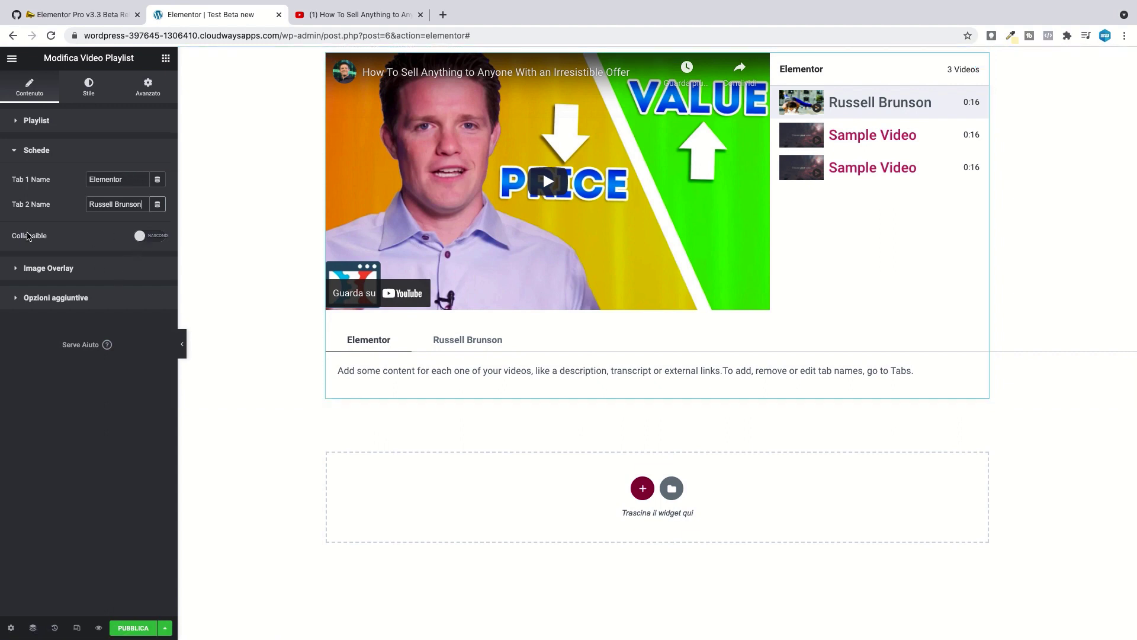
click(144, 236)
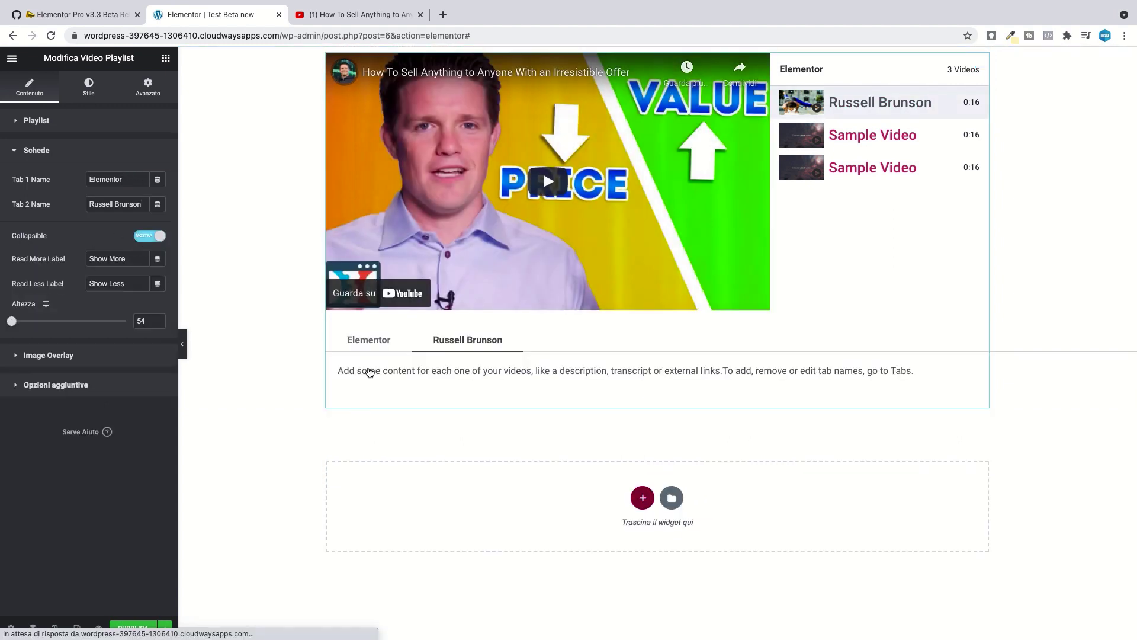
click(459, 348)
click(389, 339)
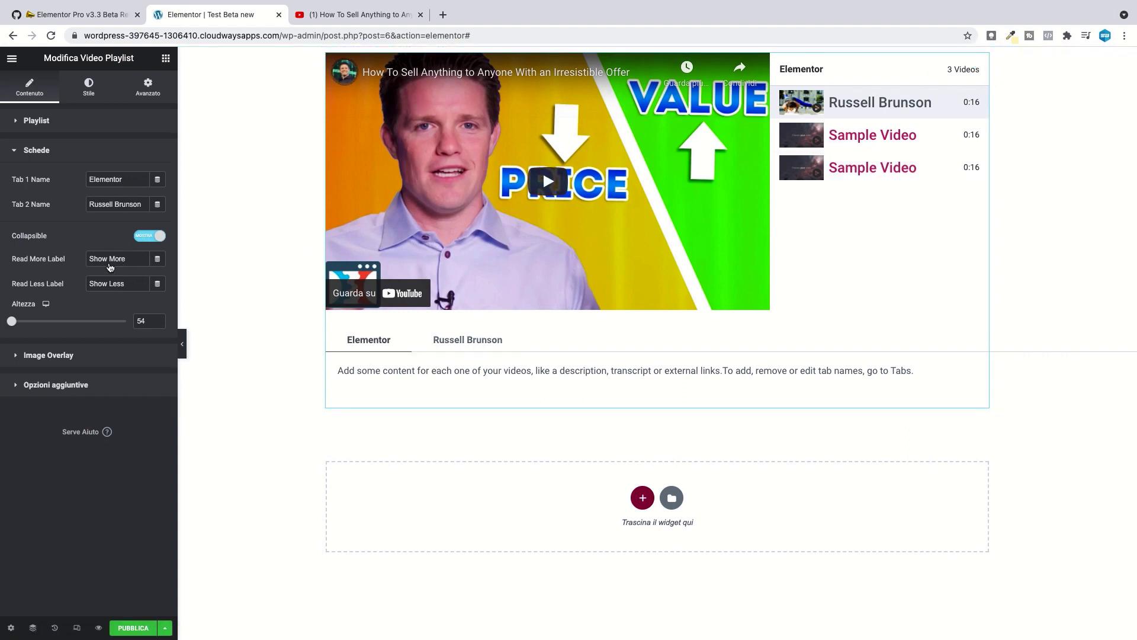
mouse_move(9, 322)
mouse_down()
mouse_move(39, 324)
mouse_move(23, 323)
mouse_up()
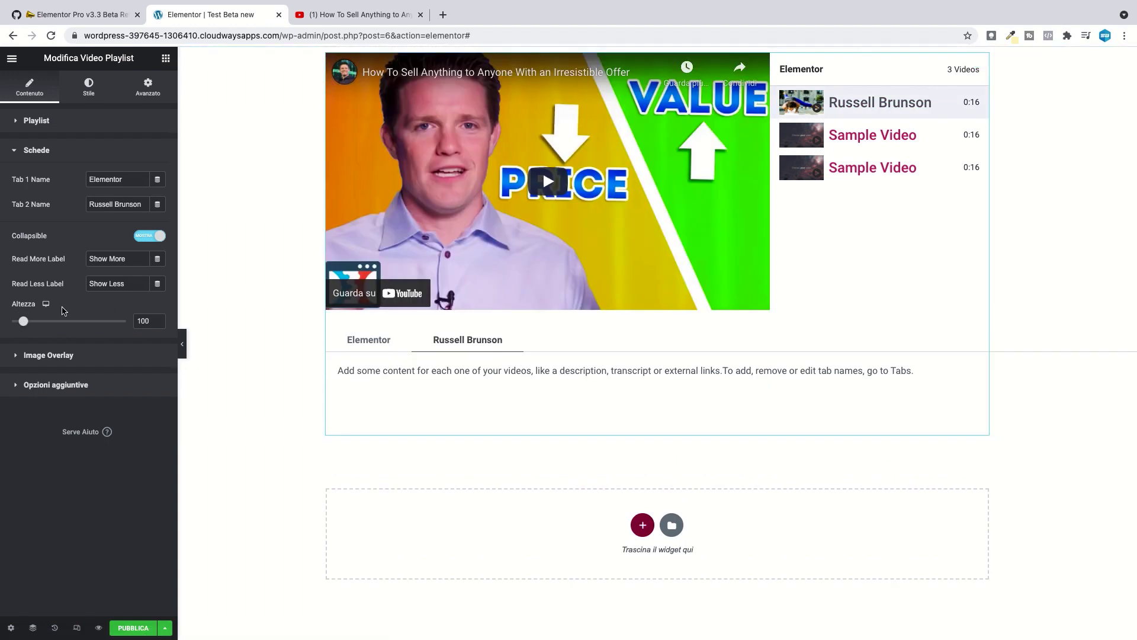
Enable Image Overlay for the playlist and use slide3.jpg from the media library as the overlay image
click(49, 355)
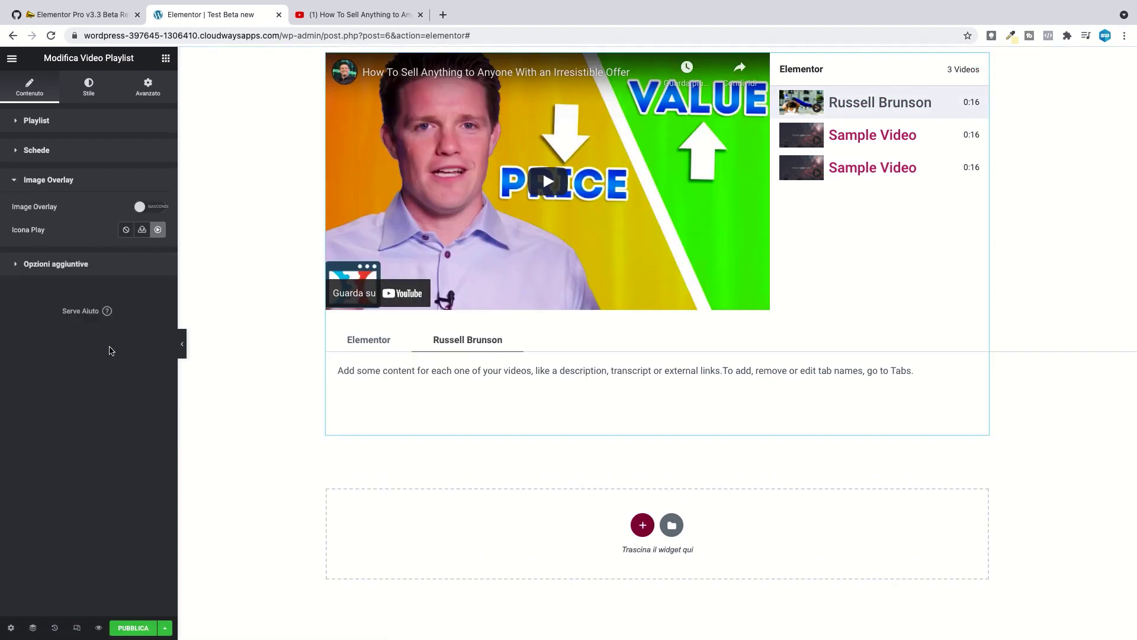
click(138, 211)
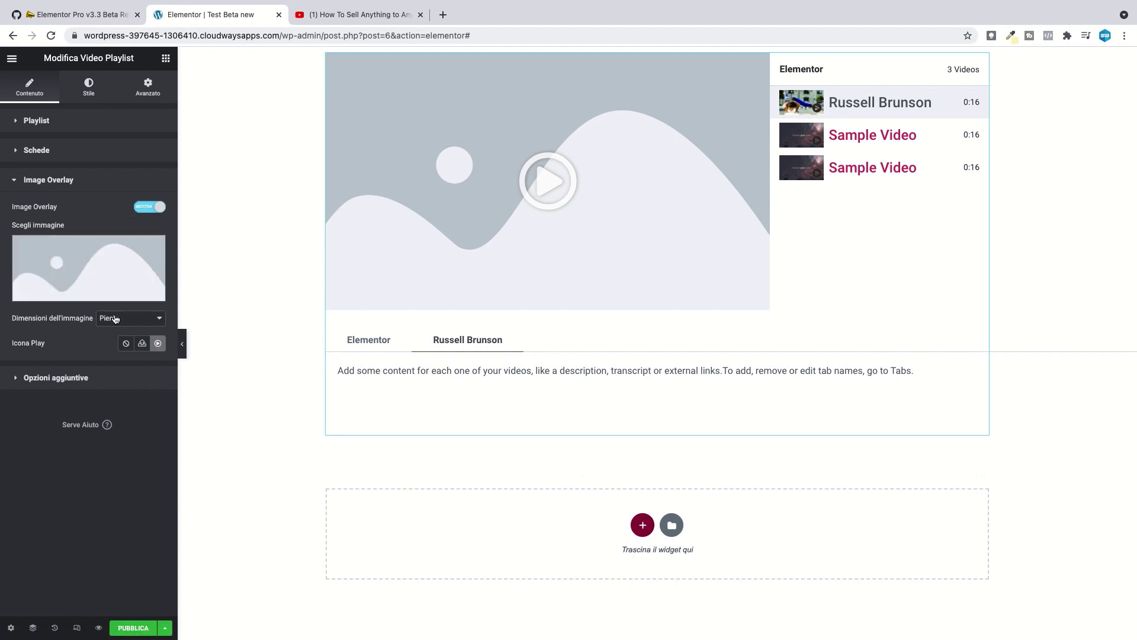
click(91, 264)
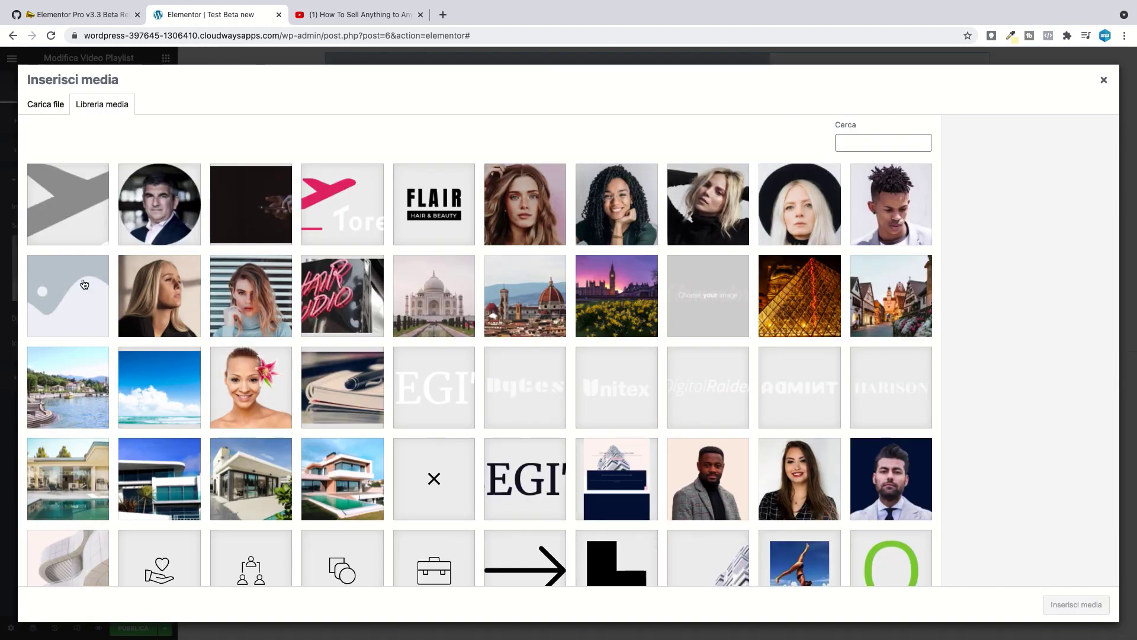
scroll(269, 406, down, 5)
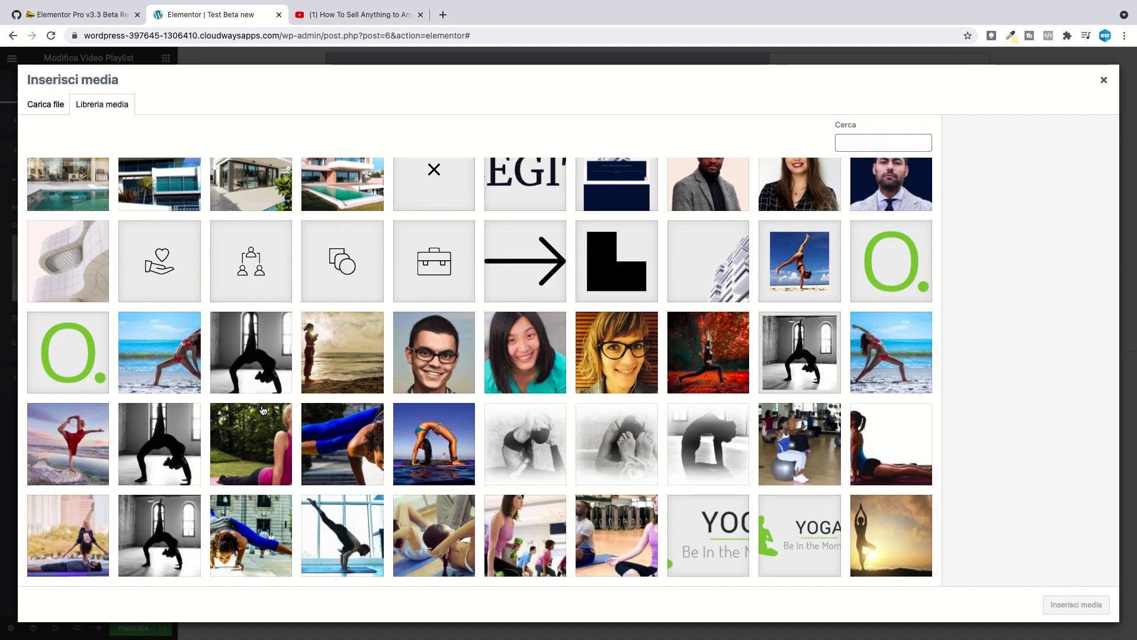
click(436, 531)
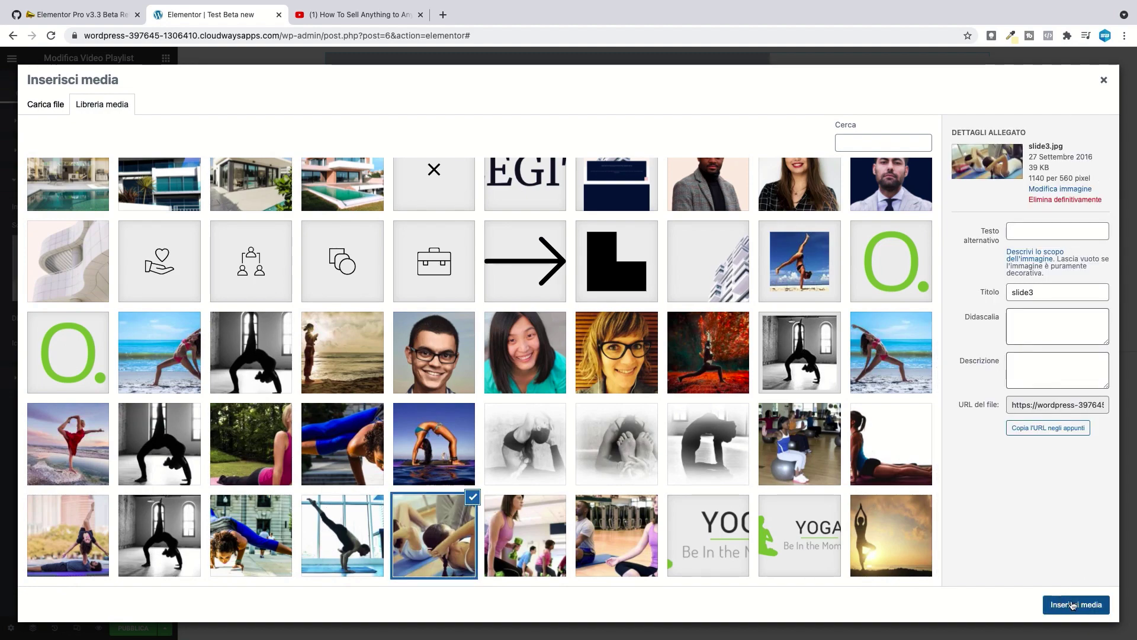
click(1073, 605)
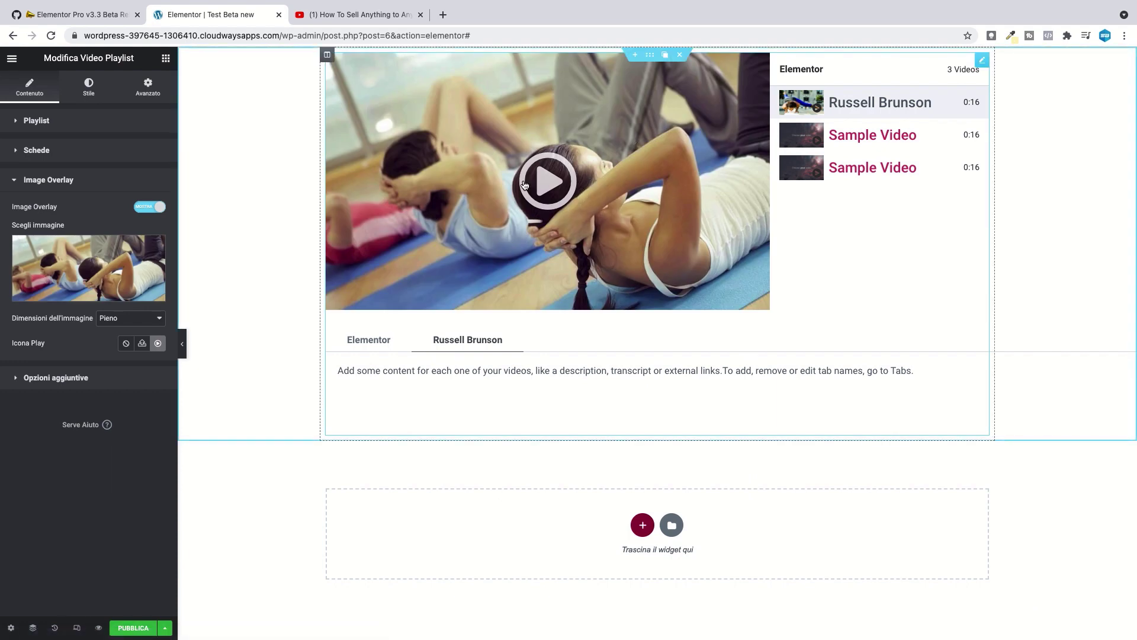
Play the video through the overlay in the preview, pause it and dismiss the related videos
click(564, 175)
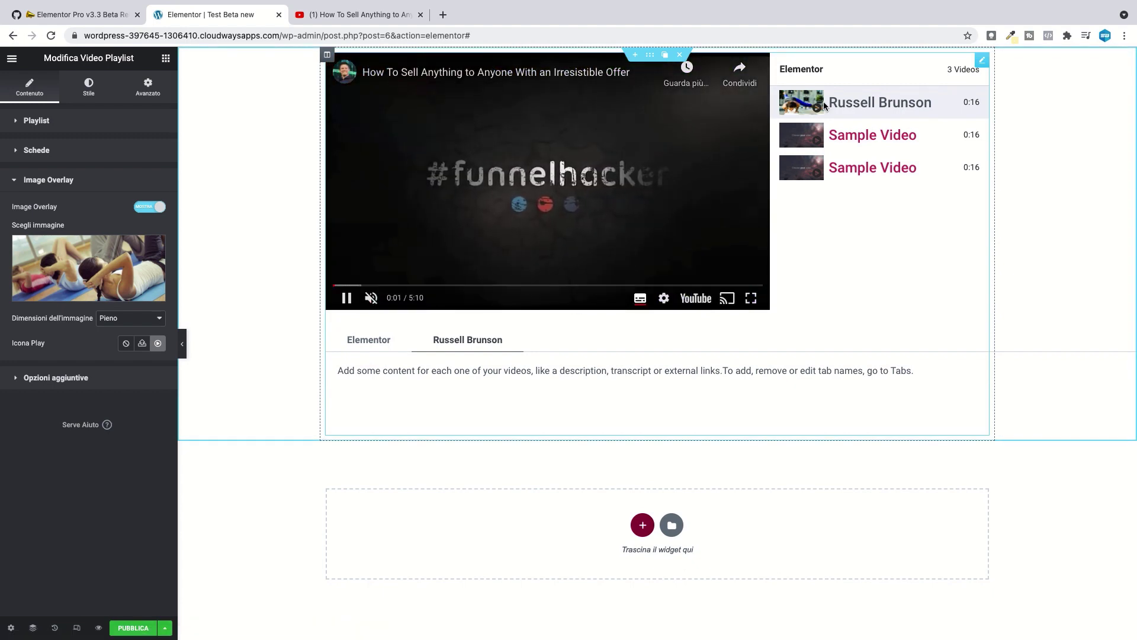
click(347, 298)
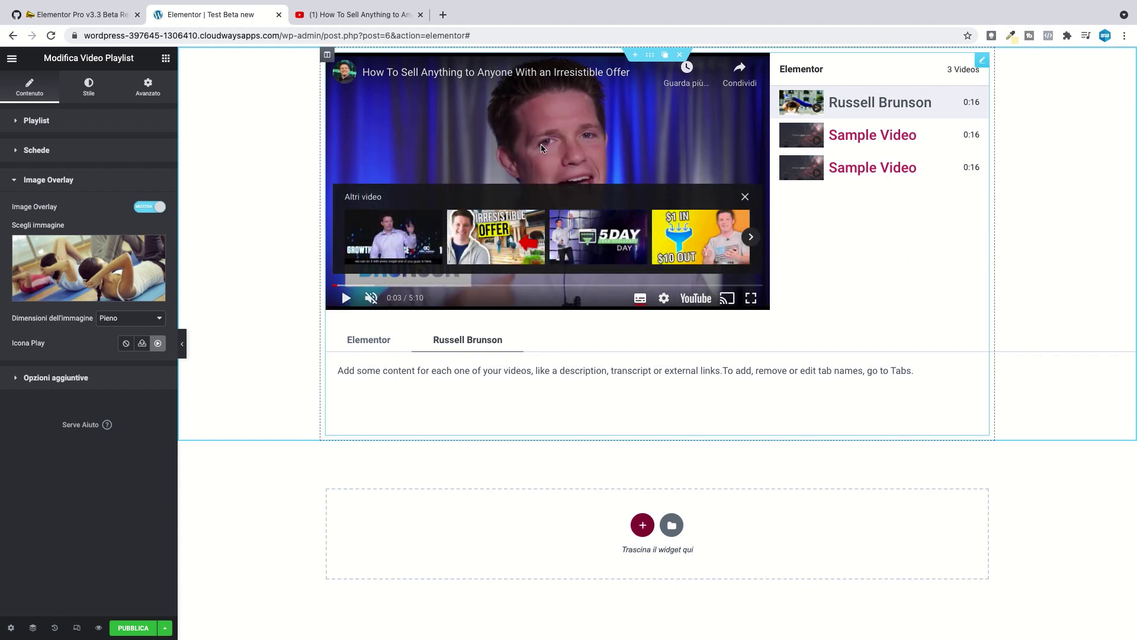
click(746, 197)
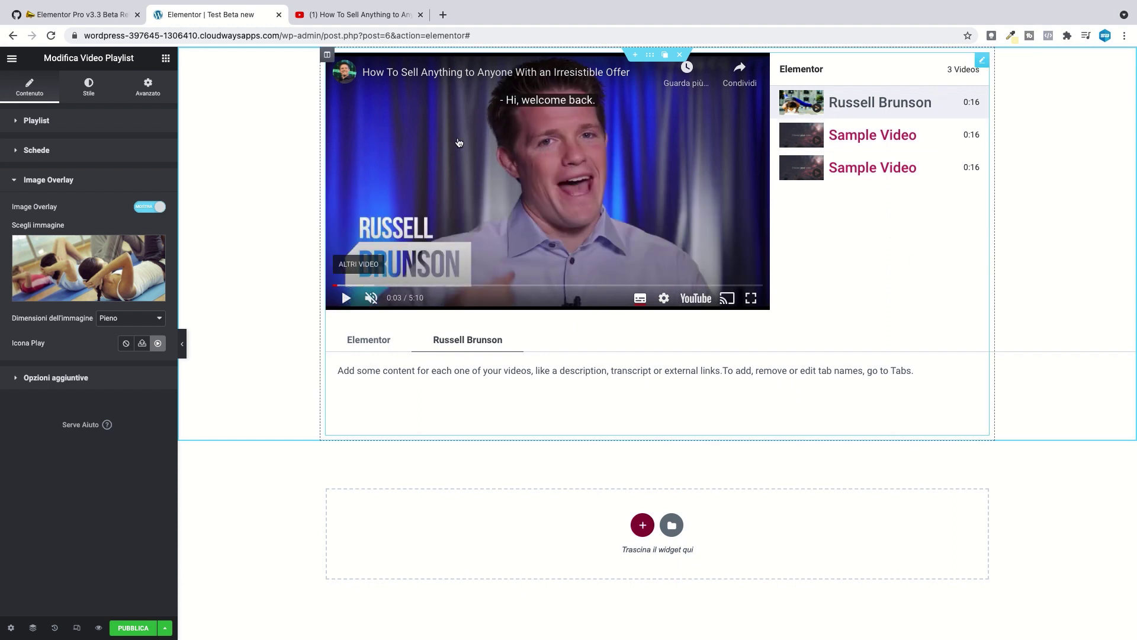
click(120, 321)
click(47, 342)
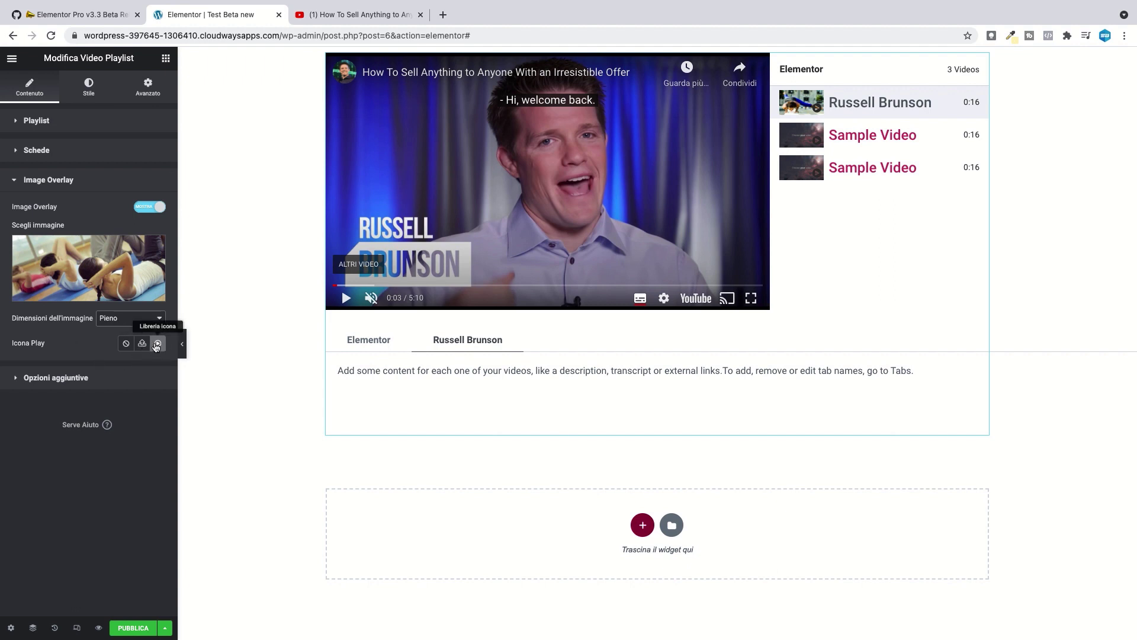
Try the Destra layout in the playlist's Opzioni aggiuntive settings, ending back on Sinistra
click(65, 382)
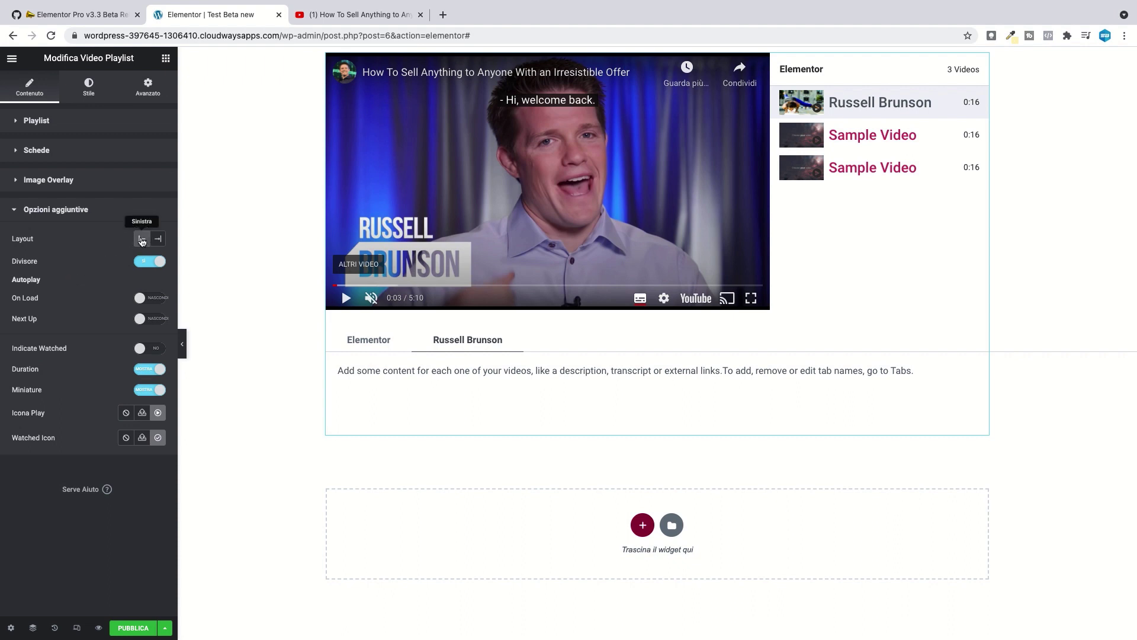
click(159, 239)
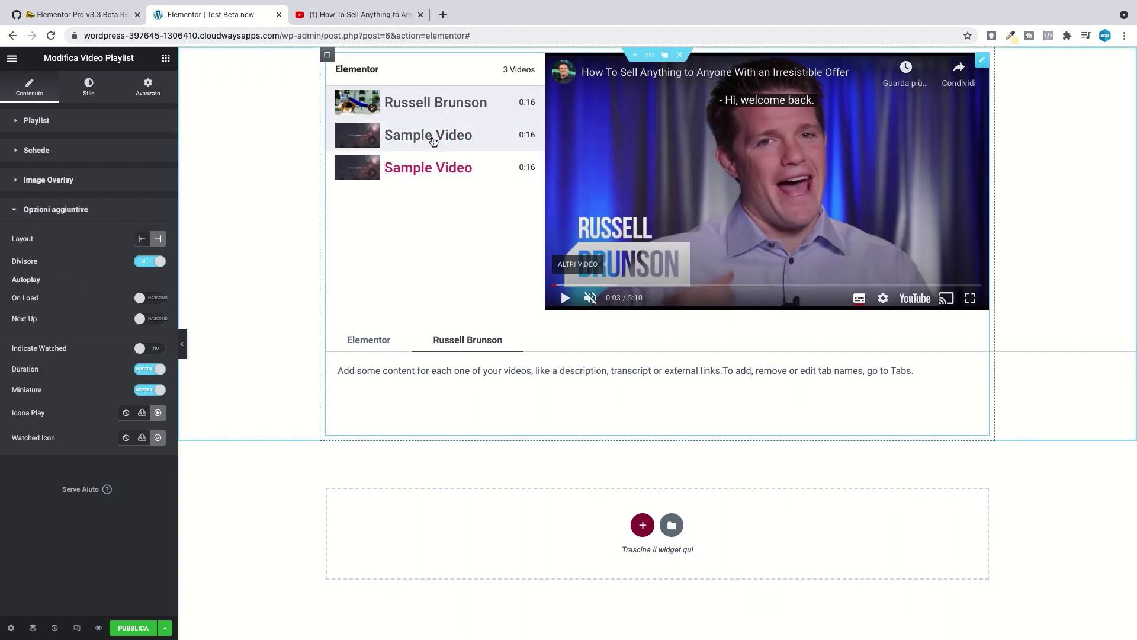
click(143, 238)
click(158, 239)
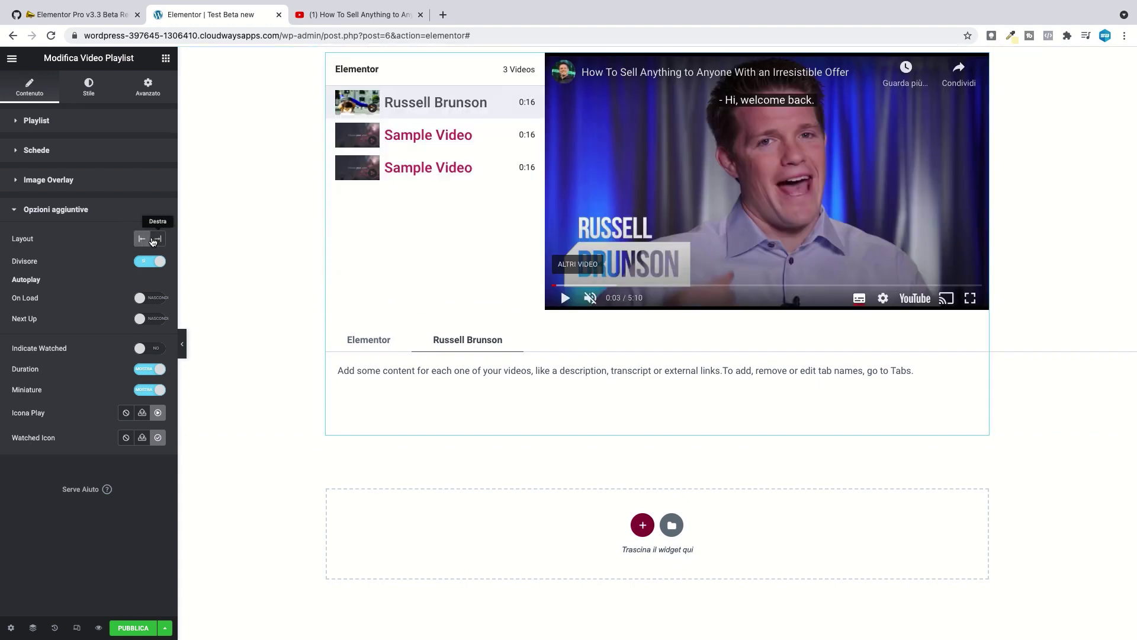
click(143, 239)
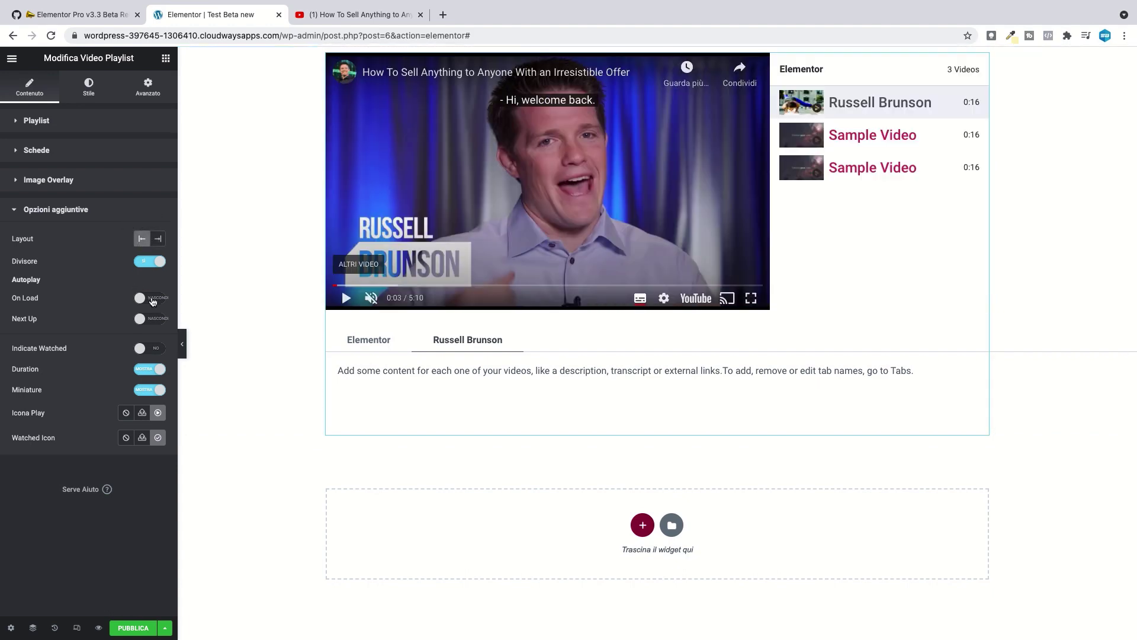
Try the Autoplay On Load, Next Up and Indicate Watched options, switching each one back off
click(142, 300)
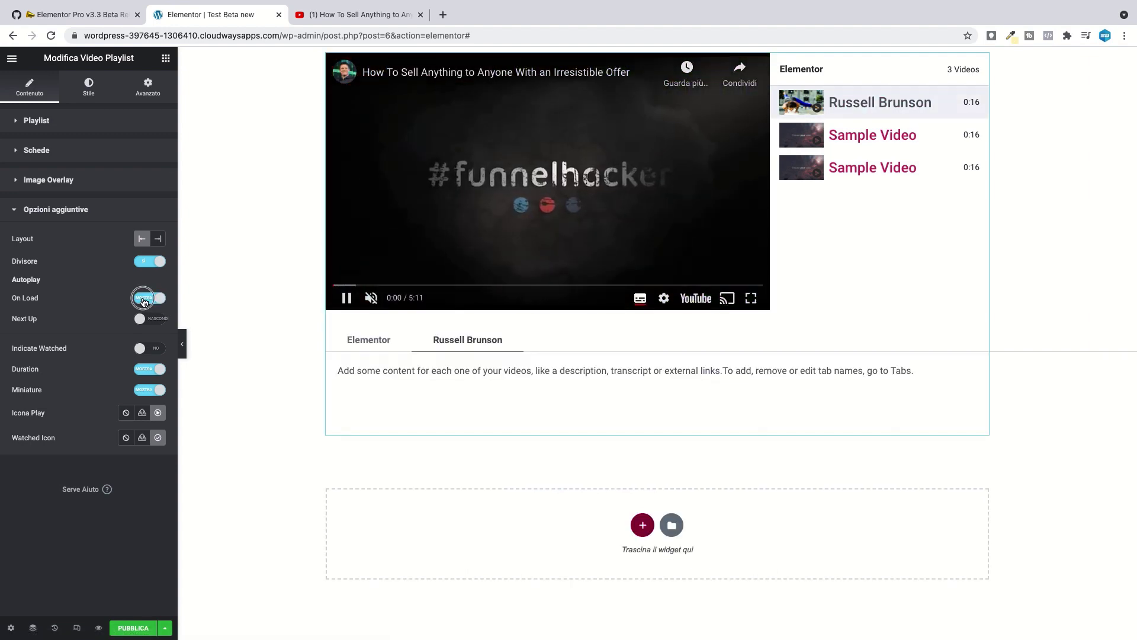
click(143, 299)
click(143, 320)
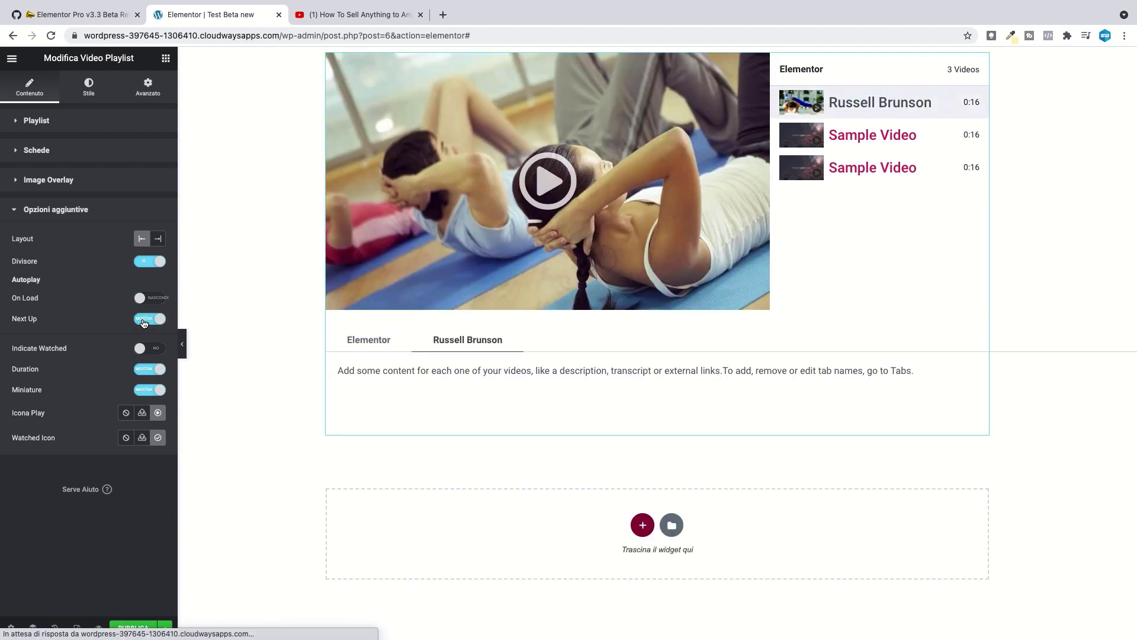
click(143, 320)
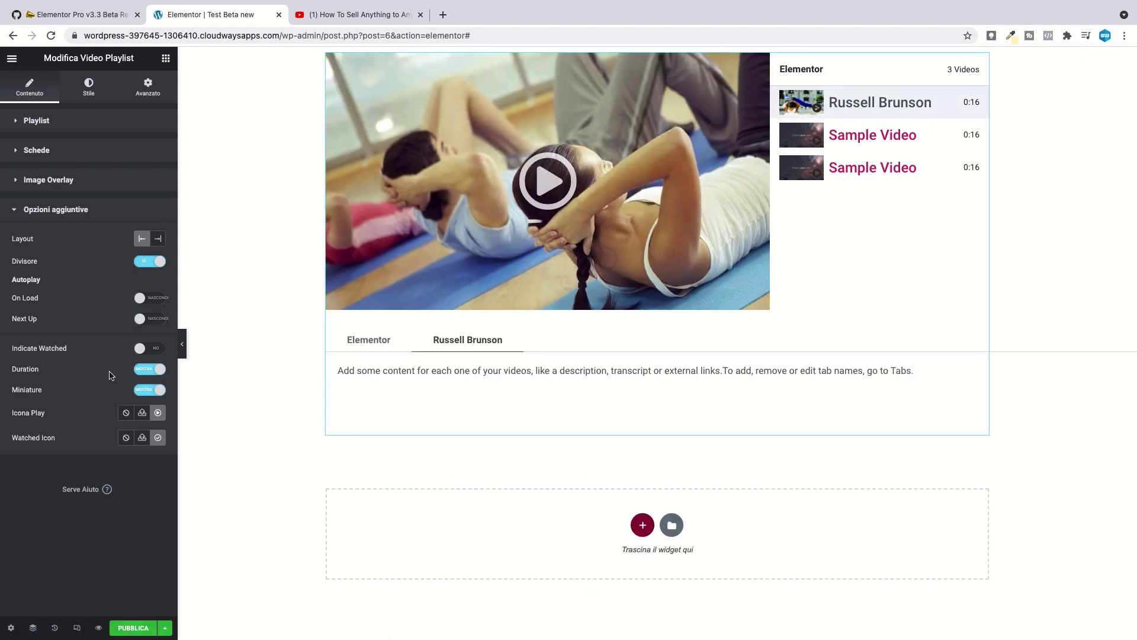
click(141, 351)
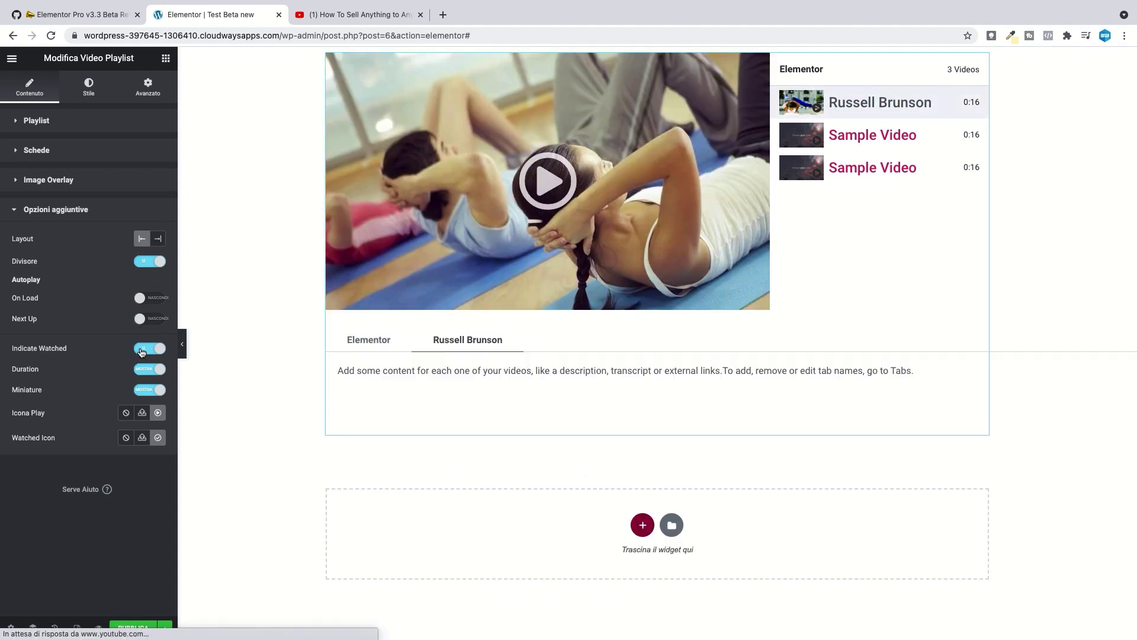
click(141, 350)
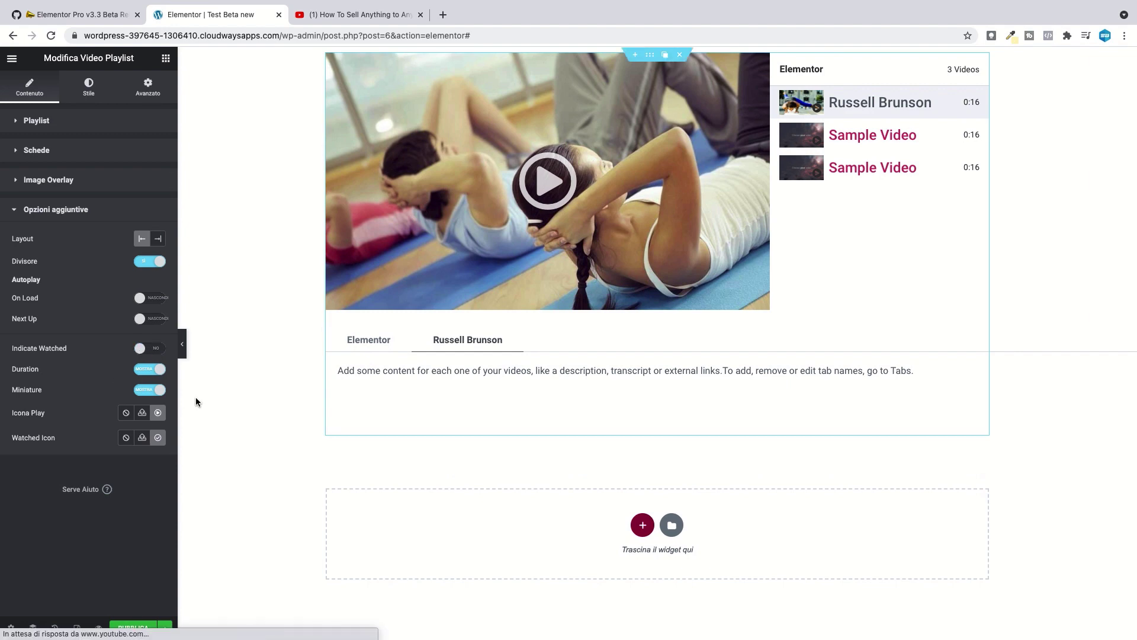
click(36, 208)
click(44, 210)
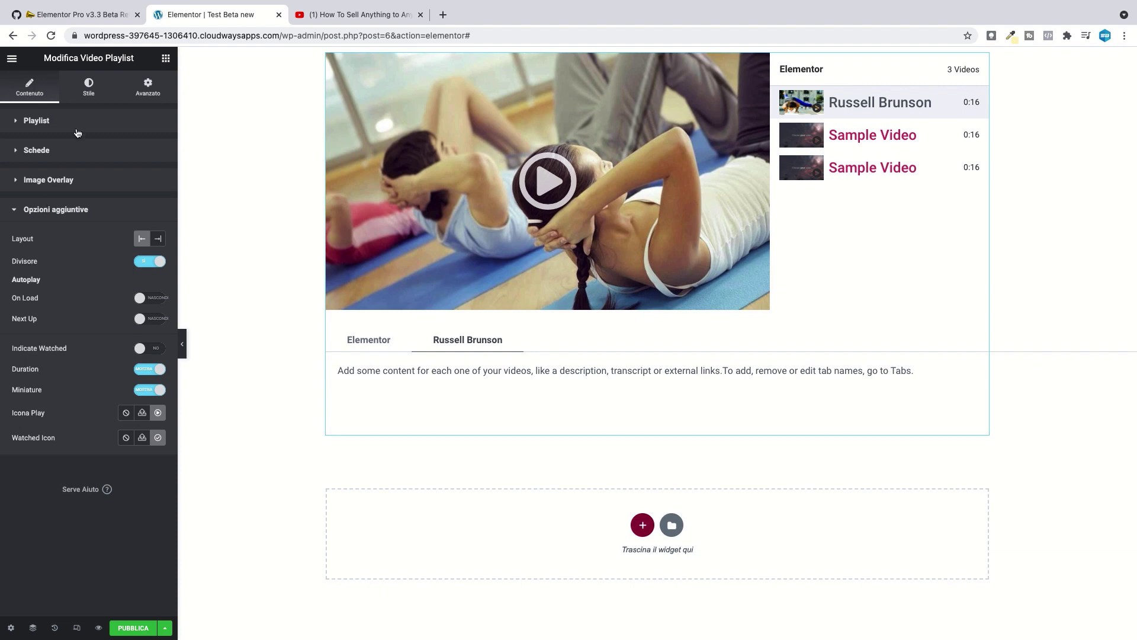
Set the Layout height (Altezza) in the widget's style settings to 365 px
click(88, 89)
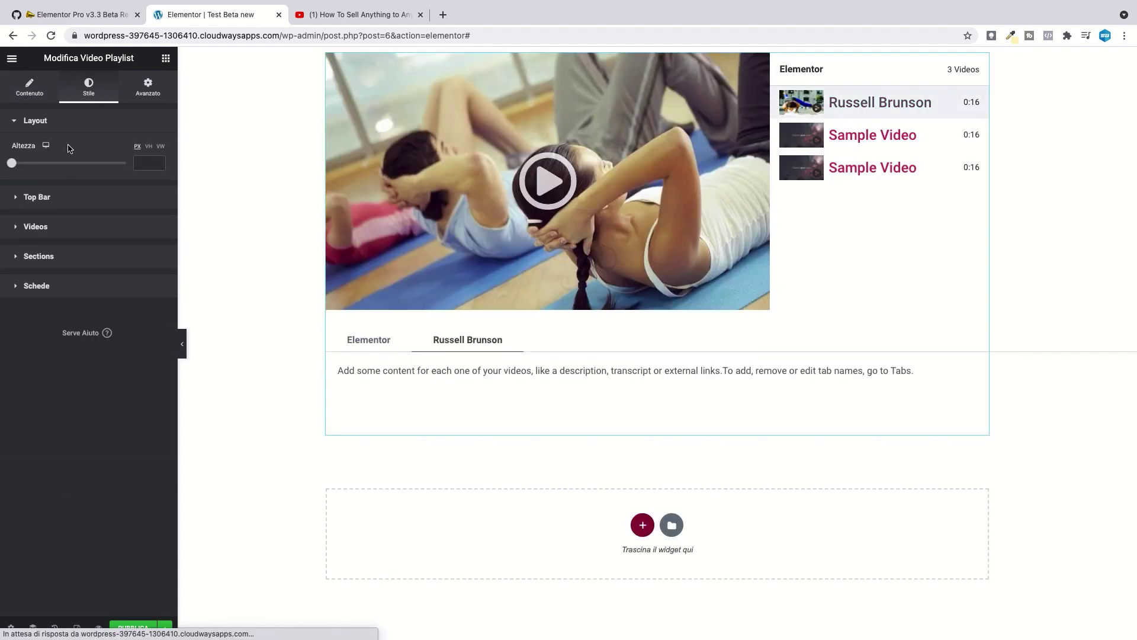
mouse_move(12, 163)
mouse_down()
mouse_move(67, 170)
mouse_move(32, 171)
mouse_up()
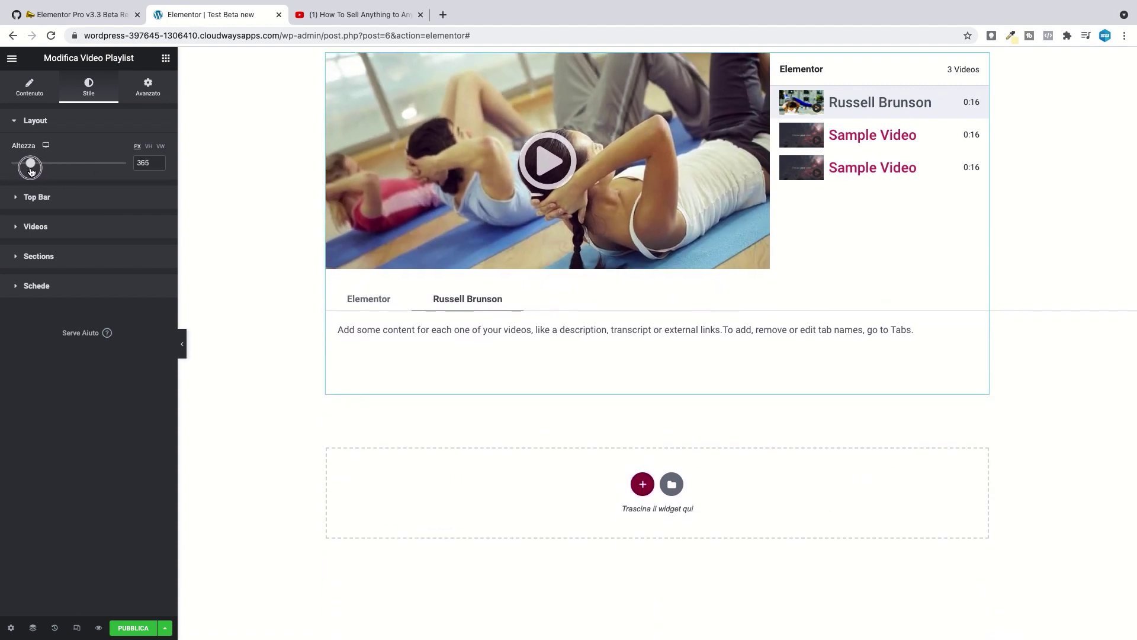
Try the global color Principale as the Top Bar's Playlist Name background (Sfondo), and settle on In risalto
click(43, 201)
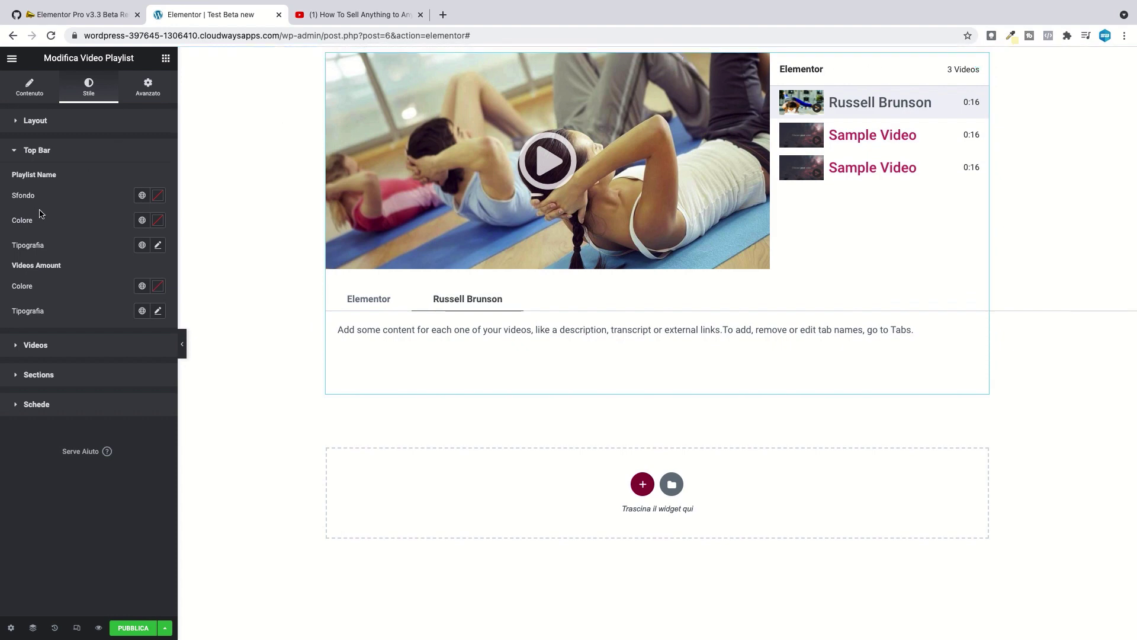
click(149, 197)
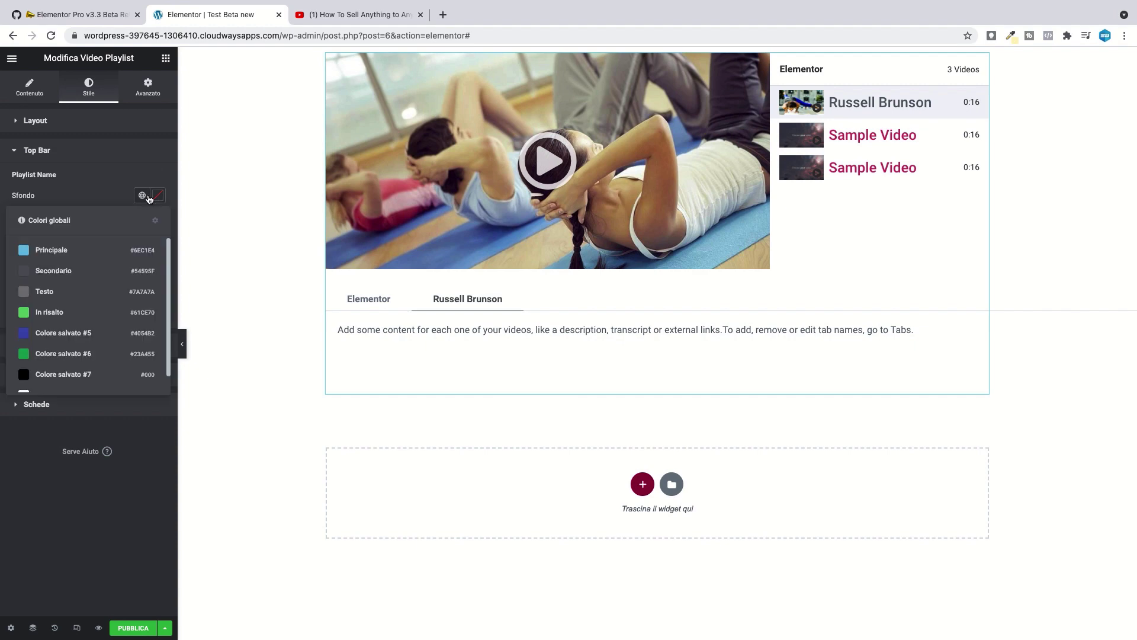
click(60, 257)
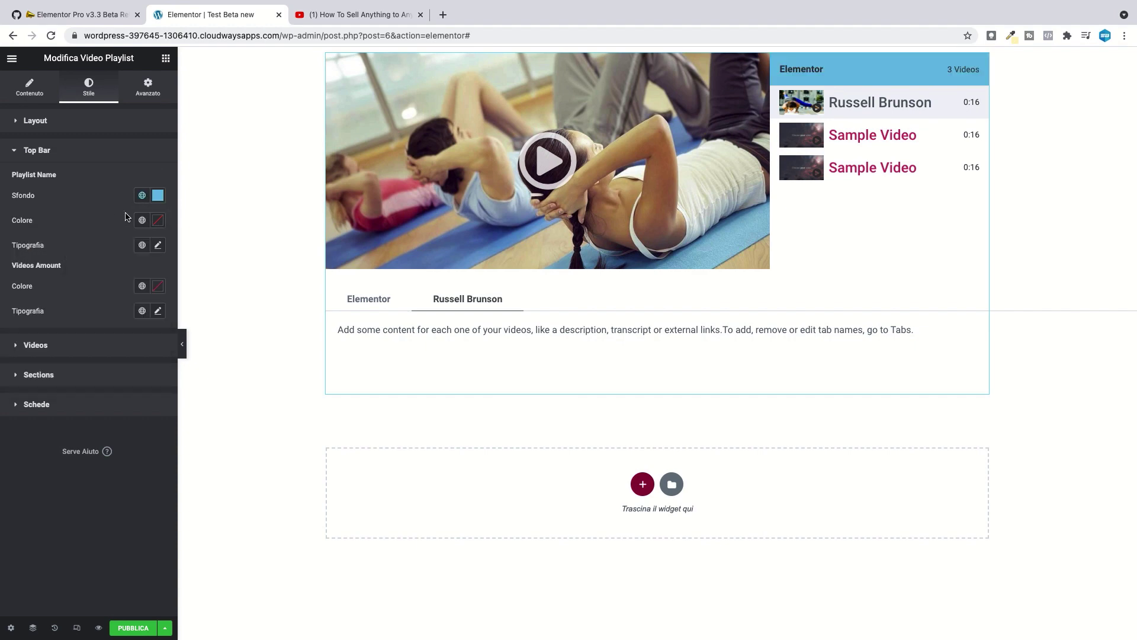
click(142, 196)
click(35, 310)
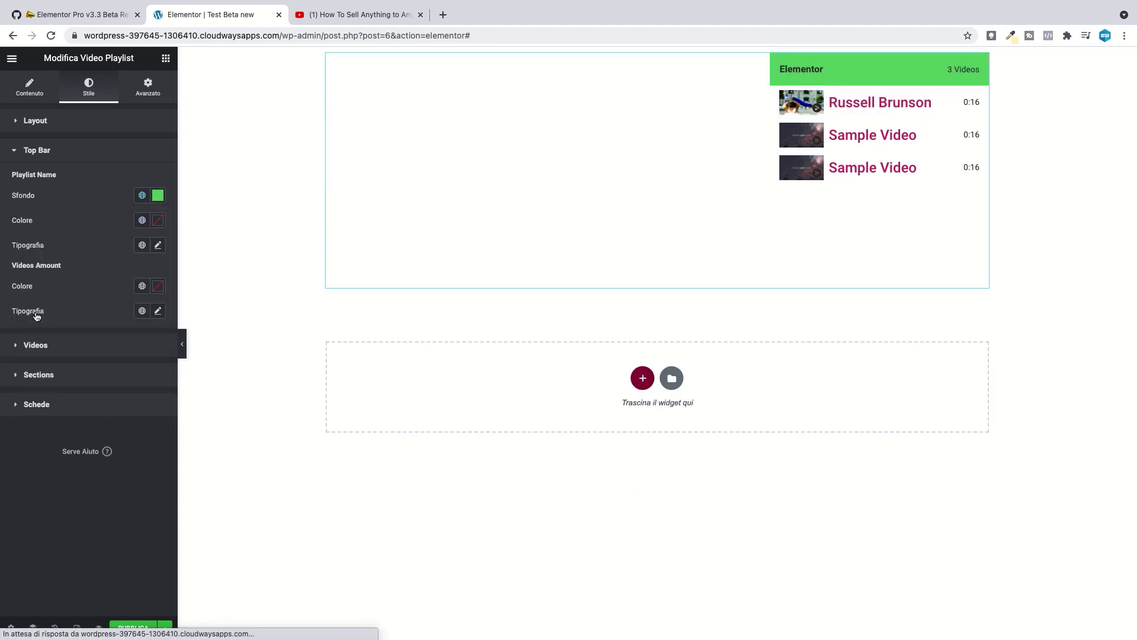
Set the Playlist Name text color (Colore) in the Top Bar to near-black #050404
click(145, 222)
click(159, 221)
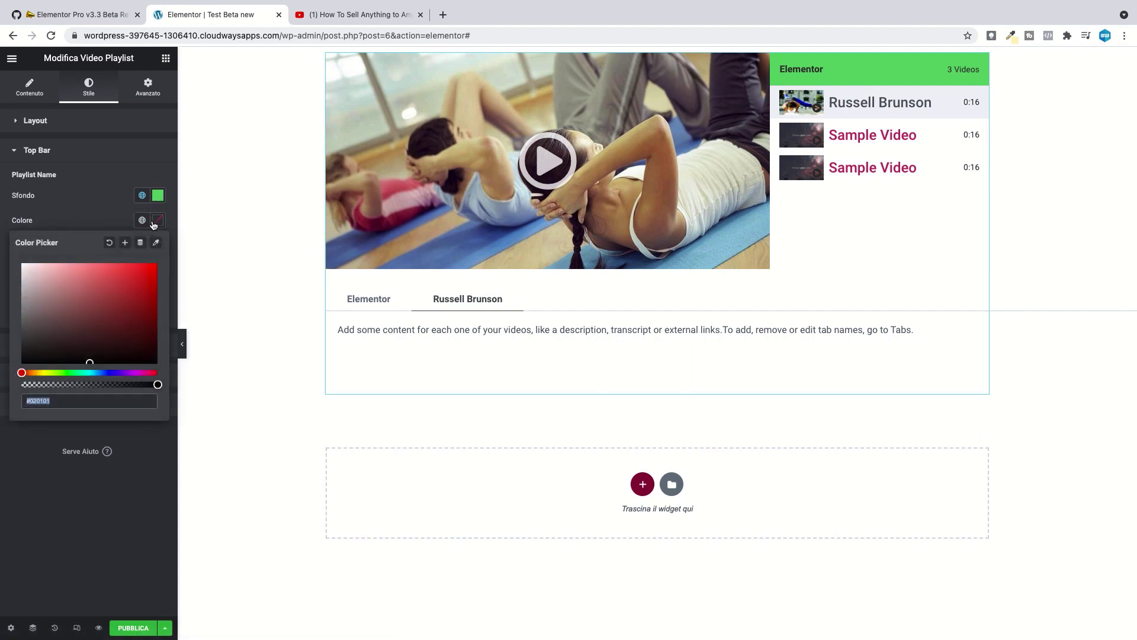
drag(83, 320, 22, 363)
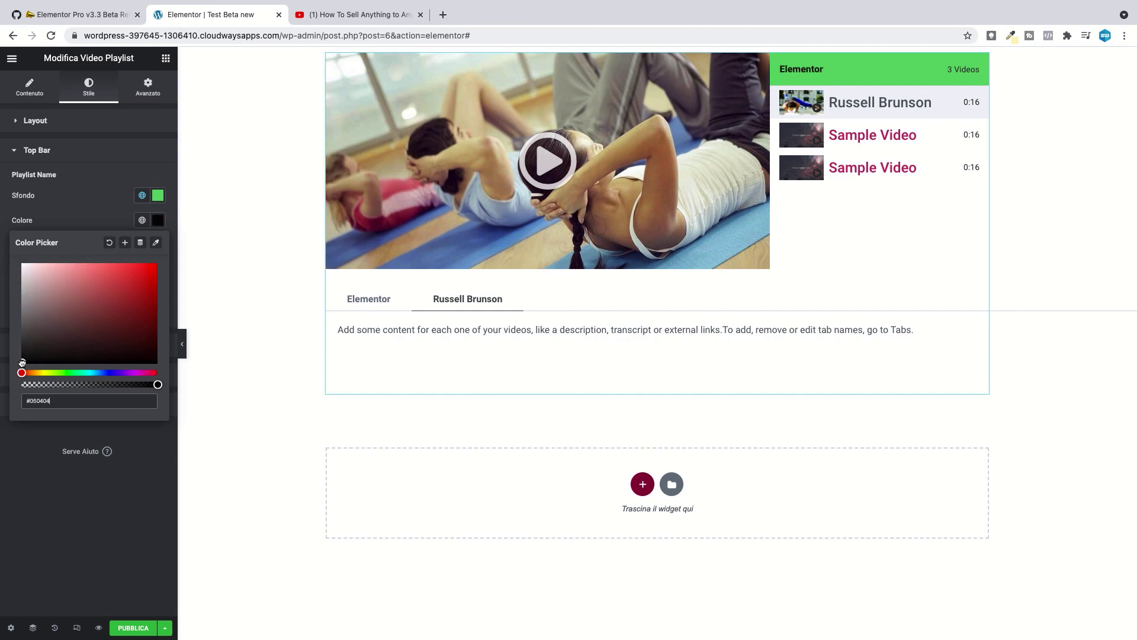
click(82, 220)
Set the Playlist Name typography's font family to Verdana
click(158, 246)
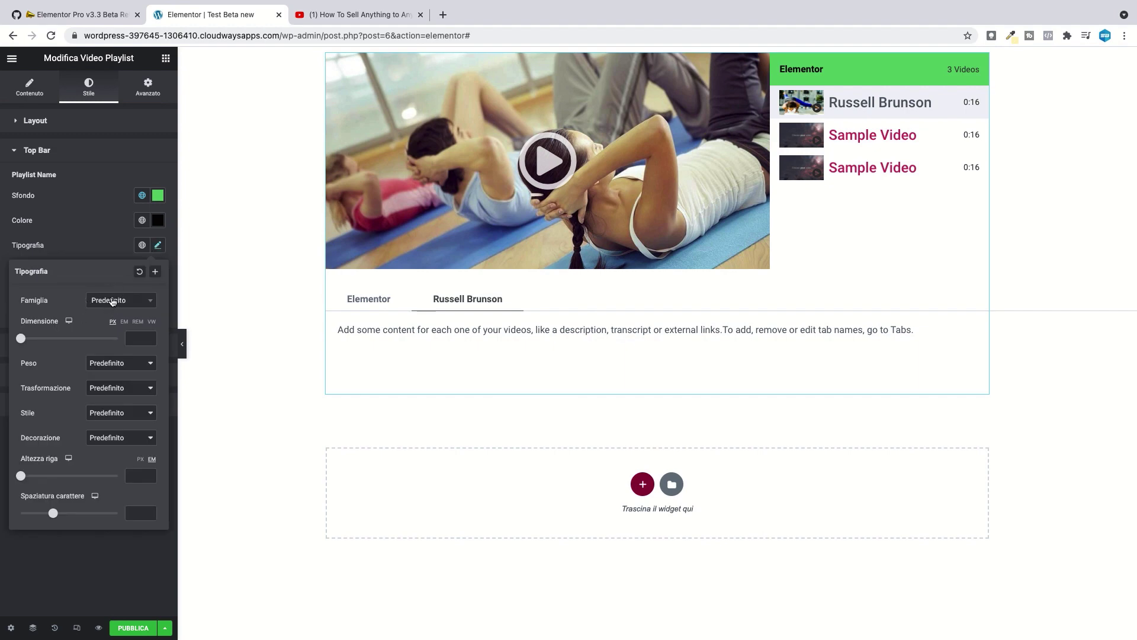
click(108, 303)
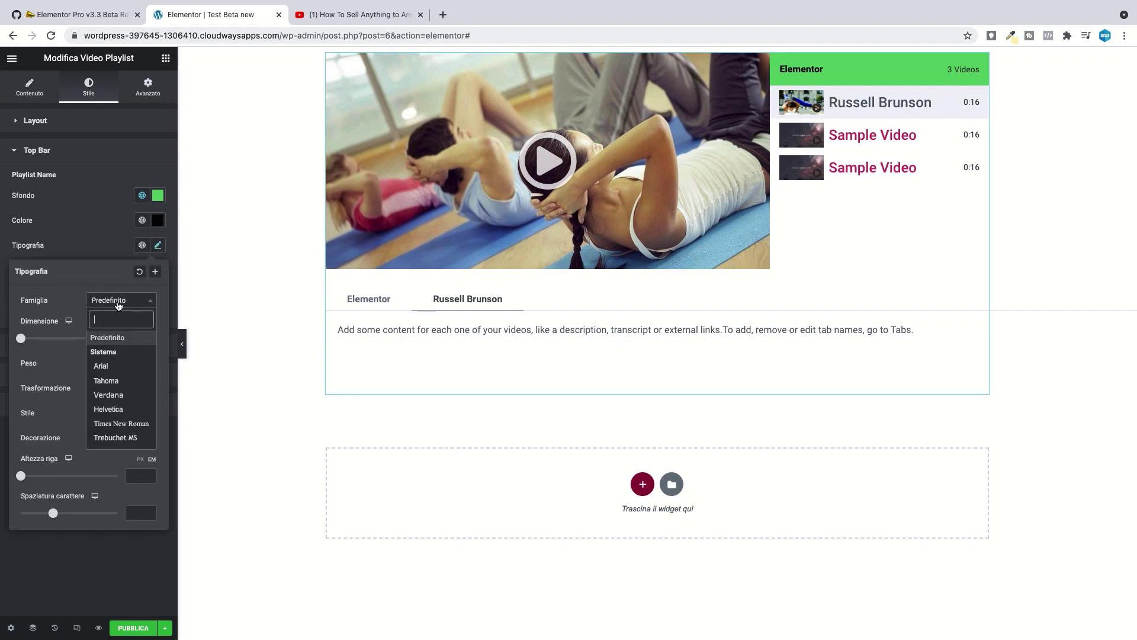
click(109, 395)
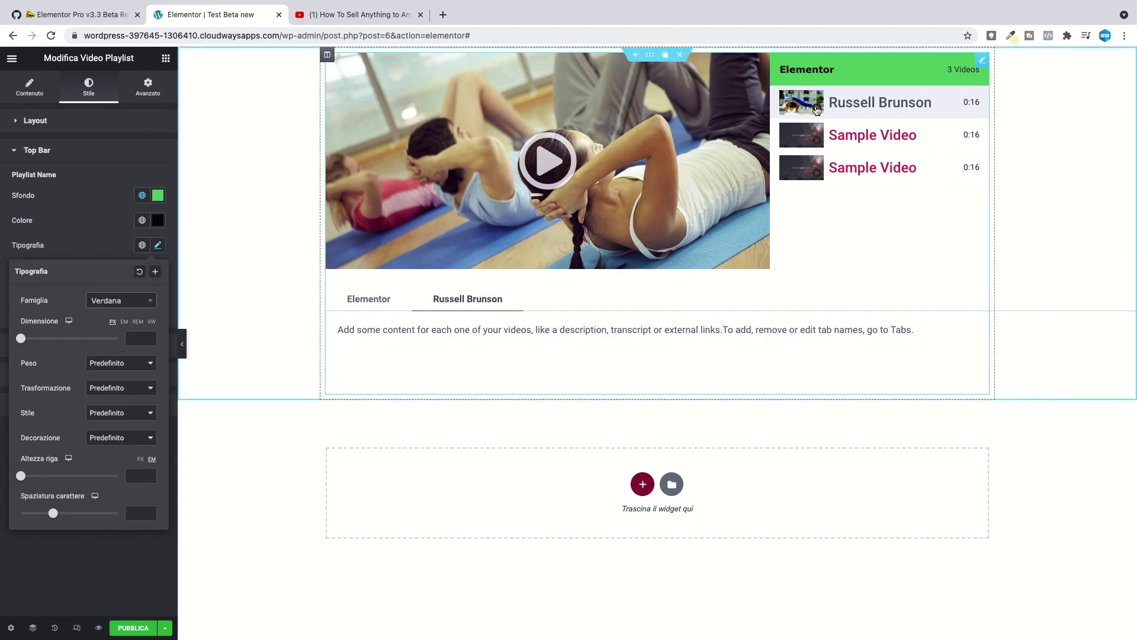
Set the Top Bar's Videos Amount color (Colore) to the global color Colore salvato #5
click(76, 247)
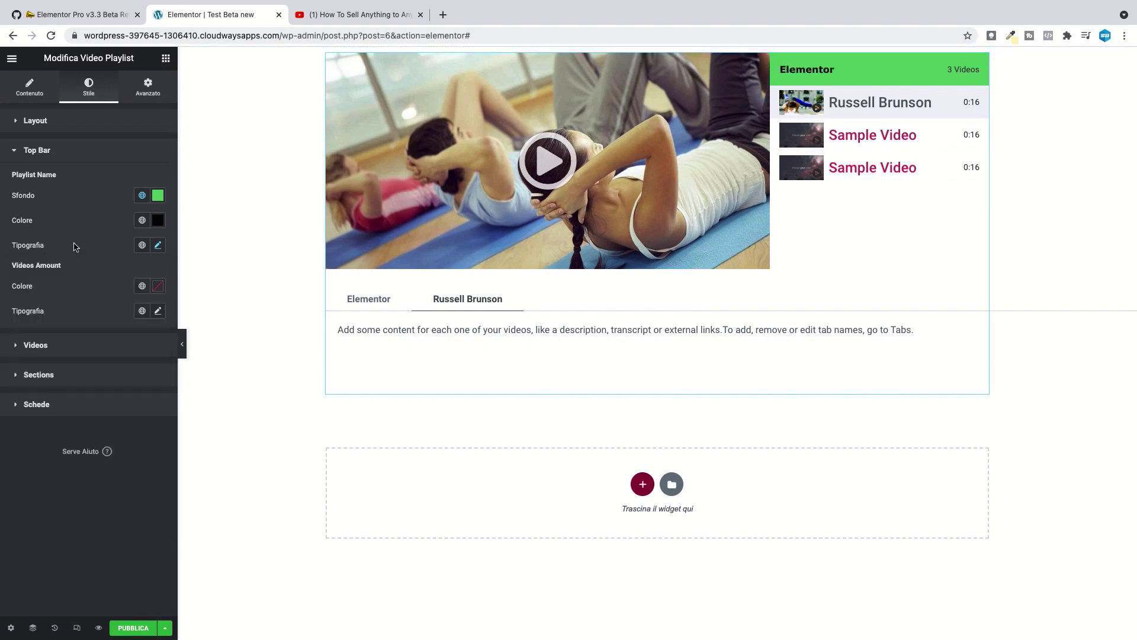
click(146, 288)
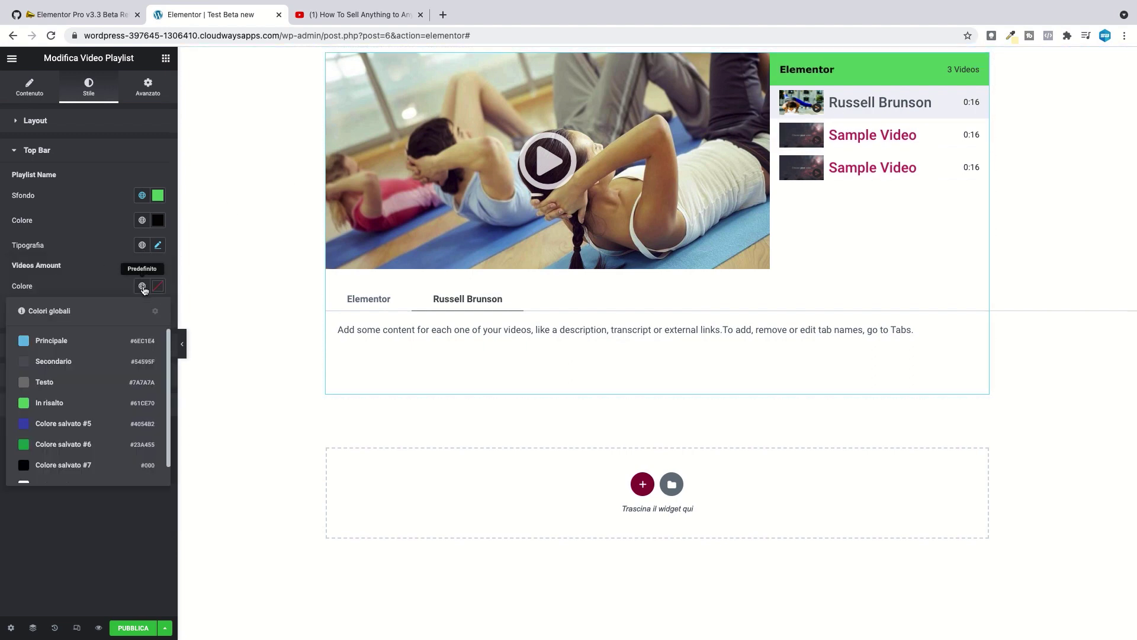
click(53, 424)
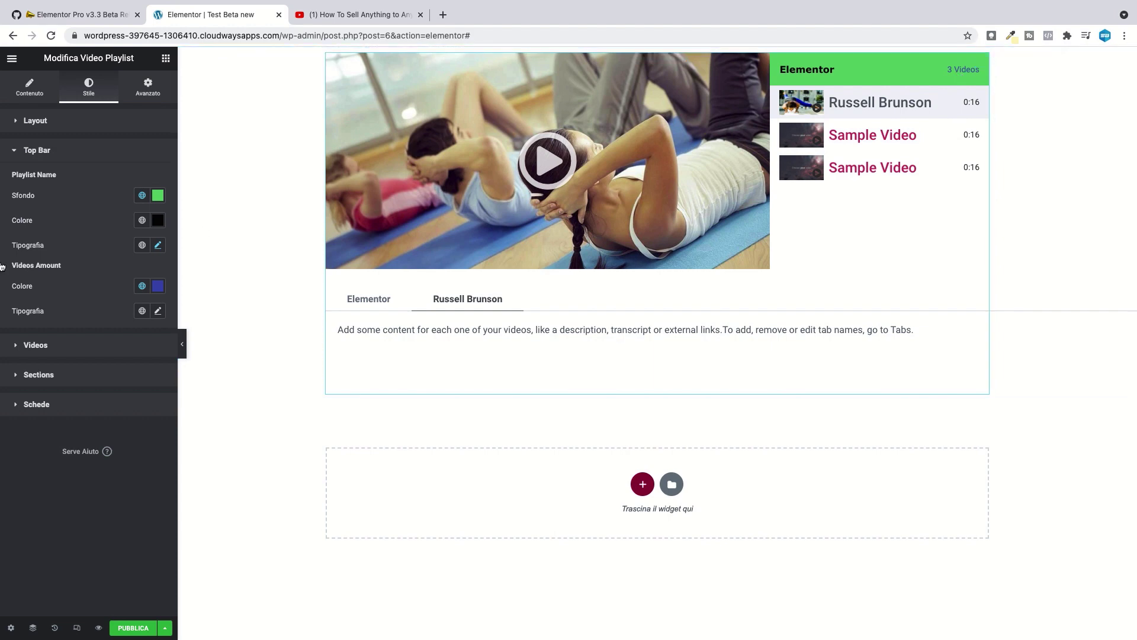
In the Videos style settings, set the normal-state item background (Sfondo) to the global color Principale
click(46, 346)
scroll(57, 332, down, 2)
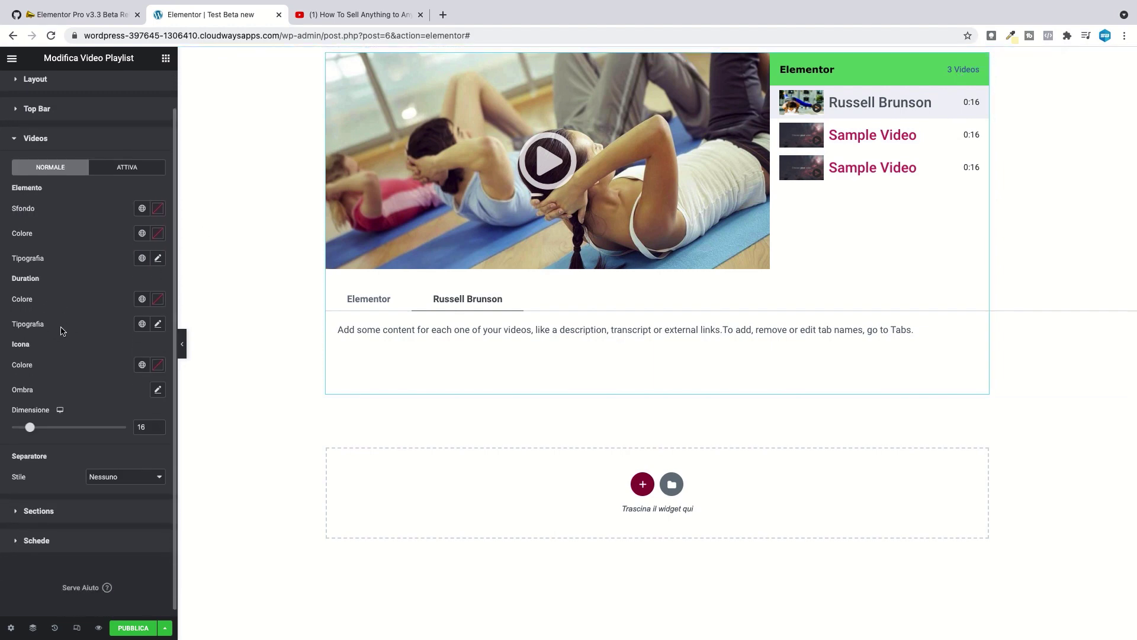
click(142, 202)
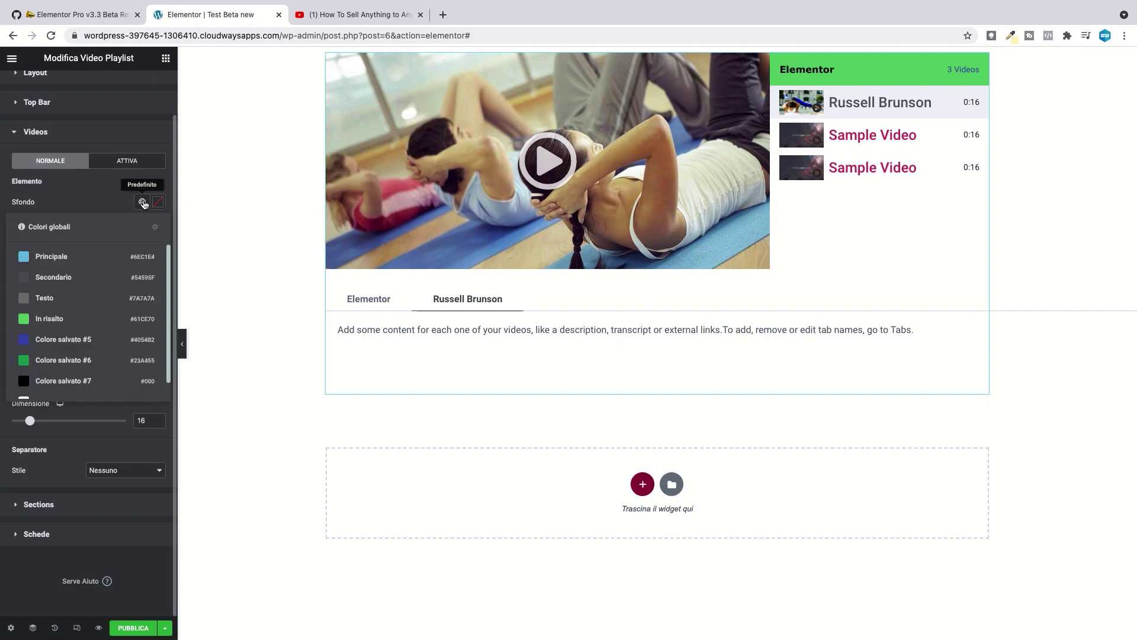
click(58, 259)
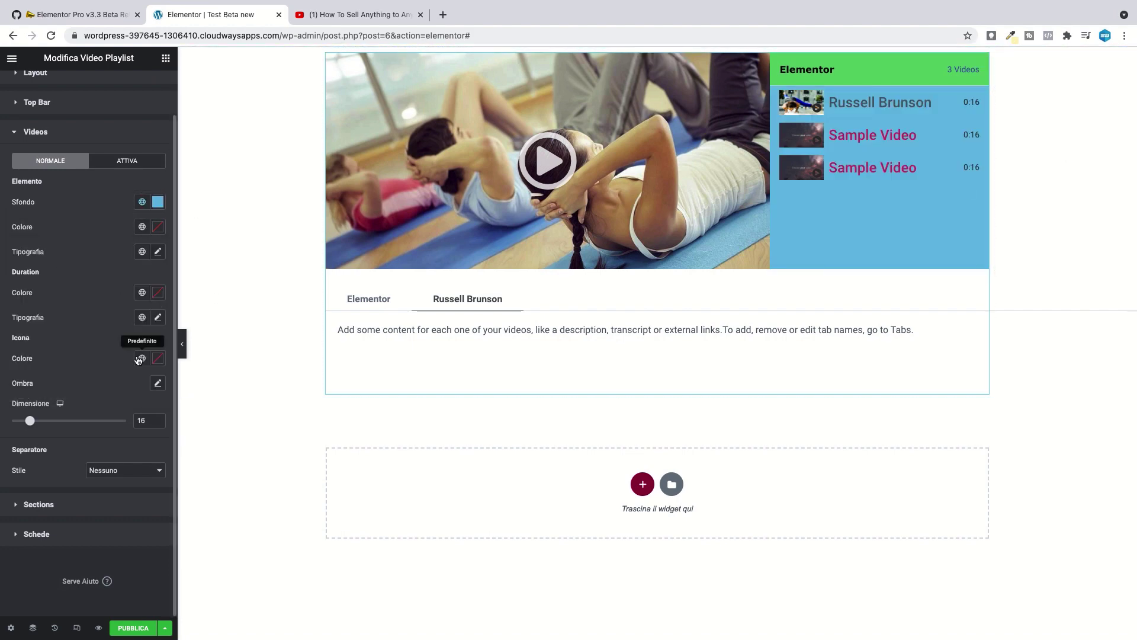
In the Sections style settings, set the background (Sfondo) to the global color Colore salvato #6
click(34, 505)
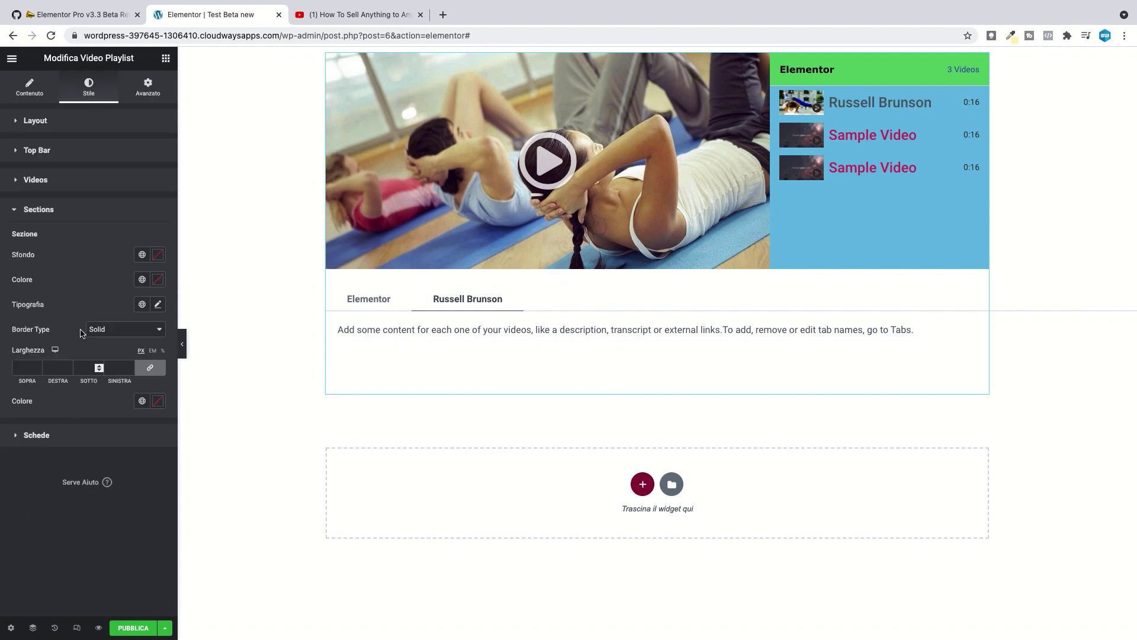
click(142, 256)
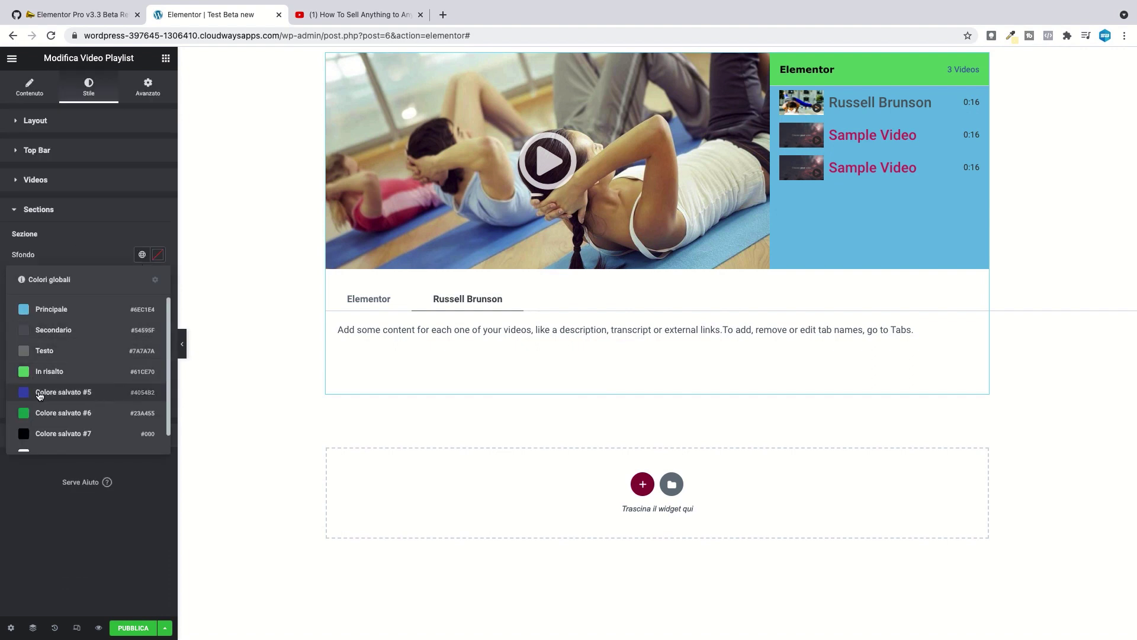
click(55, 410)
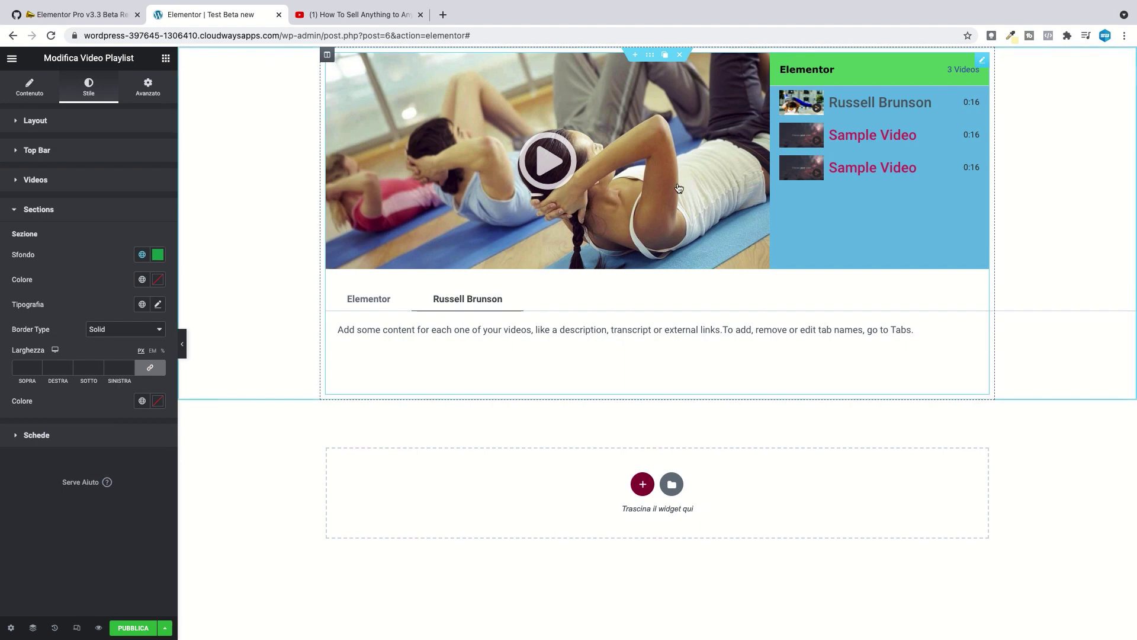
Preview the playlist by switching through both Sample Video entries and back to the first video
click(882, 115)
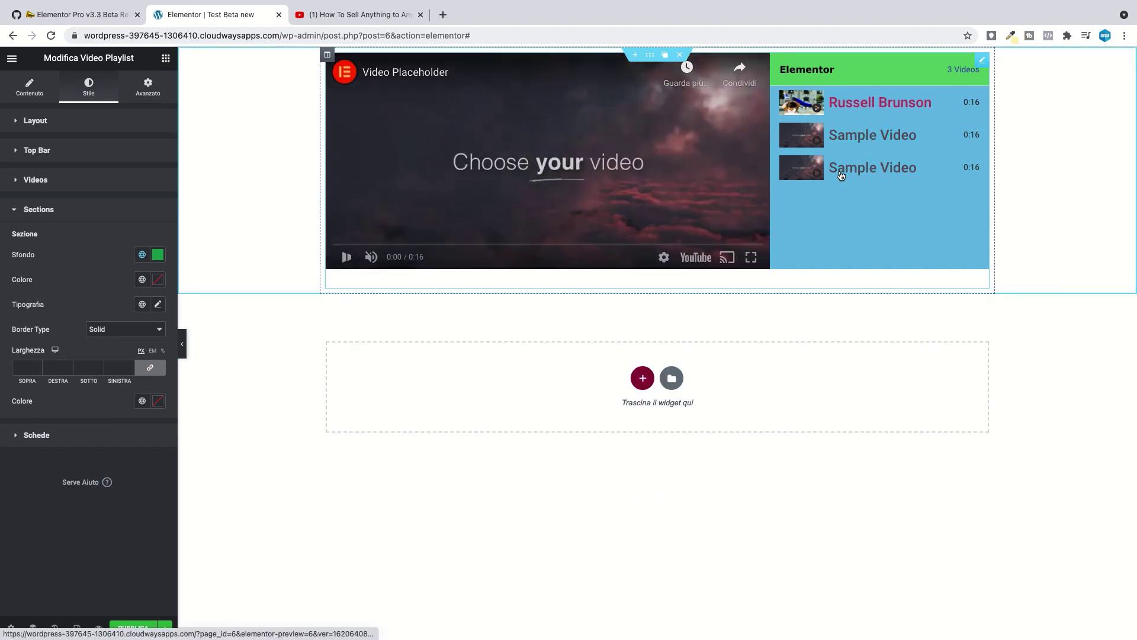
click(853, 171)
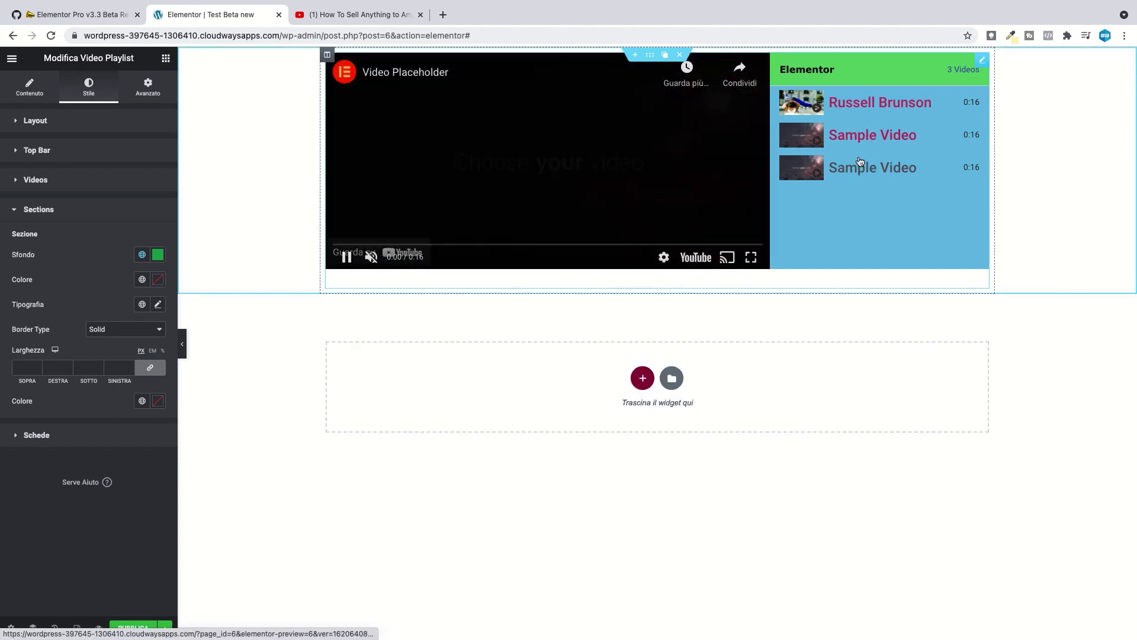
click(851, 107)
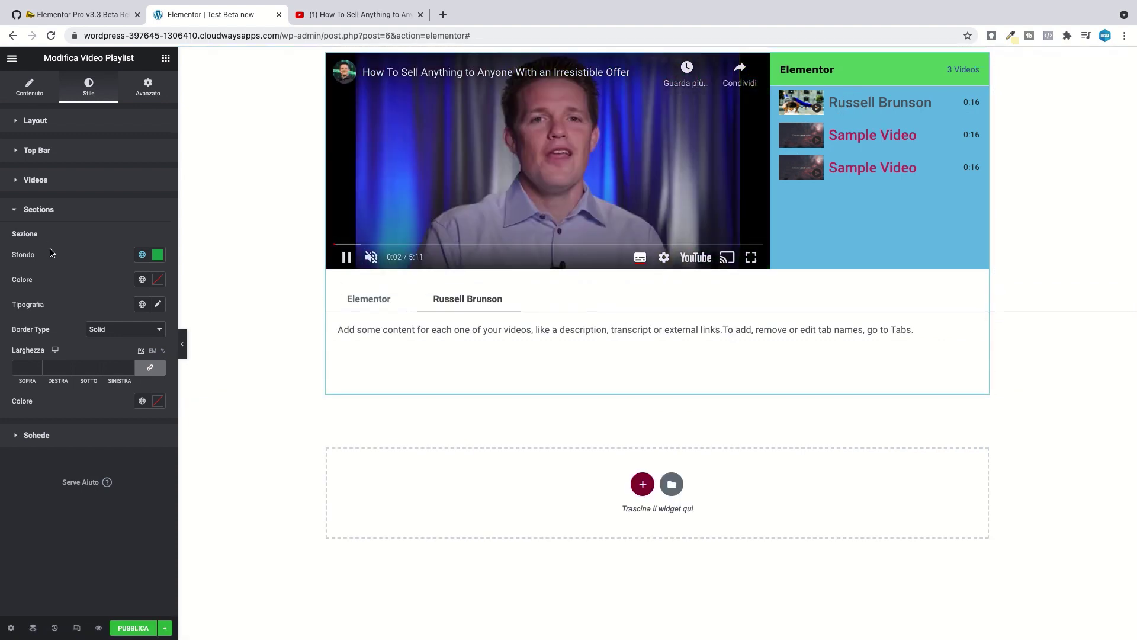
In the Schede style settings, set the background color (Colore dello sfondo) to the global color In risalto
click(32, 436)
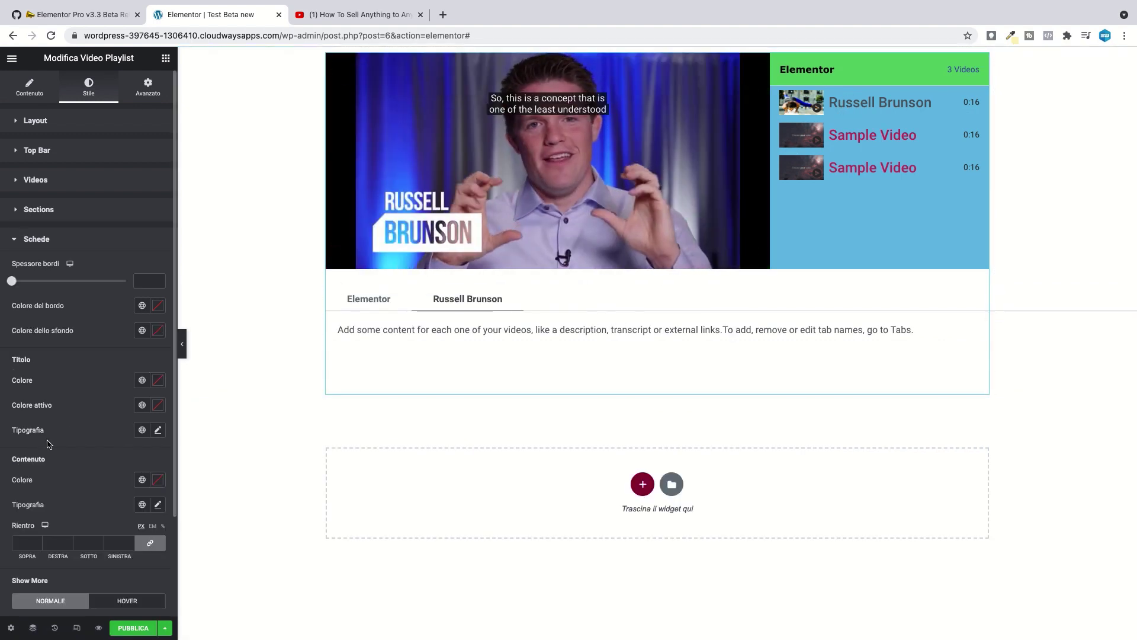
scroll(153, 340, down, 3)
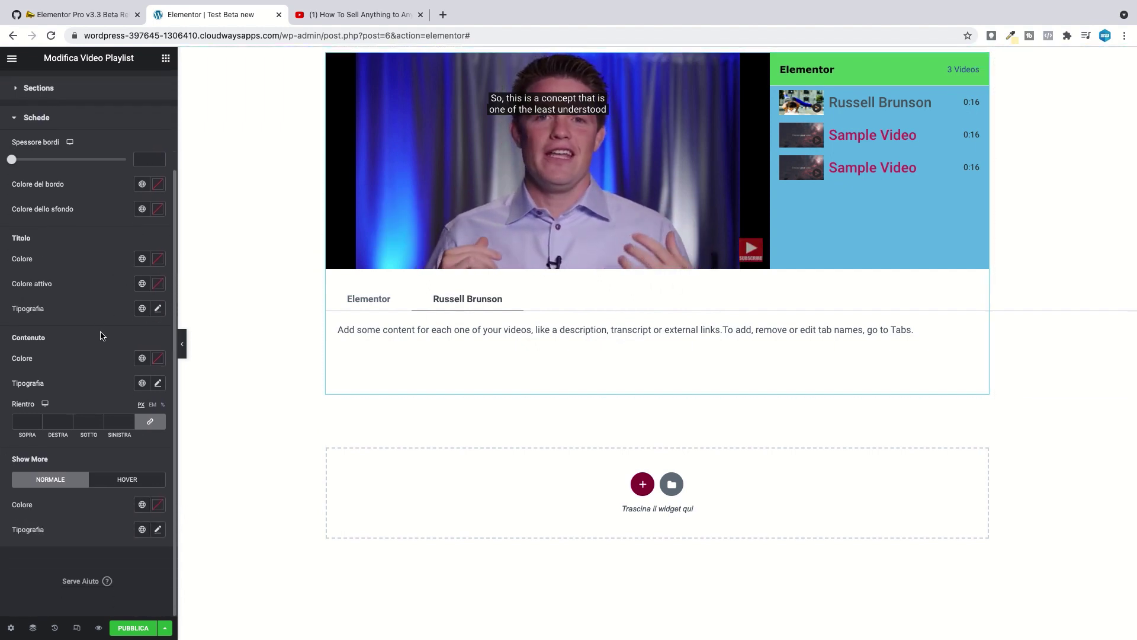
click(142, 208)
click(50, 329)
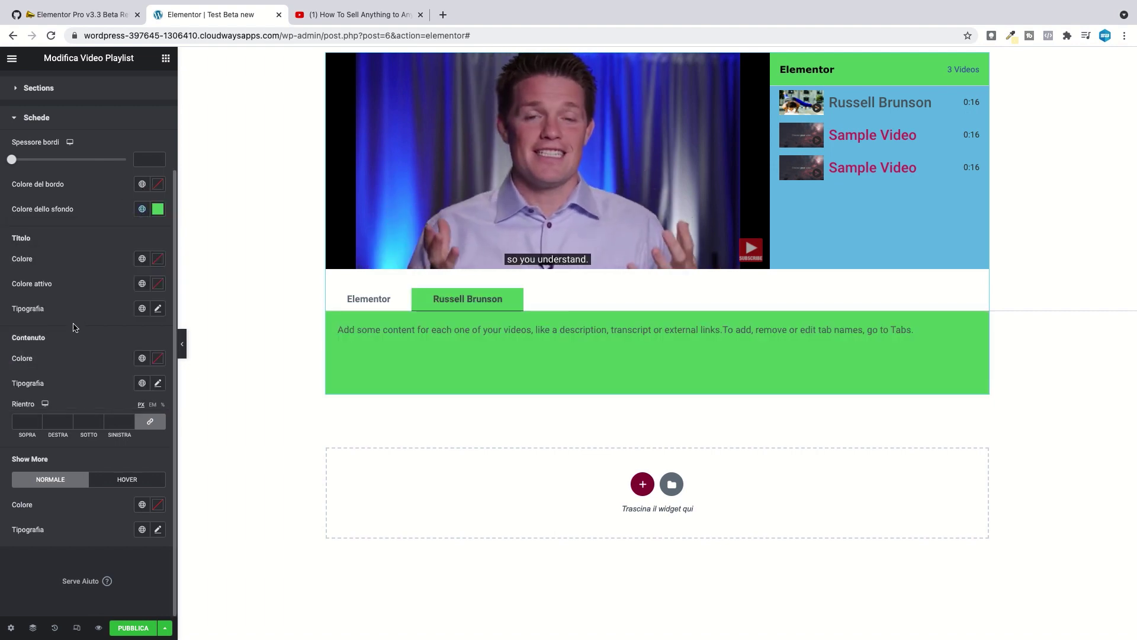
Preview the styled tabs below the video by switching to the Elementor tab and back to the second tab
mouse_move(383, 310)
mouse_down()
mouse_move(411, 307)
mouse_move(383, 295)
mouse_up()
click(383, 295)
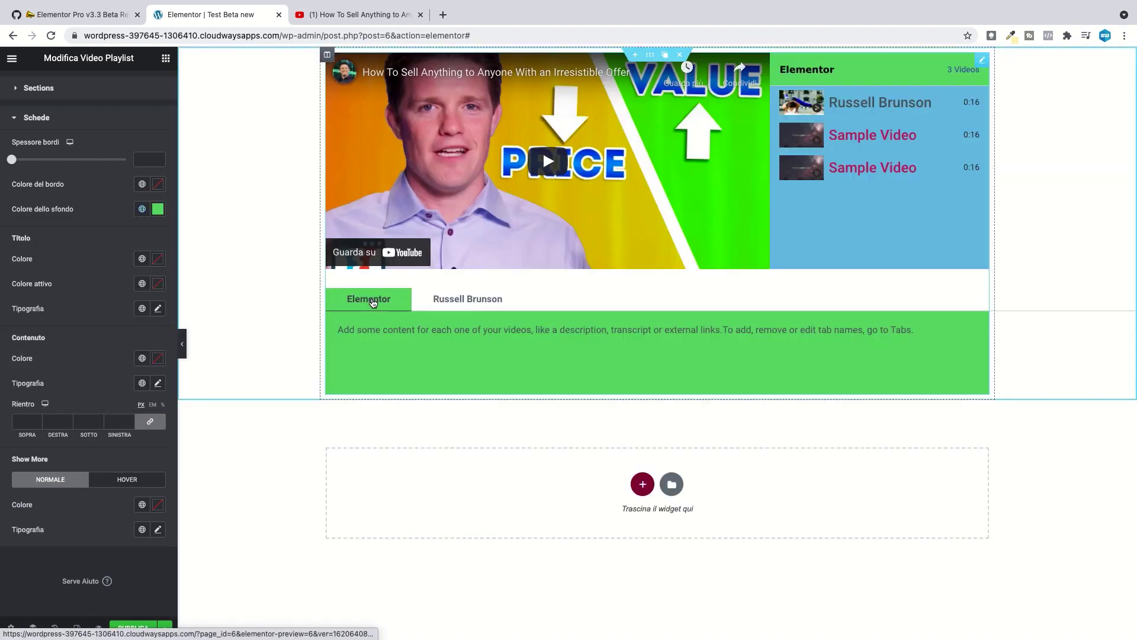
click(483, 299)
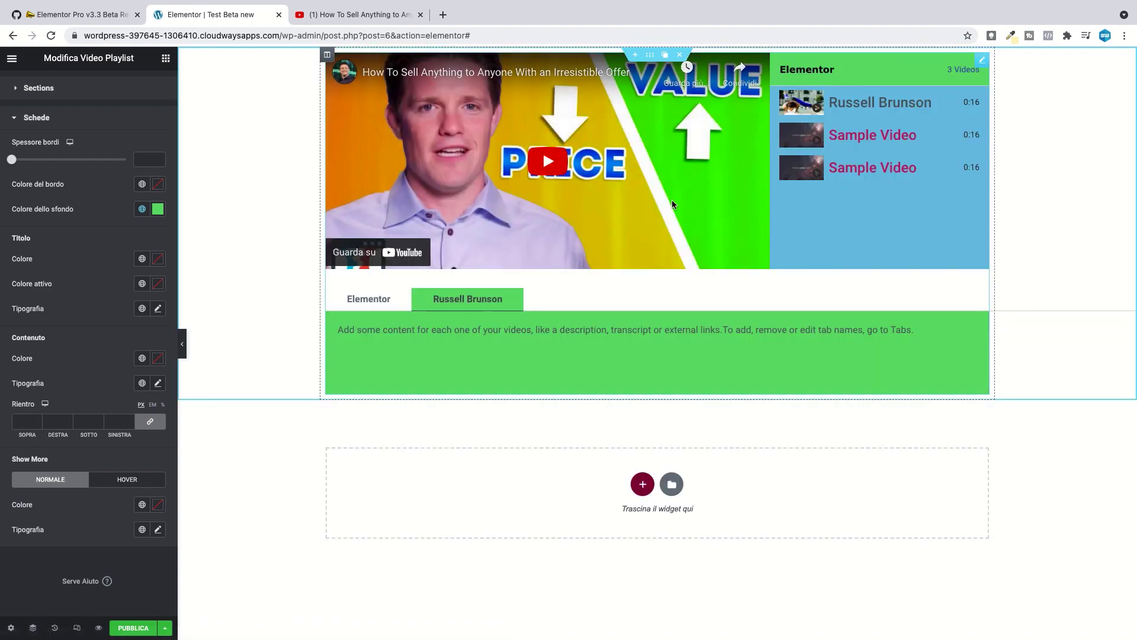
Return to the widget's content settings, and open the suggested video "How I Make an Irresistible Offer..." on YouTube
click(36, 117)
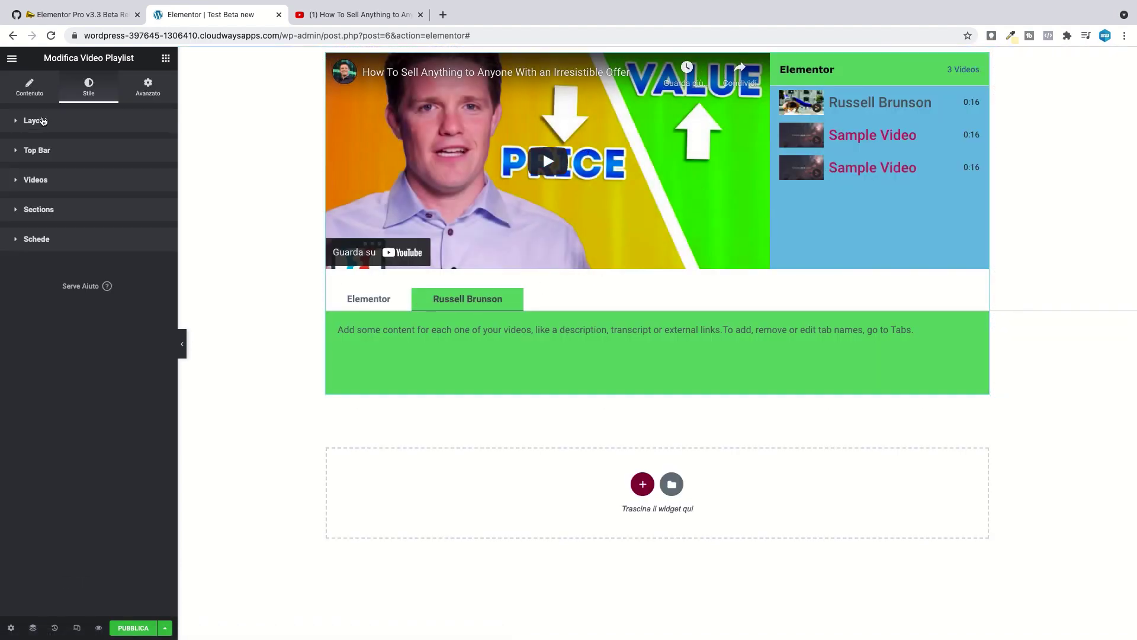
click(31, 88)
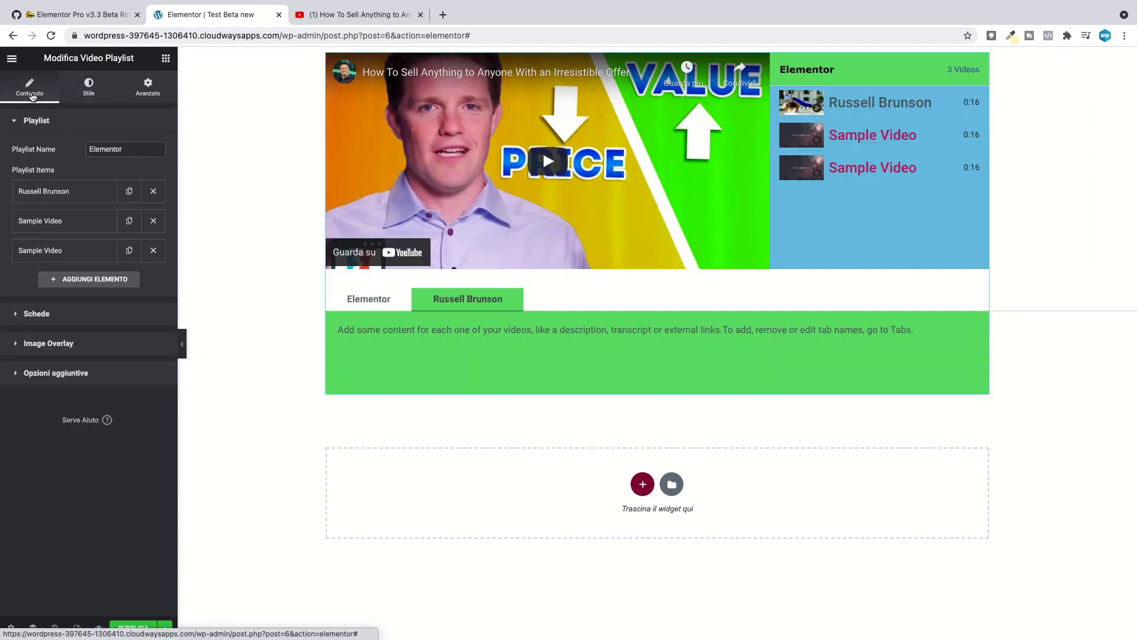
click(367, 16)
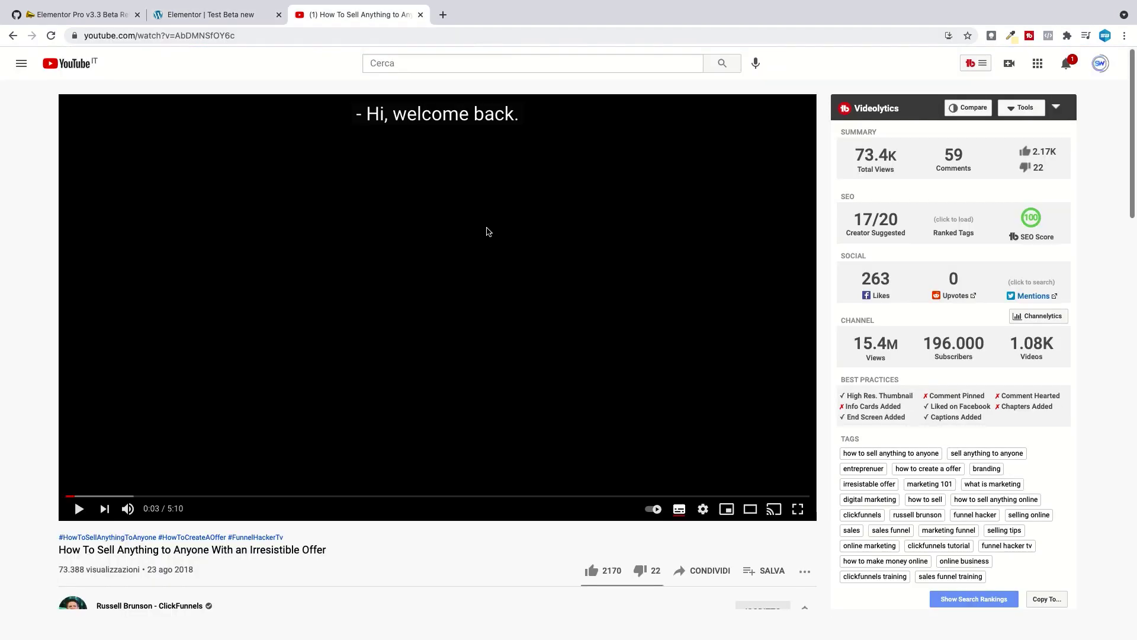
scroll(329, 417, down, 8)
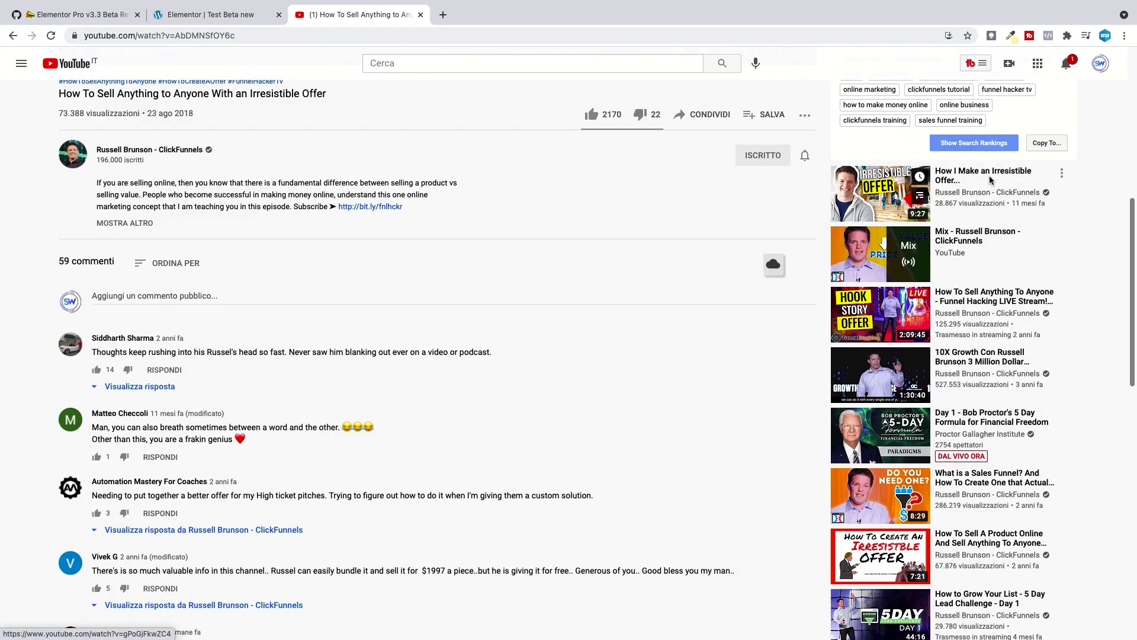
click(988, 178)
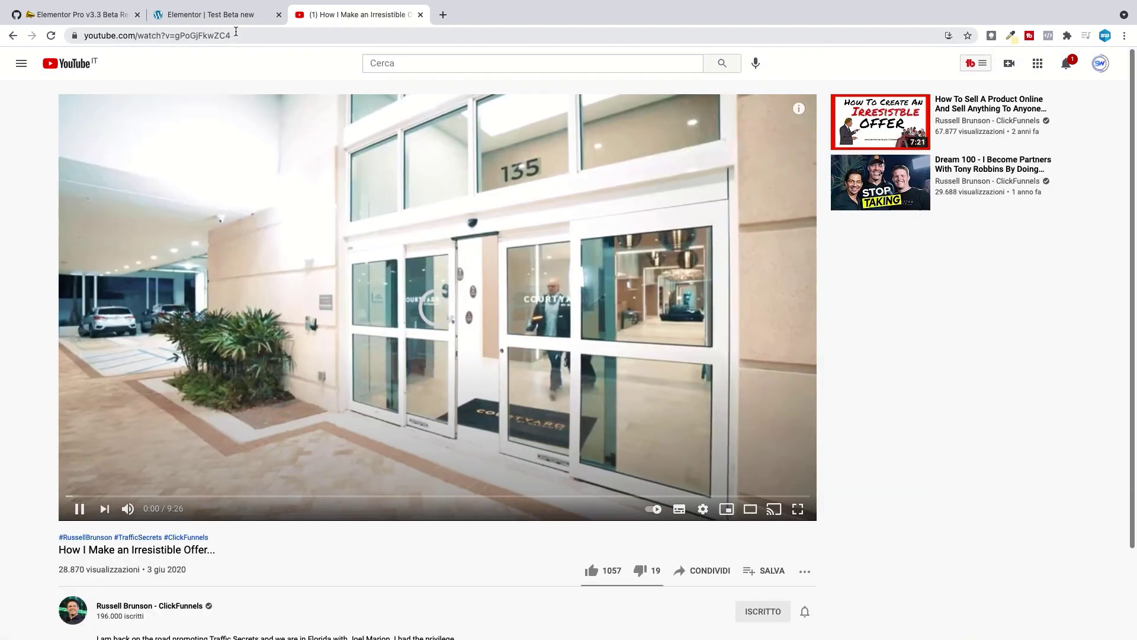
Copy the URL of the YouTube video "How I Make an Irresistible Offer..." and pause its playback
click(231, 36)
key(super+c)
right_click(237, 33)
click(258, 130)
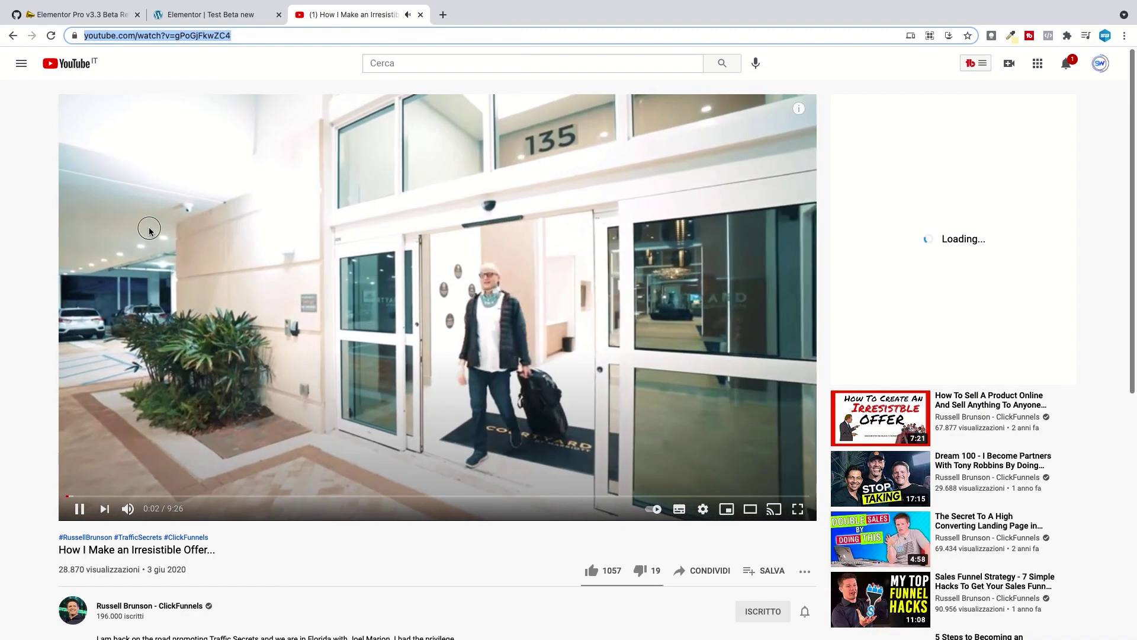
click(79, 508)
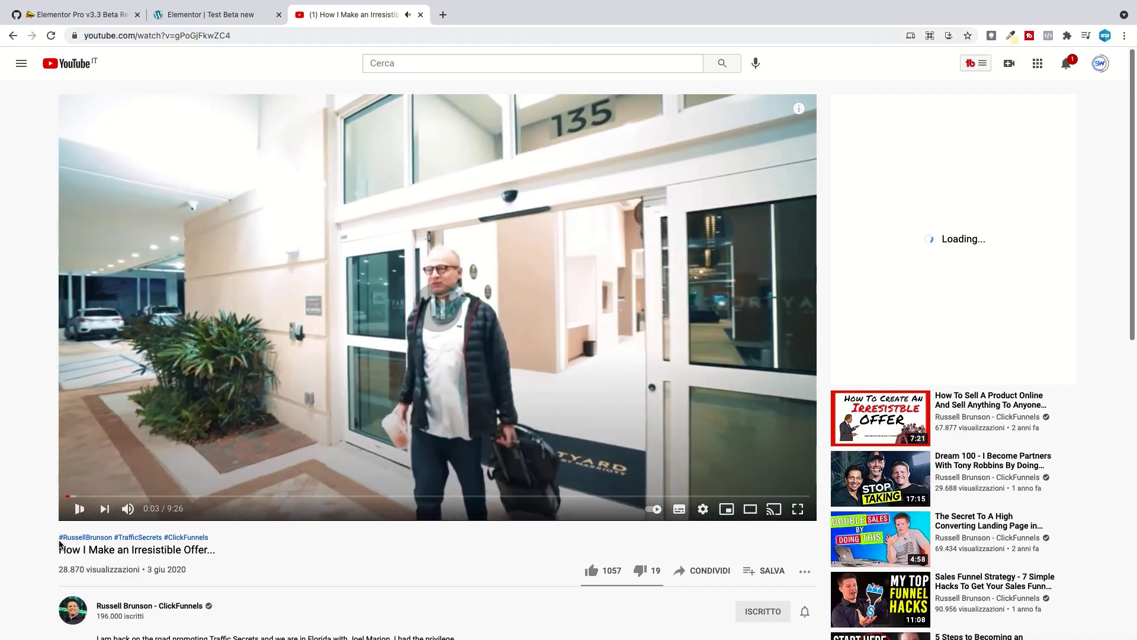
Back in Elementor, replace the second playlist item's link with the copied YouTube URL
click(216, 16)
click(59, 220)
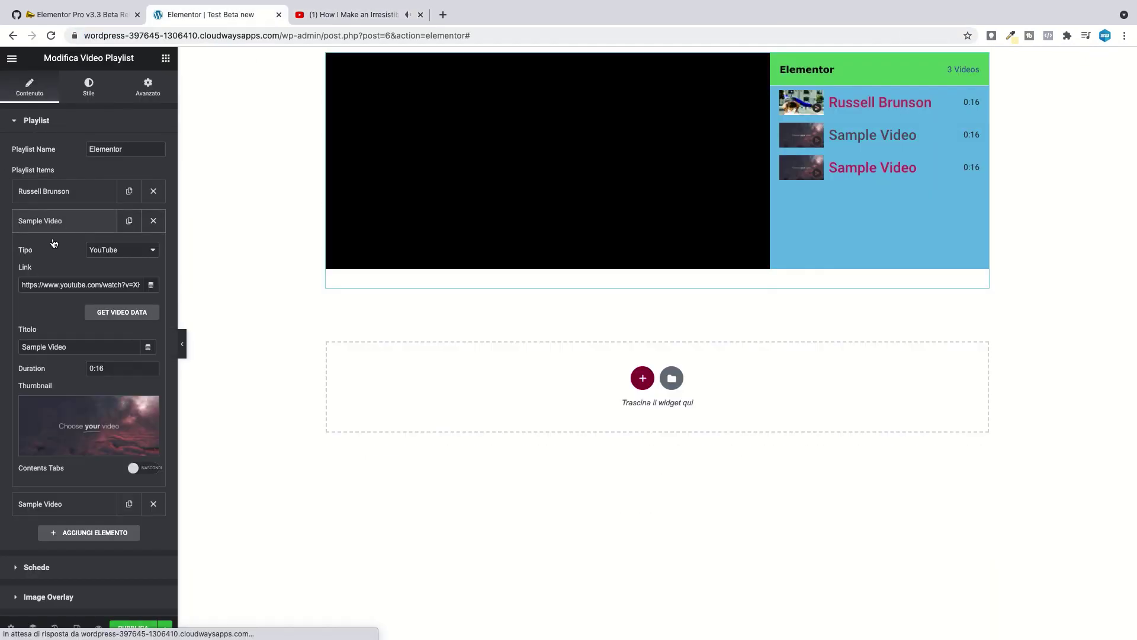
triple_click(69, 285)
right_click(69, 285)
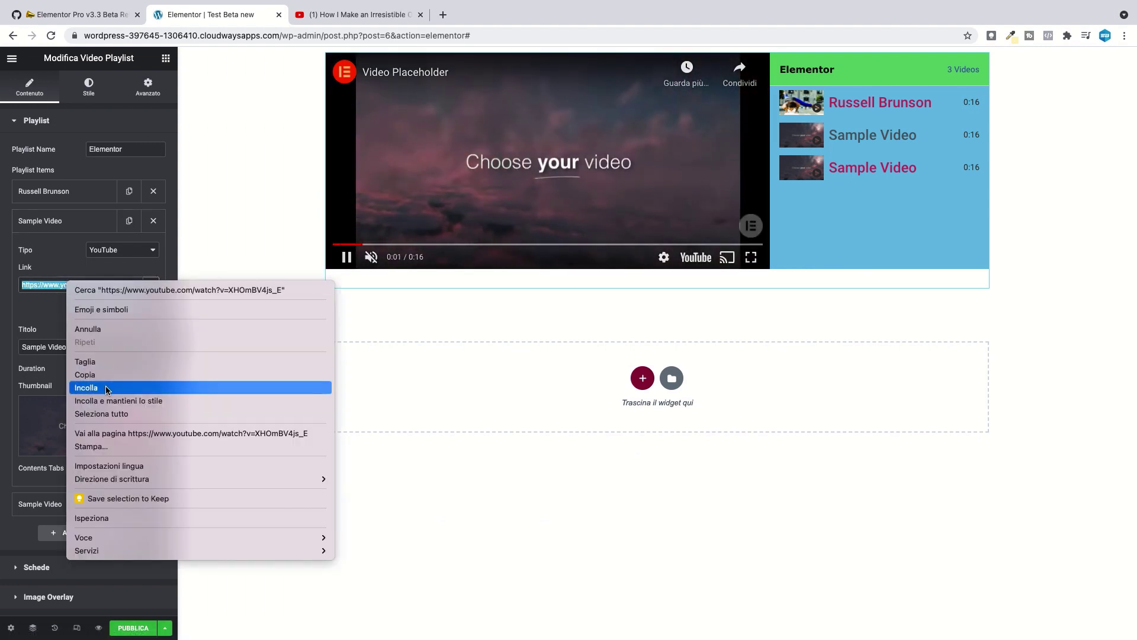
click(86, 388)
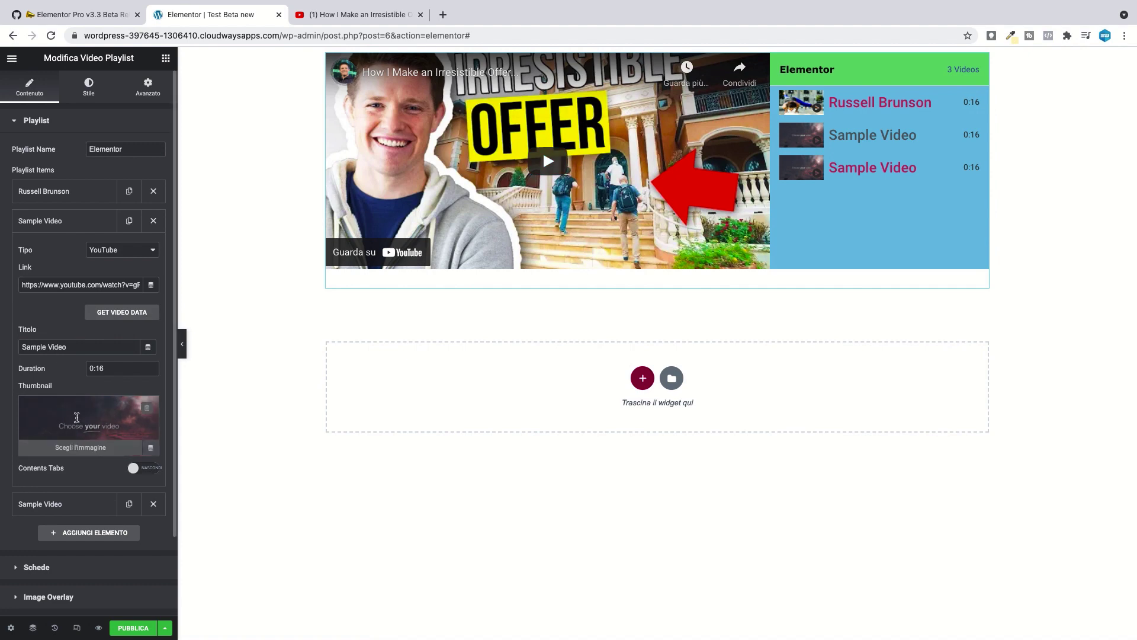
Set the second playlist item's thumbnail to post4.jpg from the media library
click(92, 428)
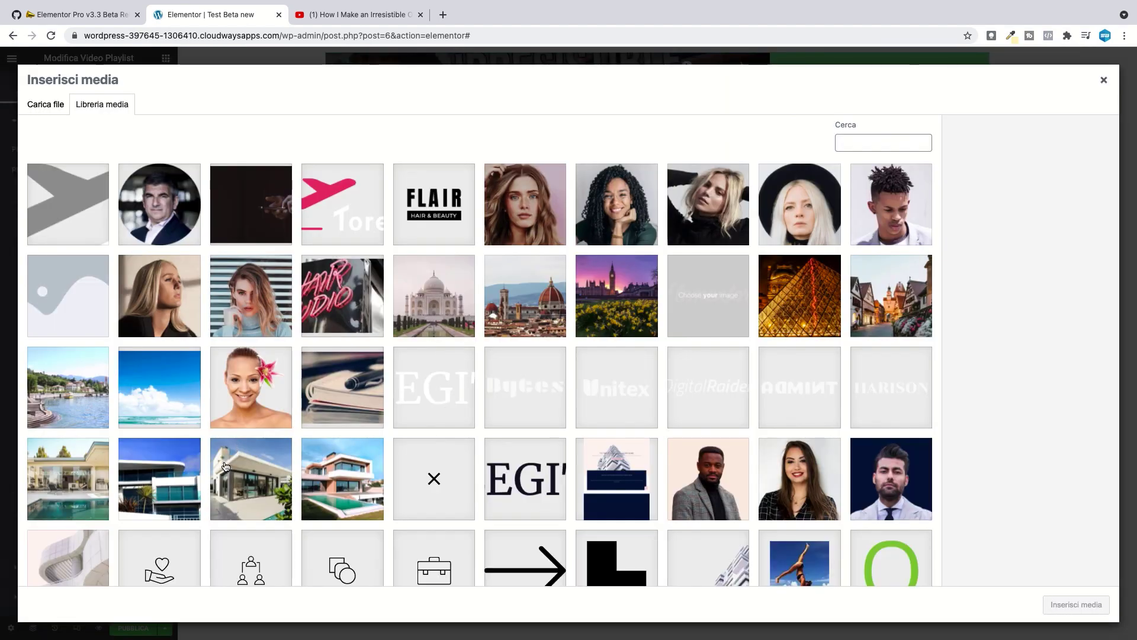
scroll(102, 507, down, 5)
click(156, 476)
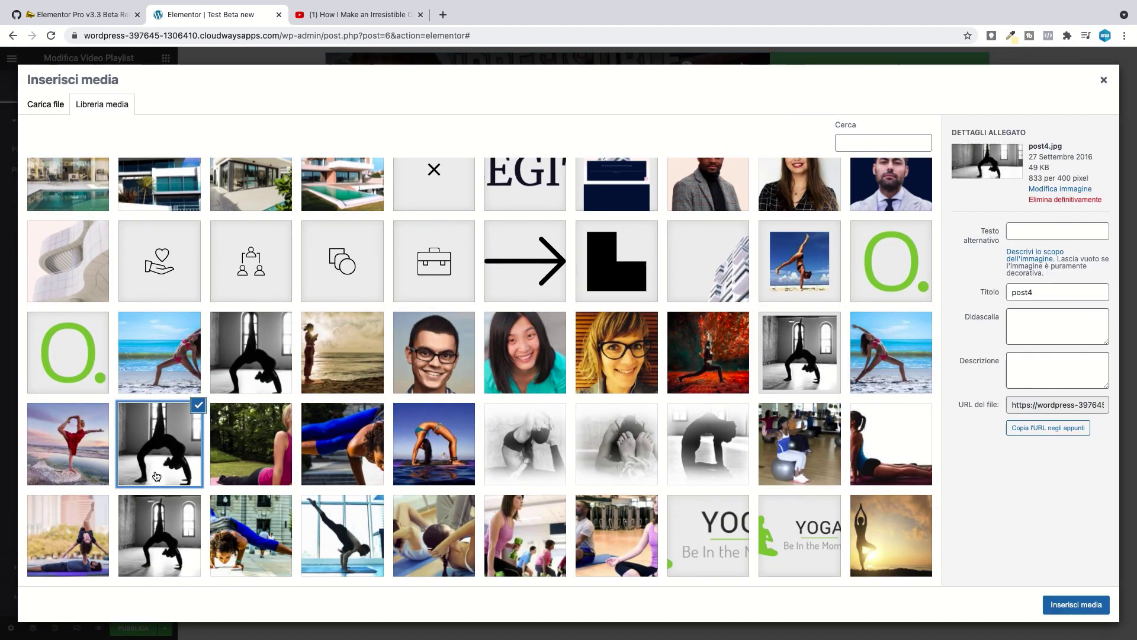
click(1076, 605)
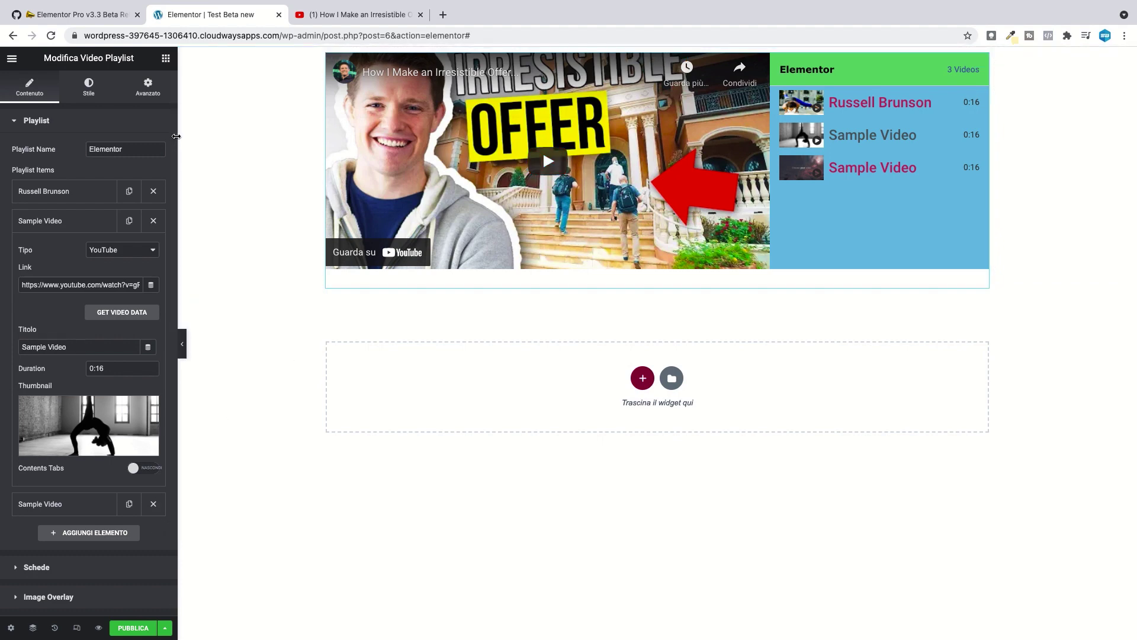
Search the widgets for "hot" and add the Hotspot widget below the video playlist
click(168, 60)
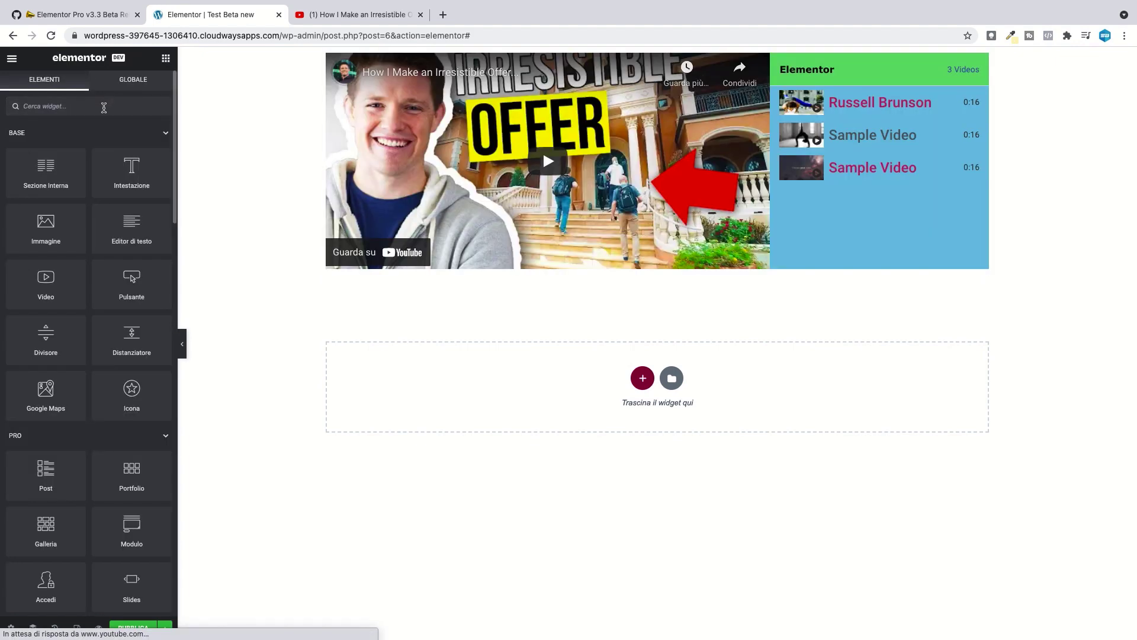
text(hot)
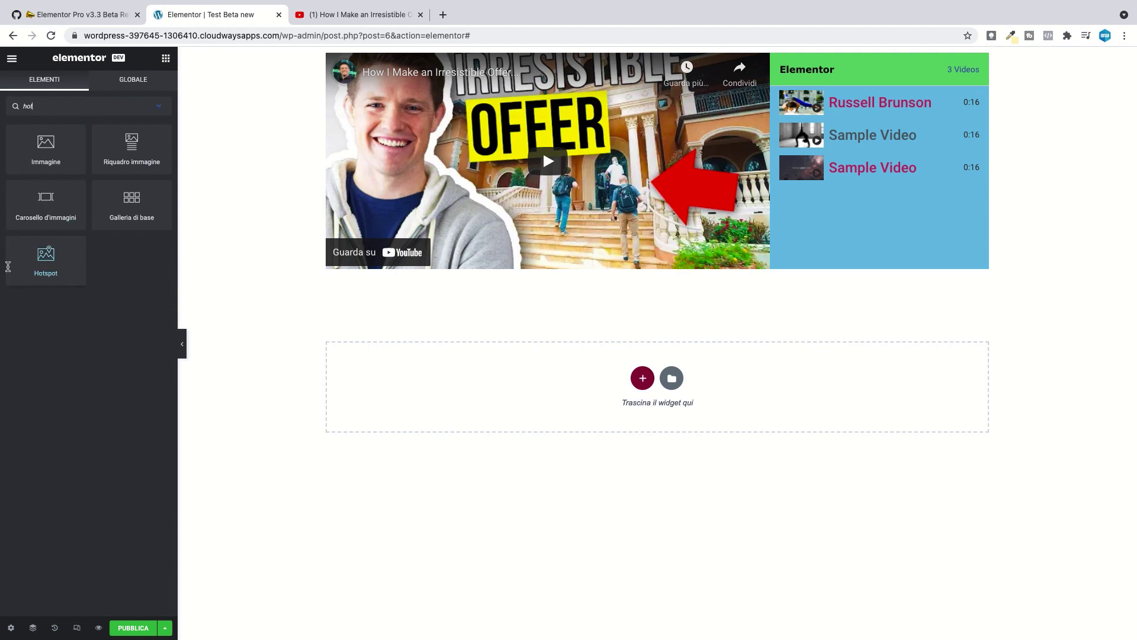
drag(39, 273, 553, 393)
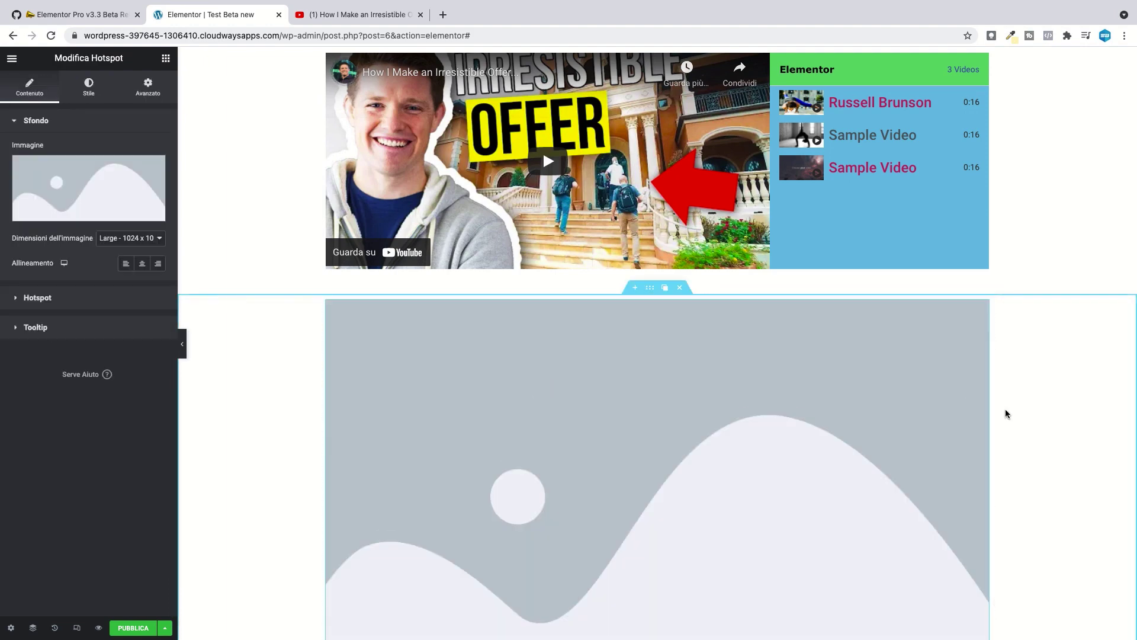
Open the media library for the Hotspot widget's image and browse its pictures
scroll(1019, 403, down, 3)
scroll(1020, 401, down, 2)
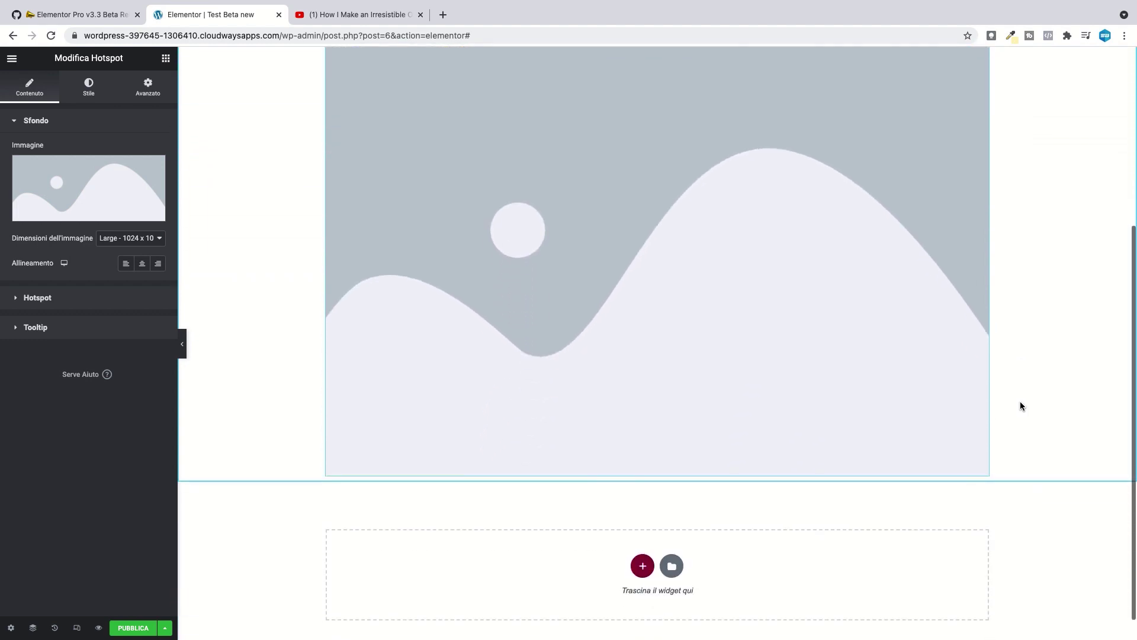
click(89, 176)
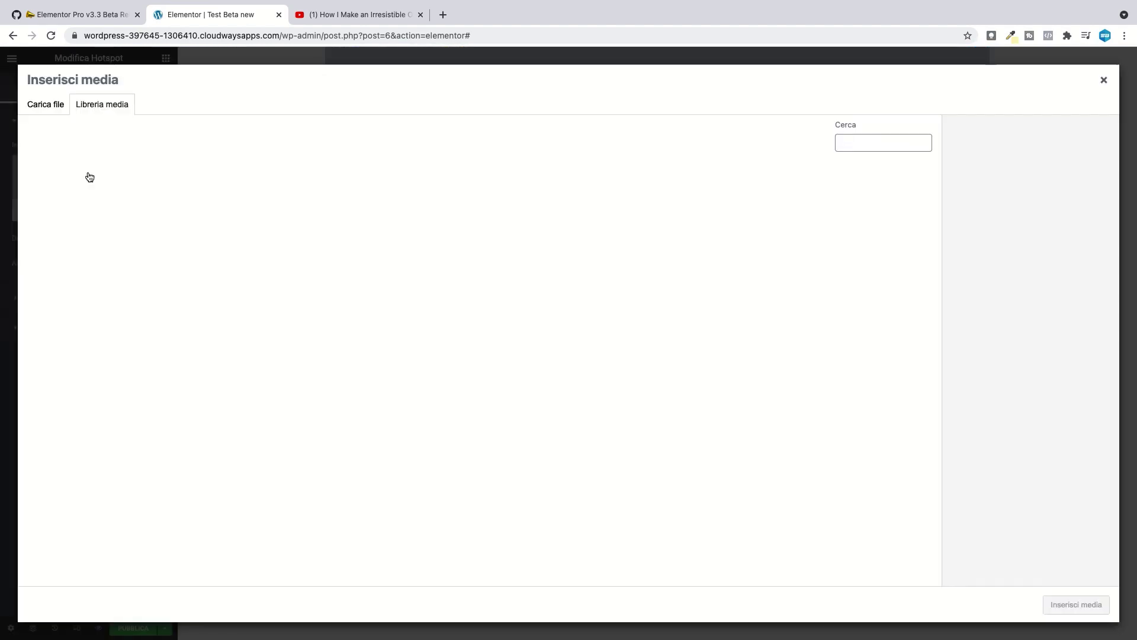
scroll(450, 255, down, 5)
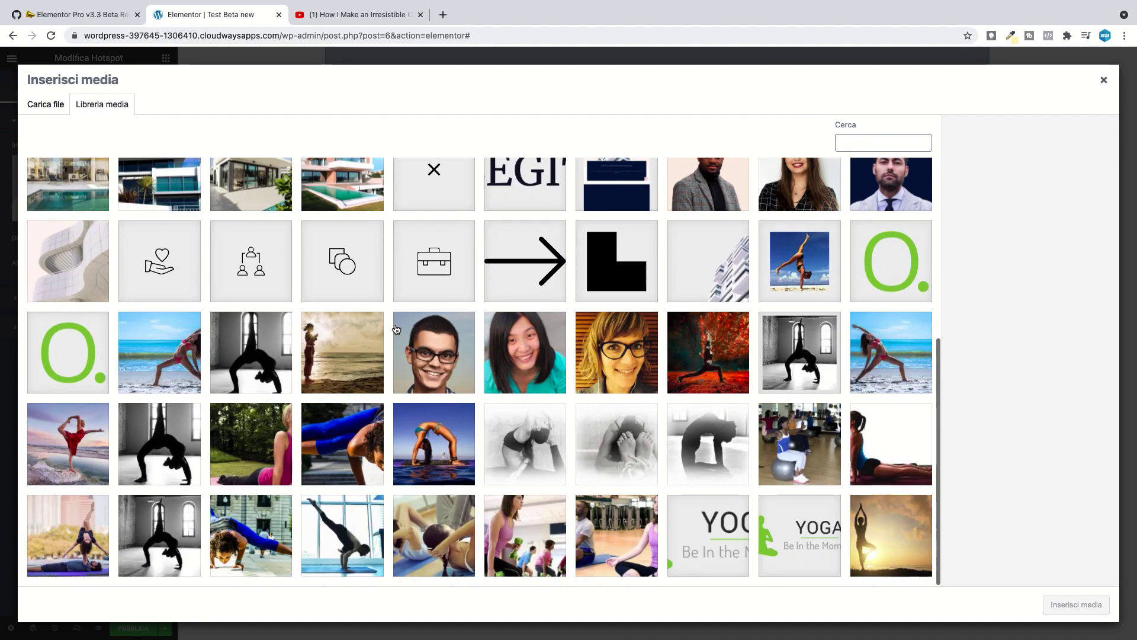